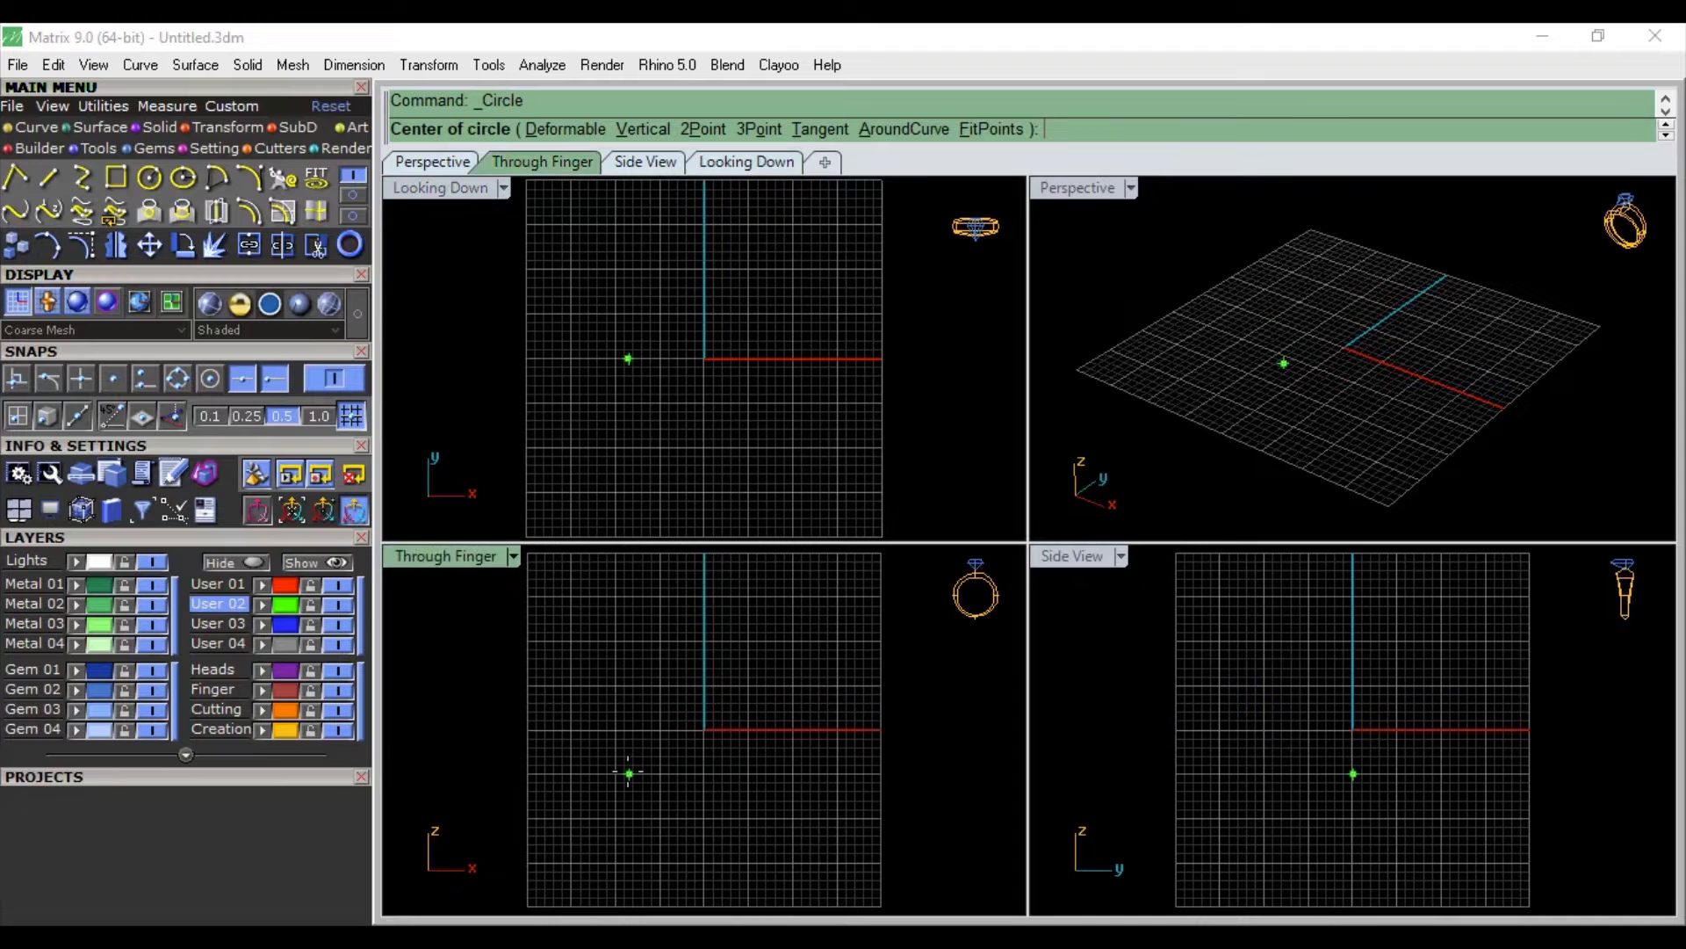
Step: Draw a 20 mm diameter circle centred at the origin in the Through Finger view
key(Return)
text(20)
key(Return)
click(628, 768)
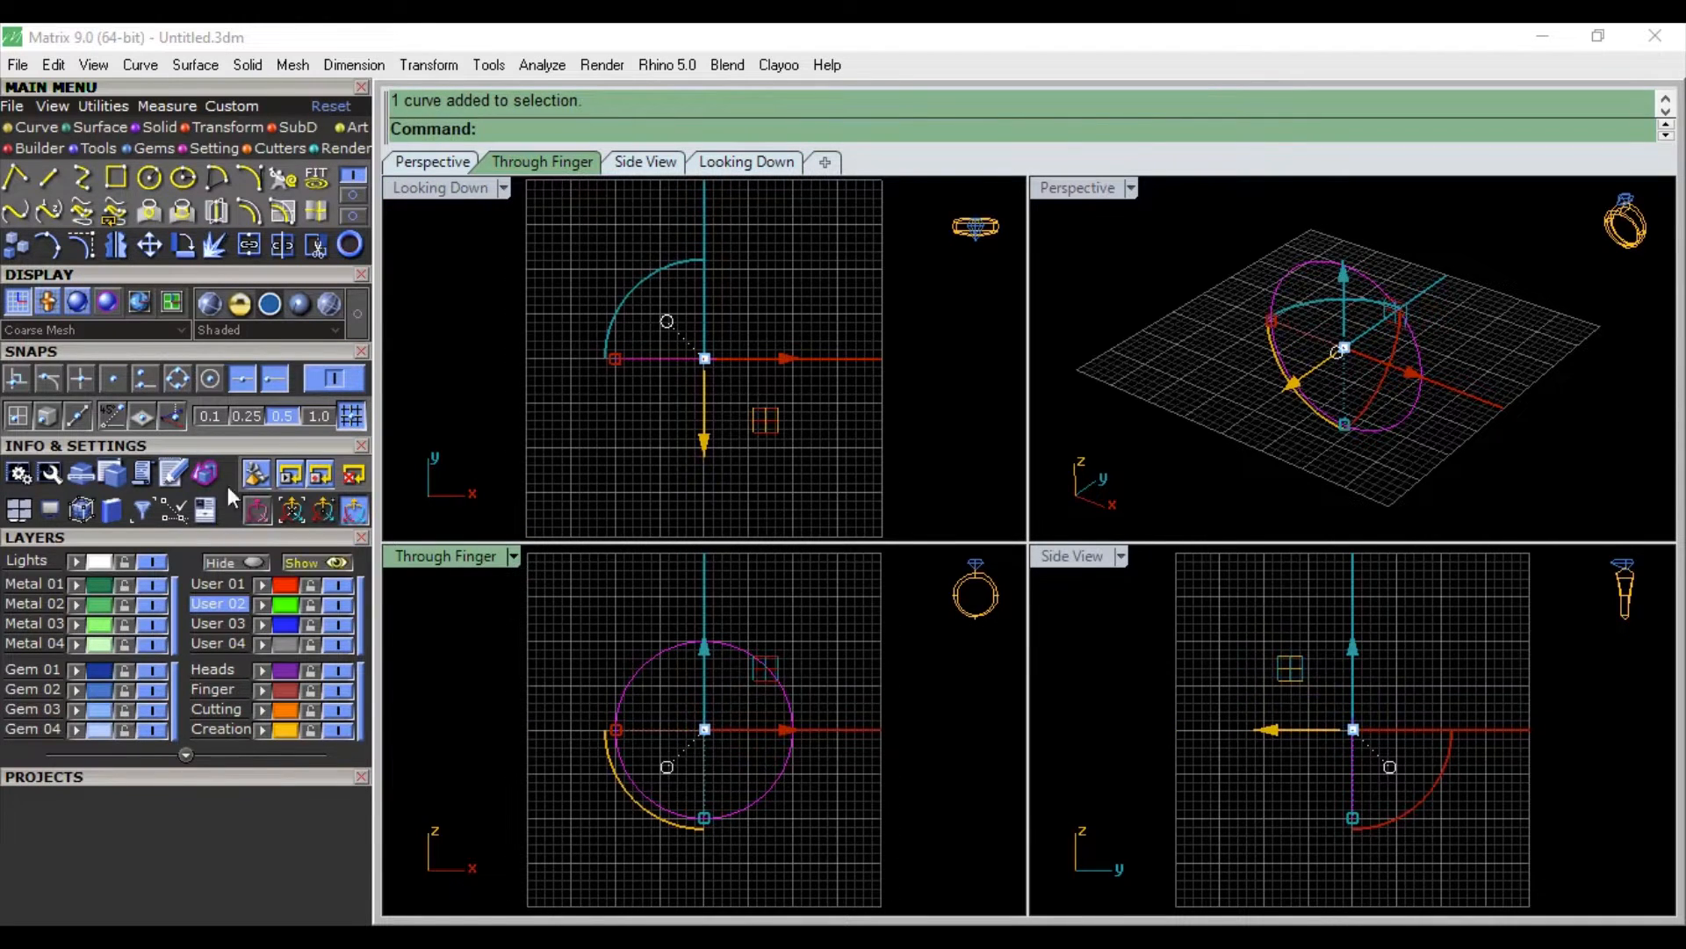
Step: Start Profile Placer with the circle as the rail curve and choose the profileplacer_01 shape as the edge profile
click(98, 149)
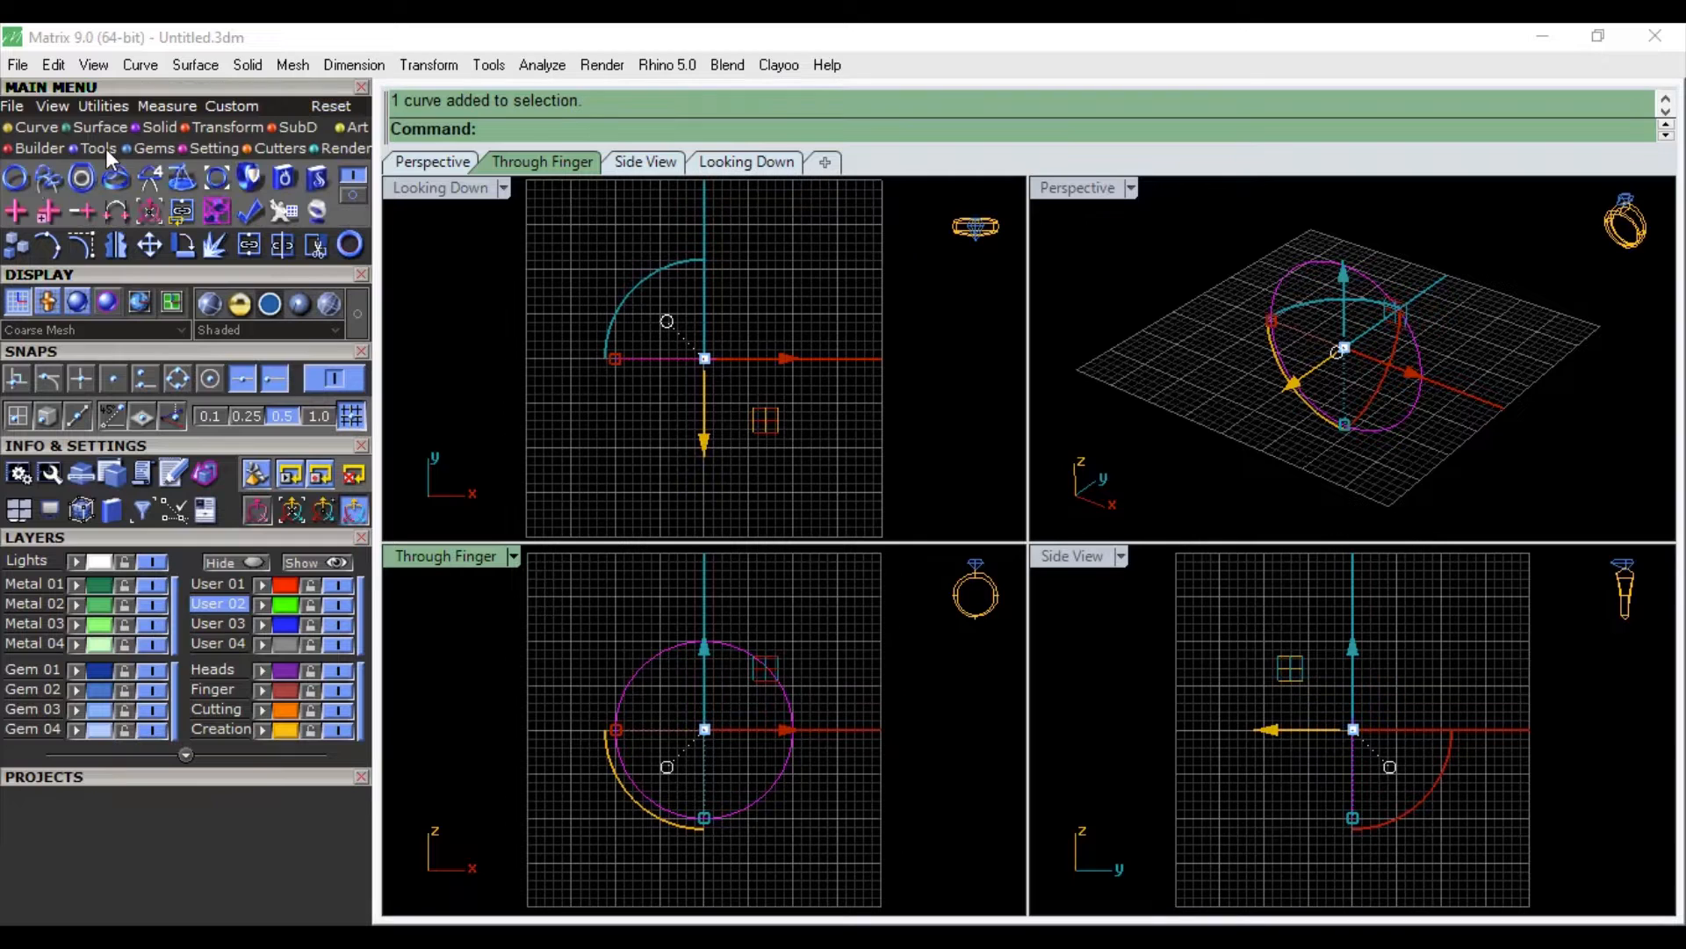
click(45, 181)
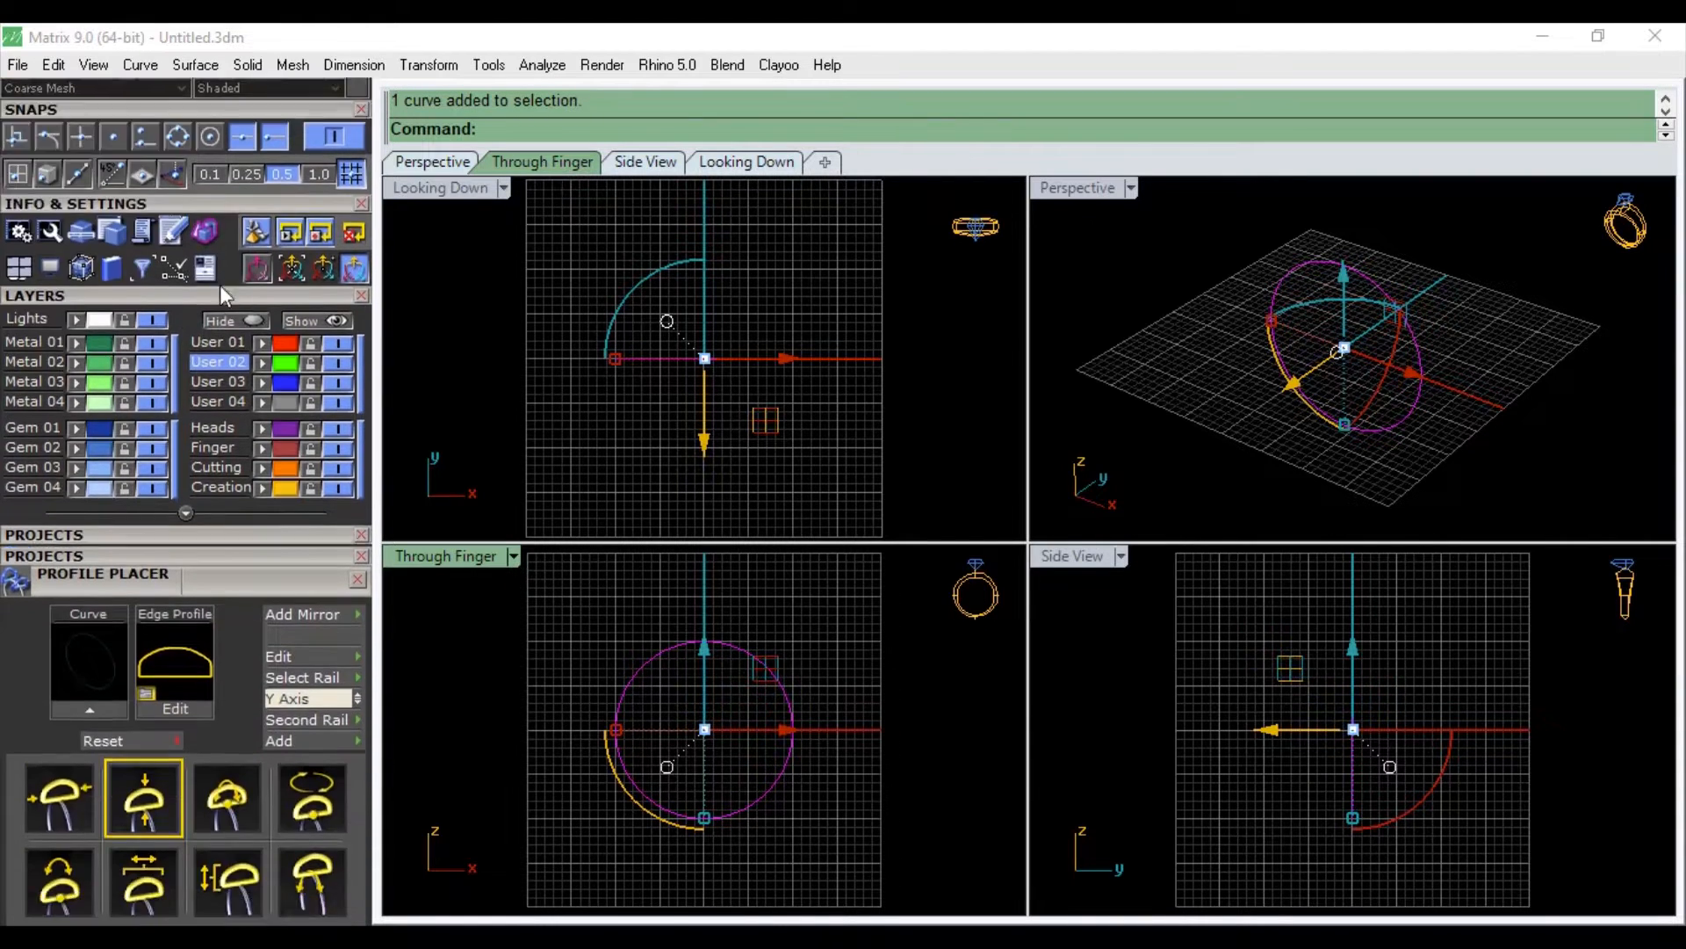
click(102, 656)
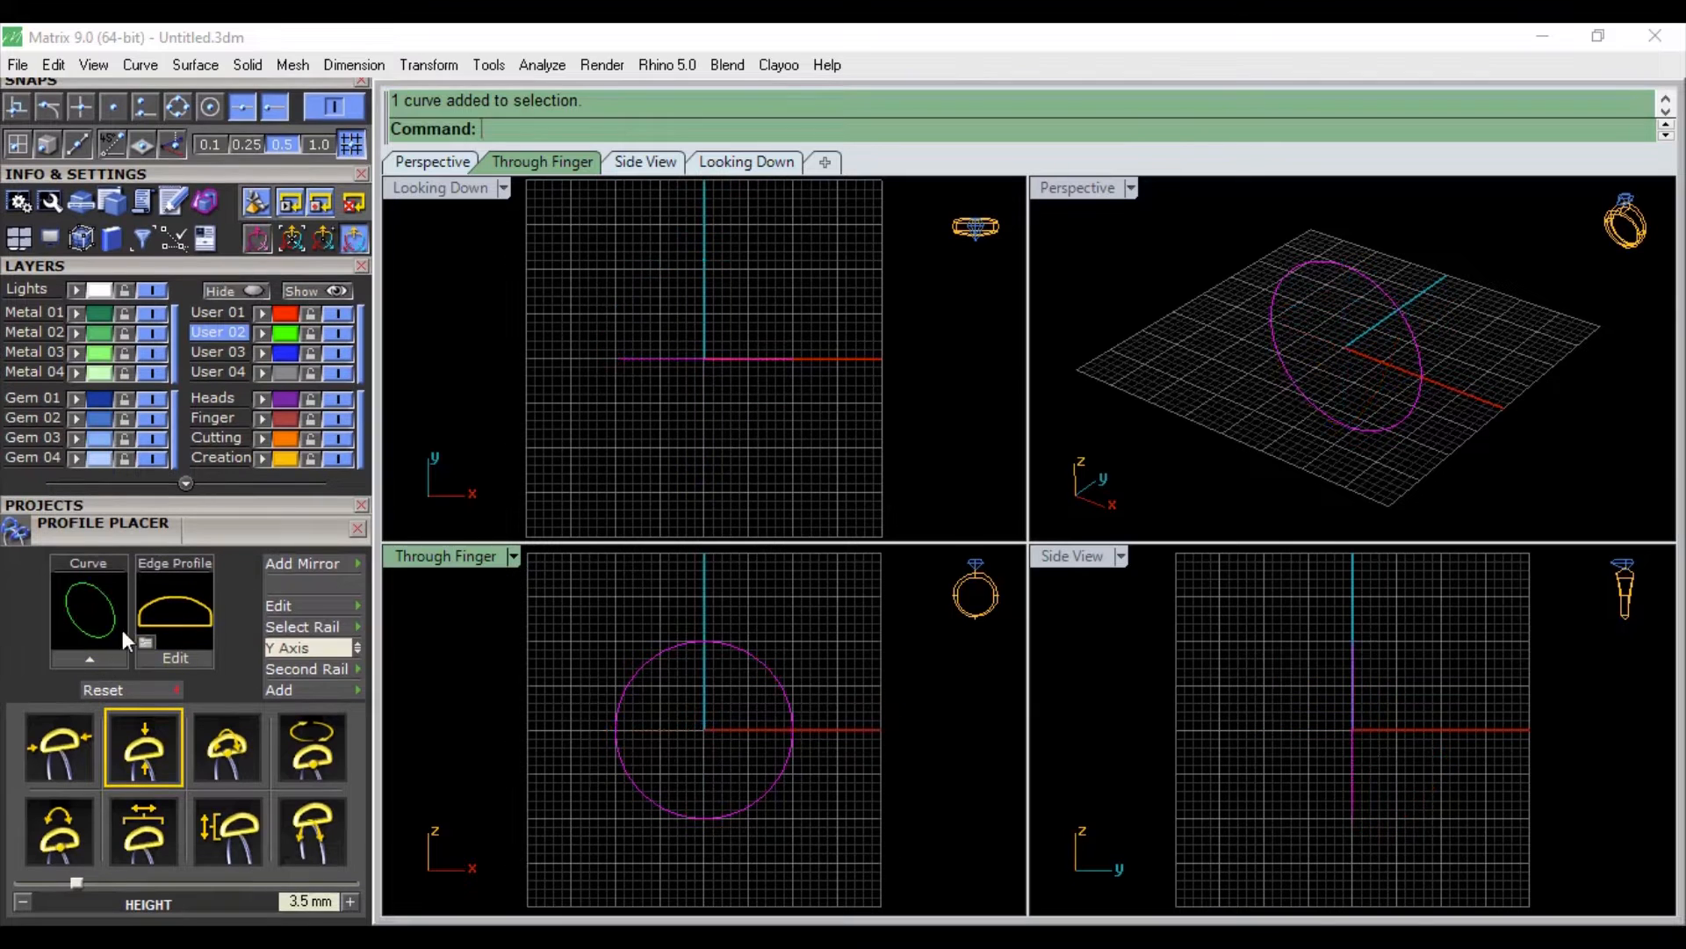
click(169, 609)
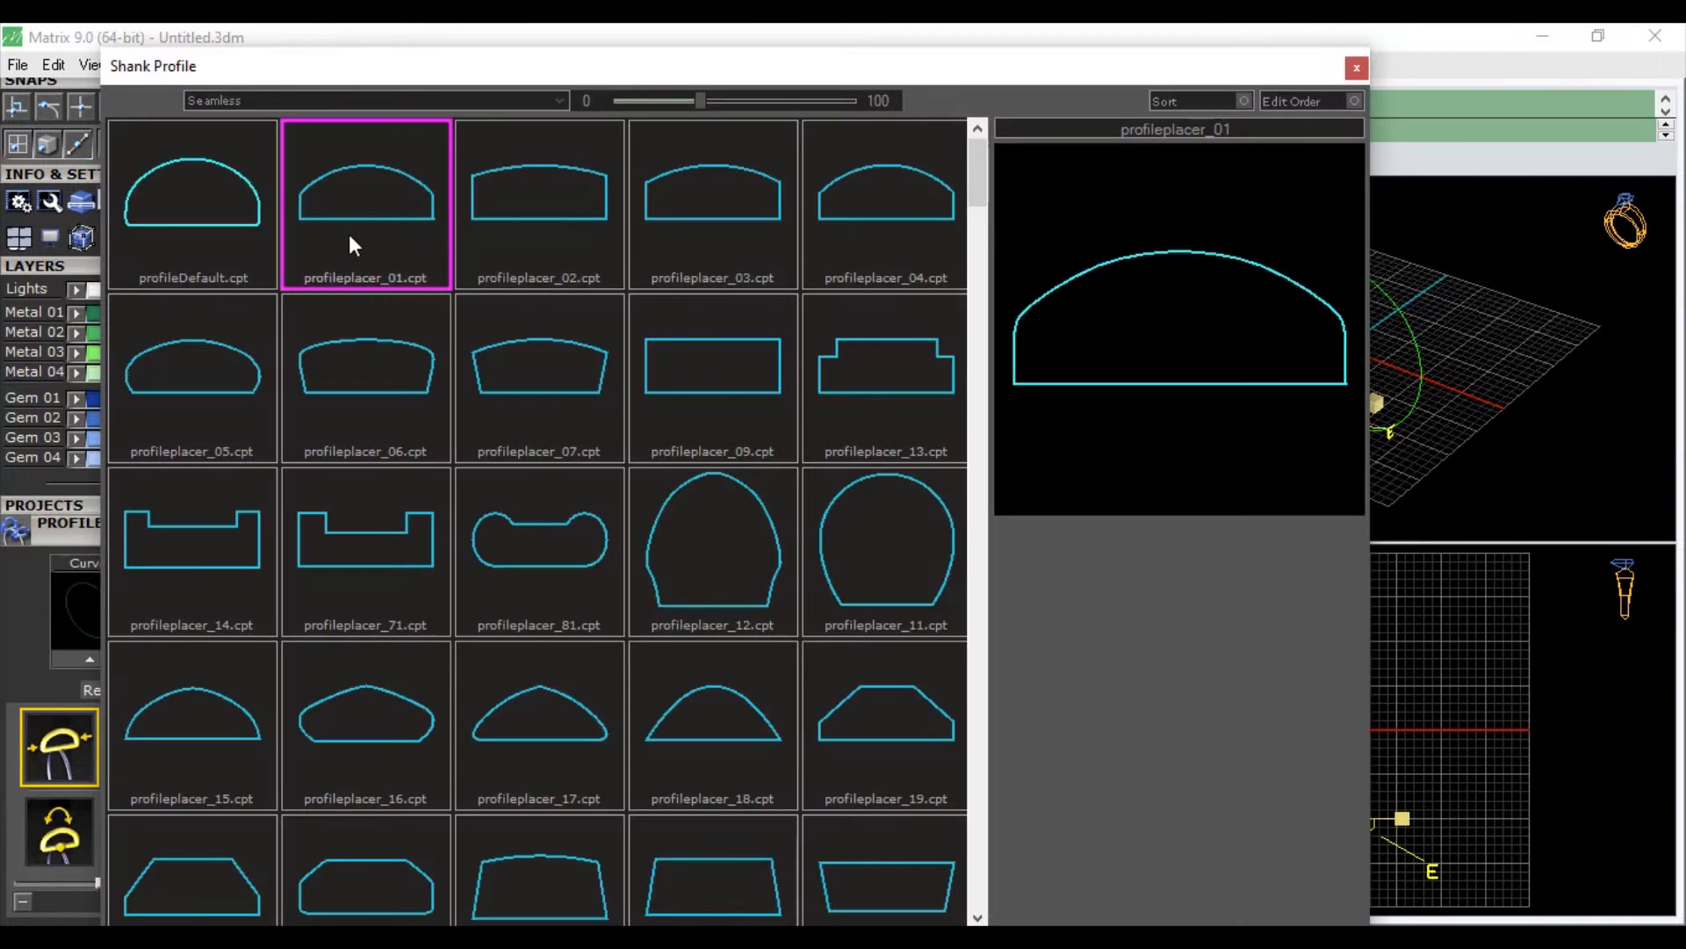
click(366, 211)
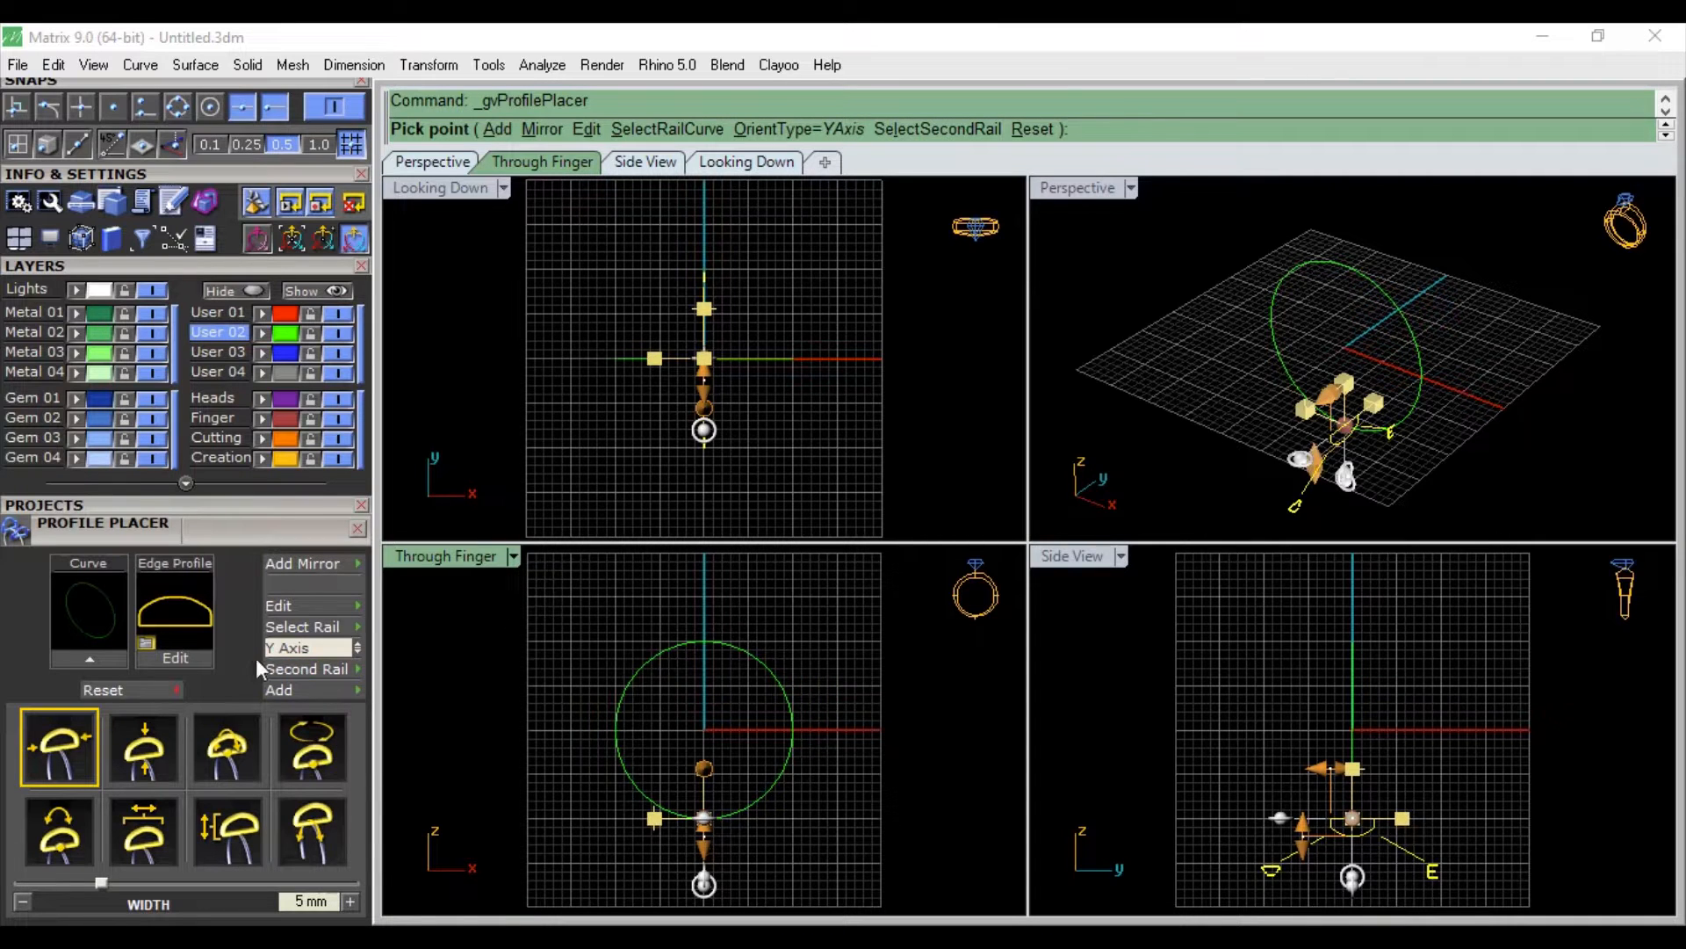
Step: Set the profile at the base of the circle to a width of 4.06 mm and a height of 2.5 mm
double_click(303, 898)
text(4)
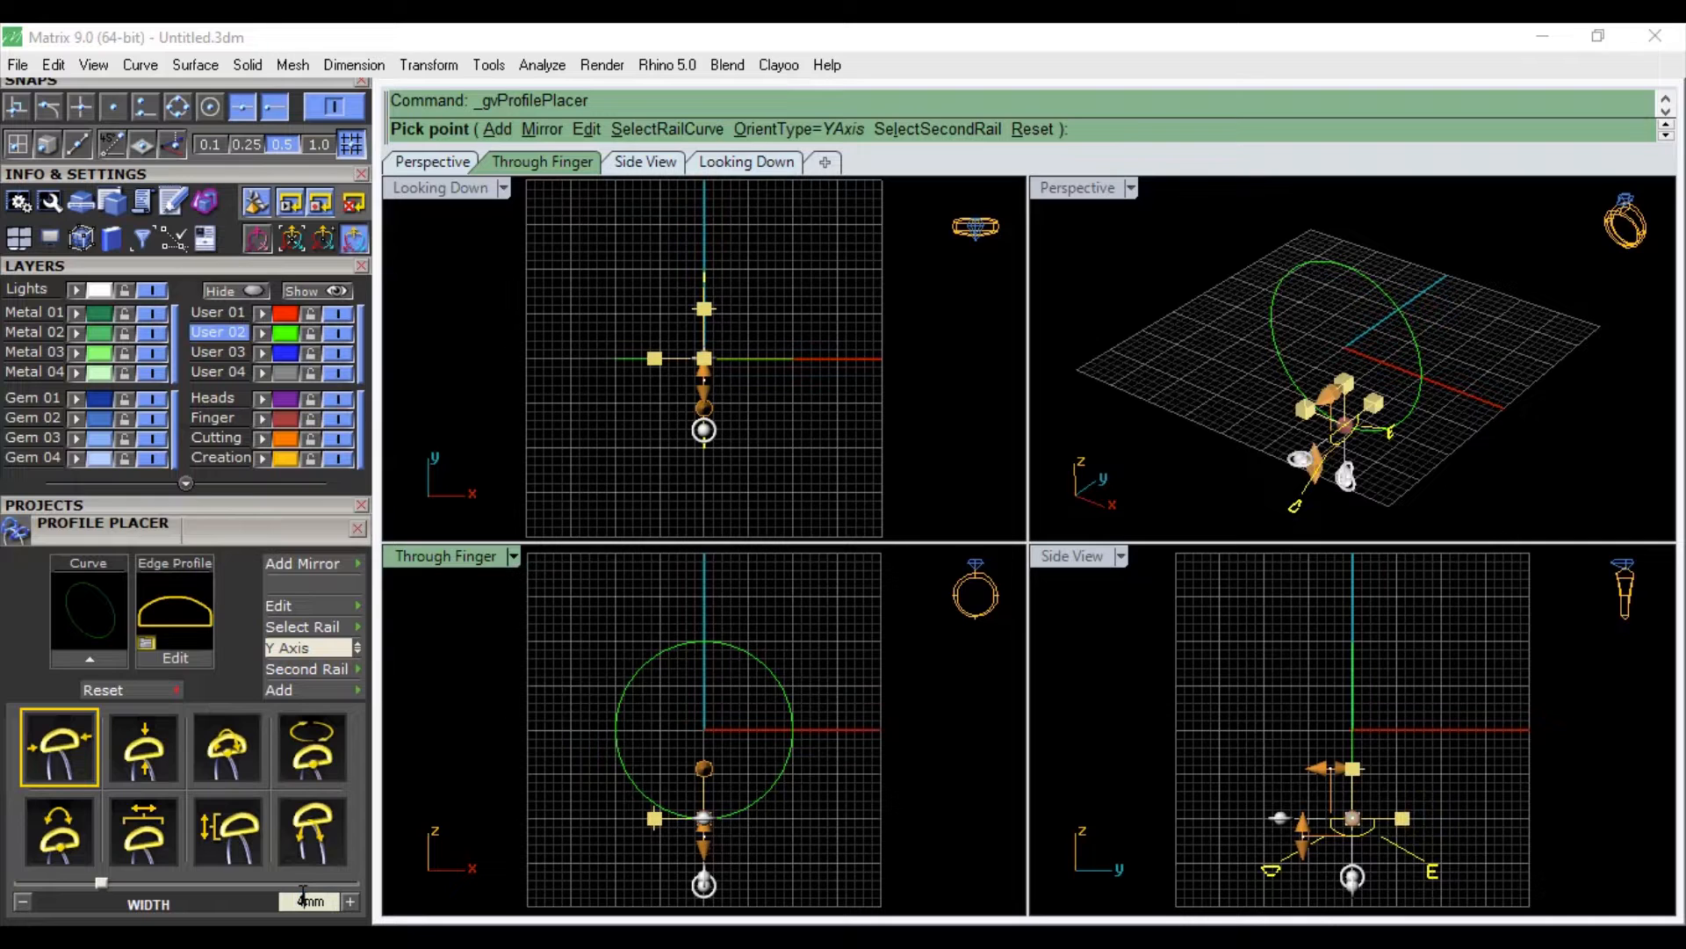
text(.06)
key(Return)
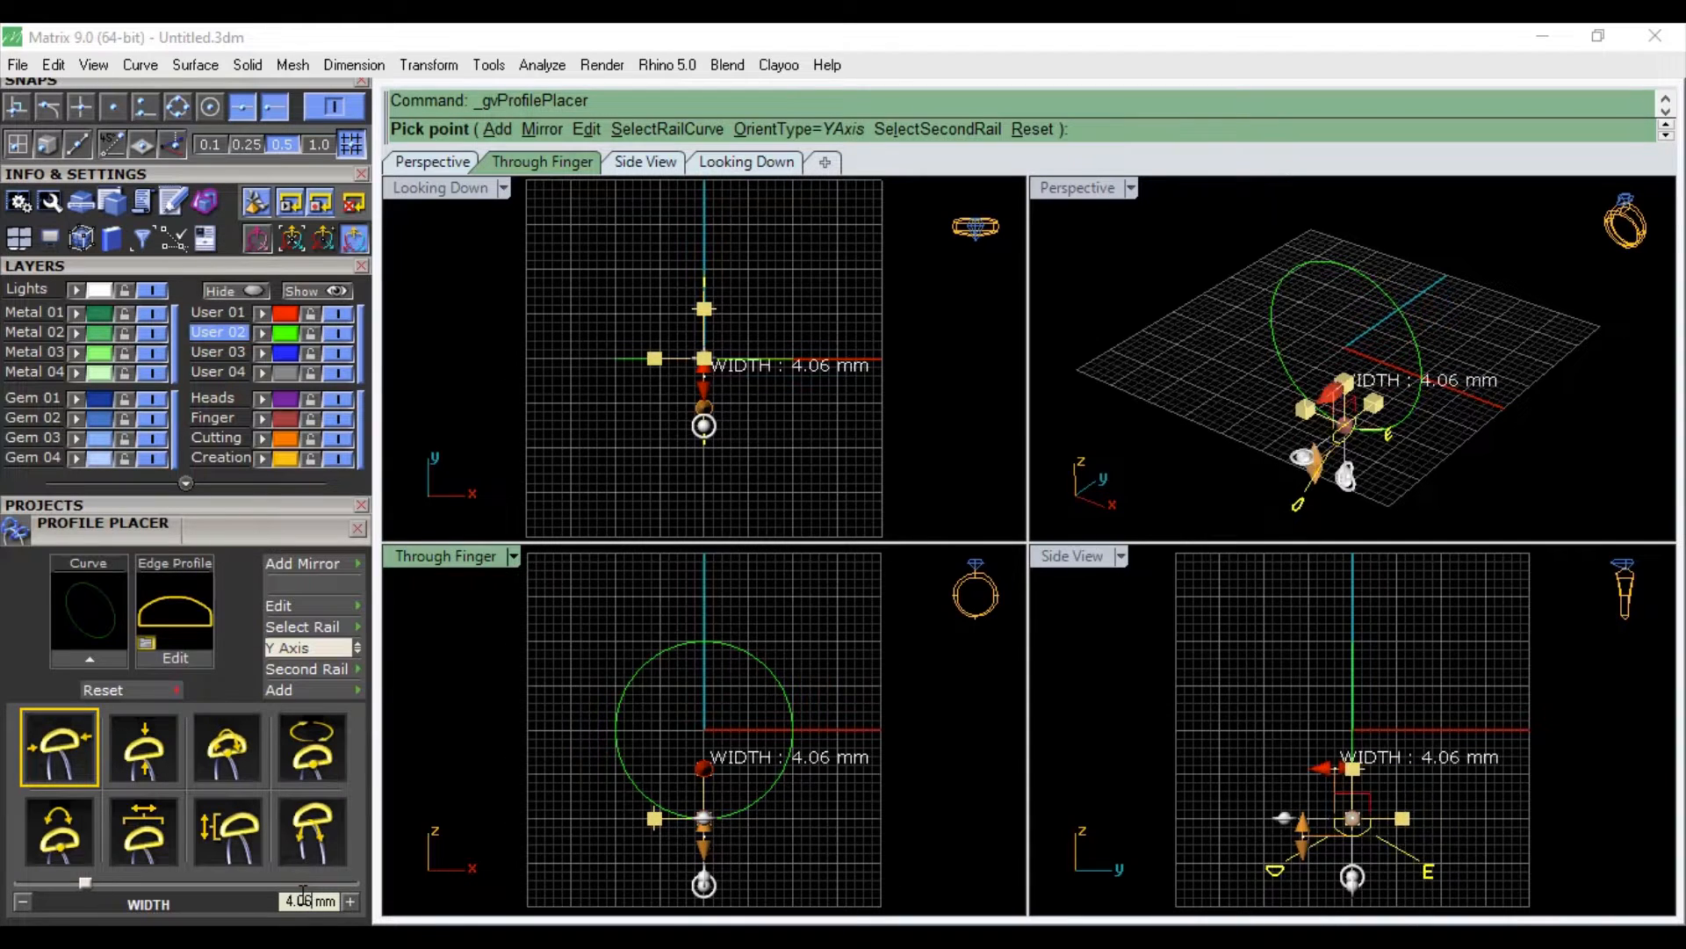
click(172, 757)
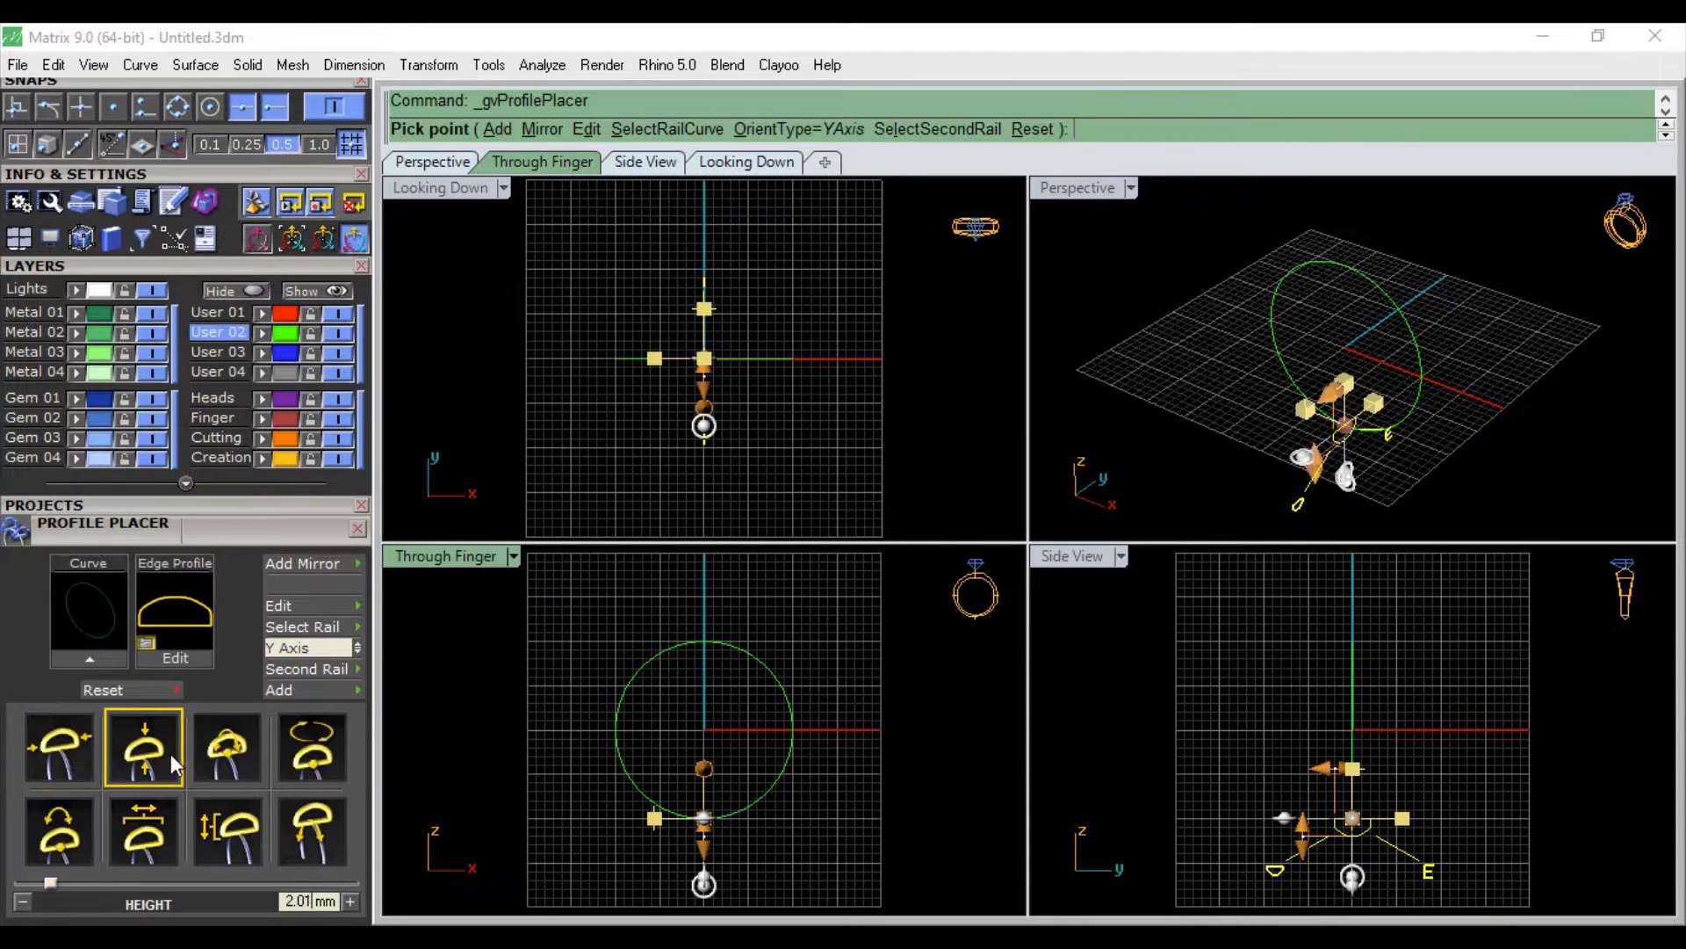
double_click(306, 900)
text(2.5)
key(Return)
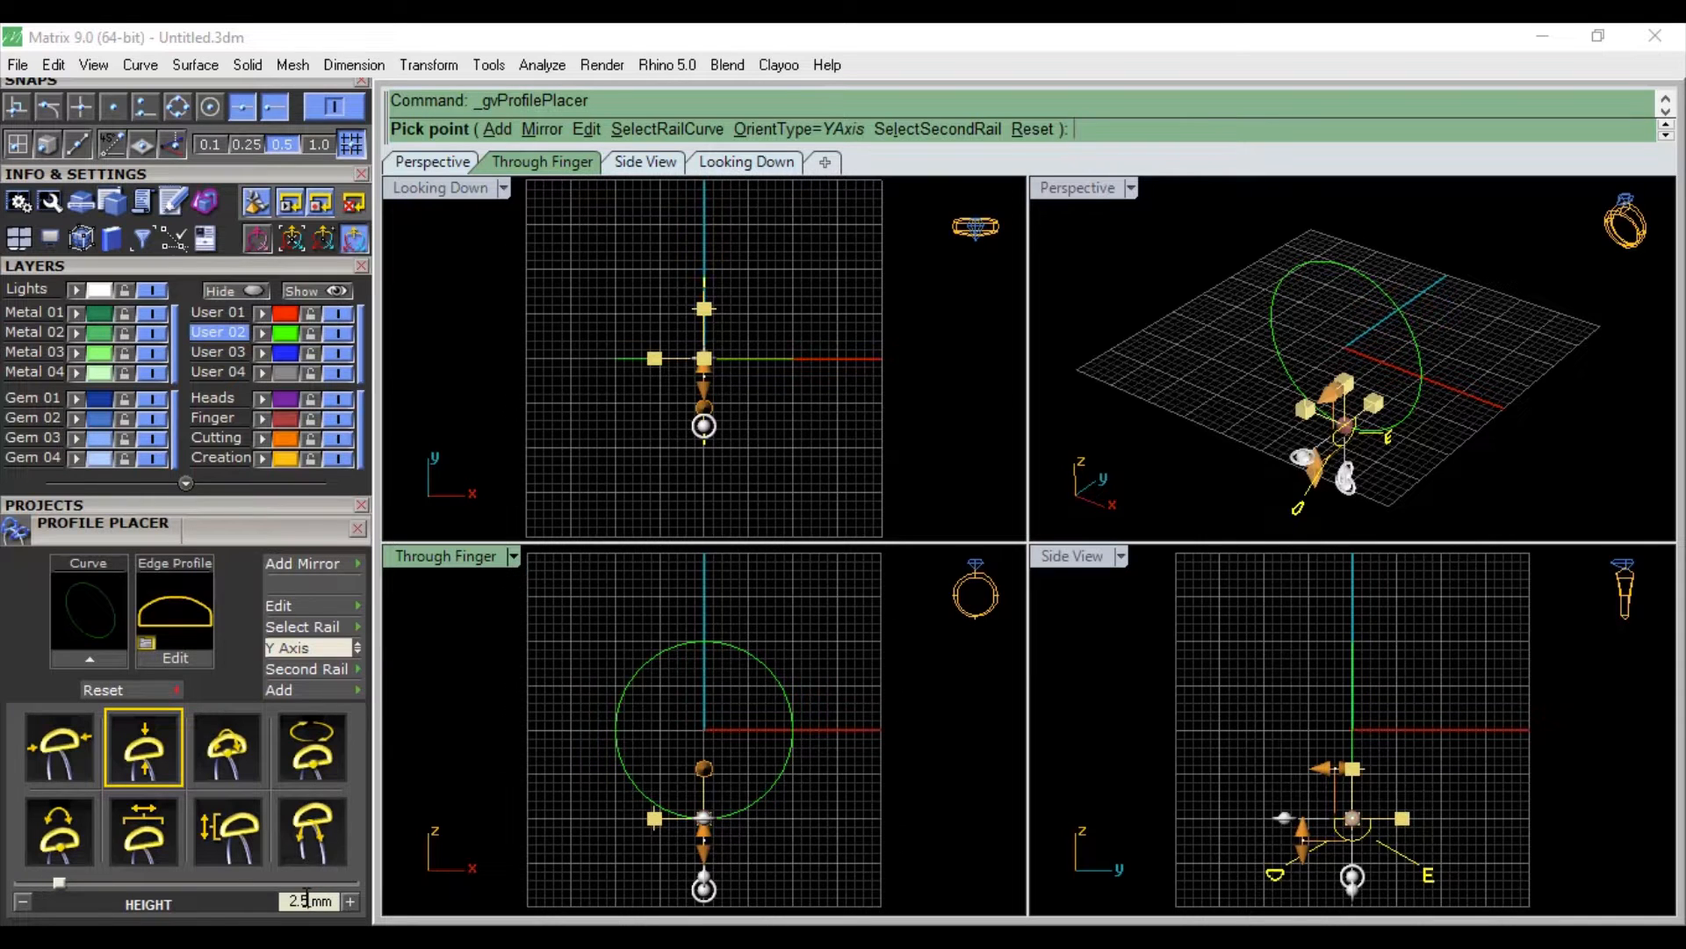
Step: Add this profile to the rail and position the next one at the top of the circle, at 24.9% along the curve
click(274, 691)
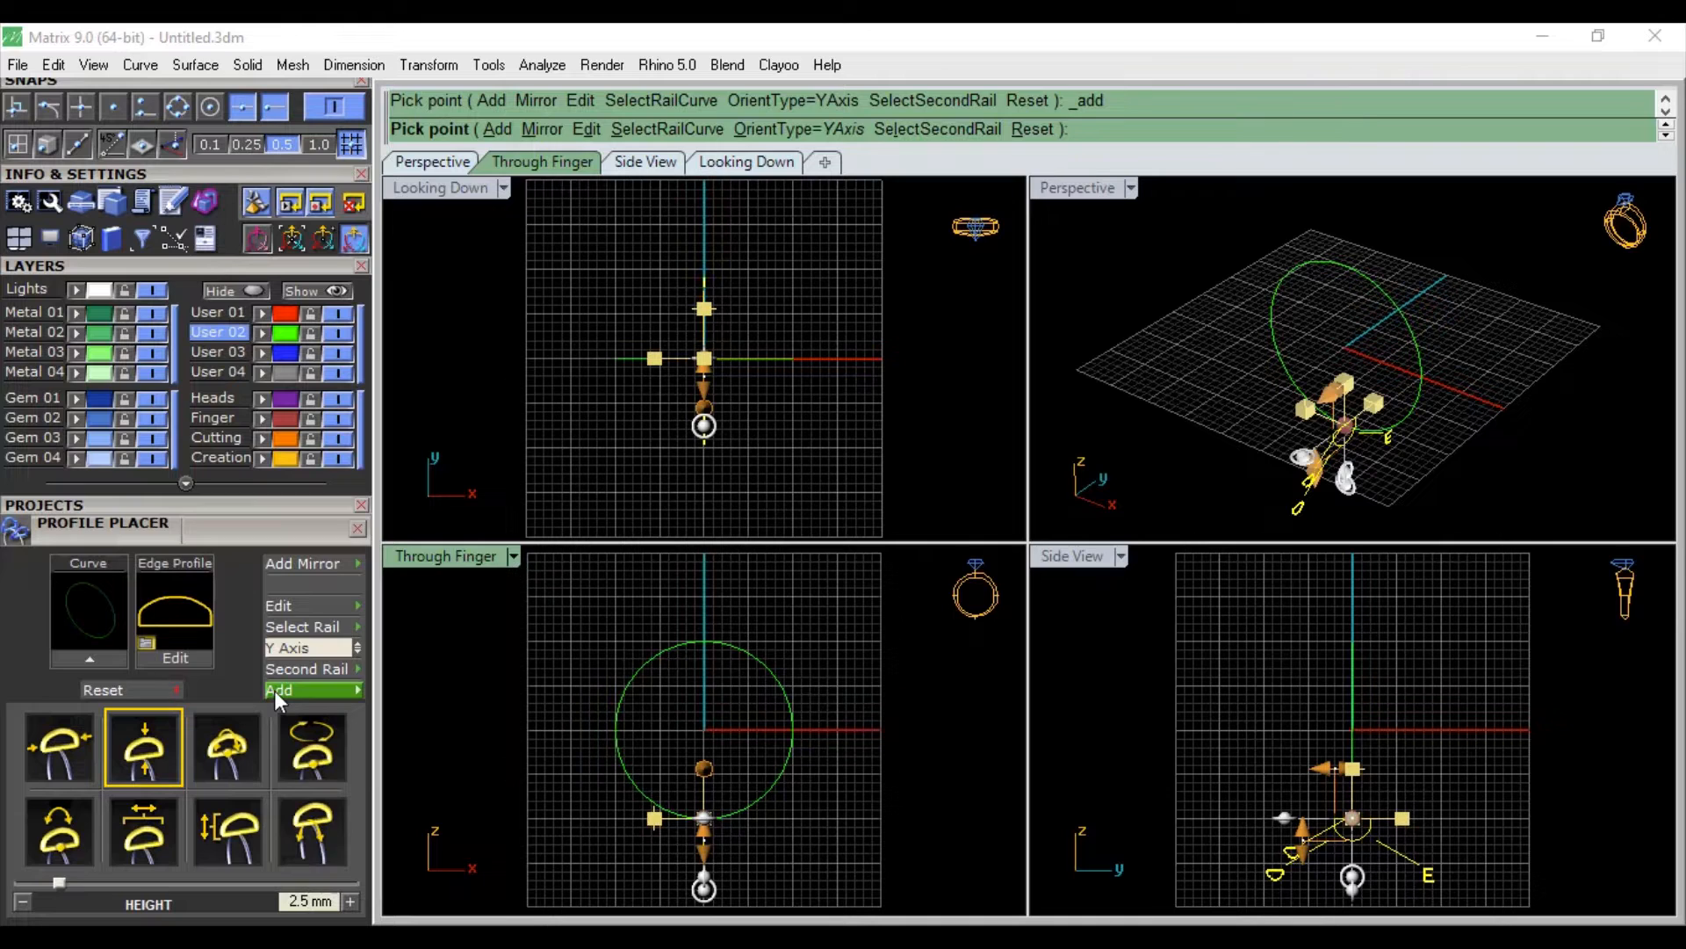
click(298, 853)
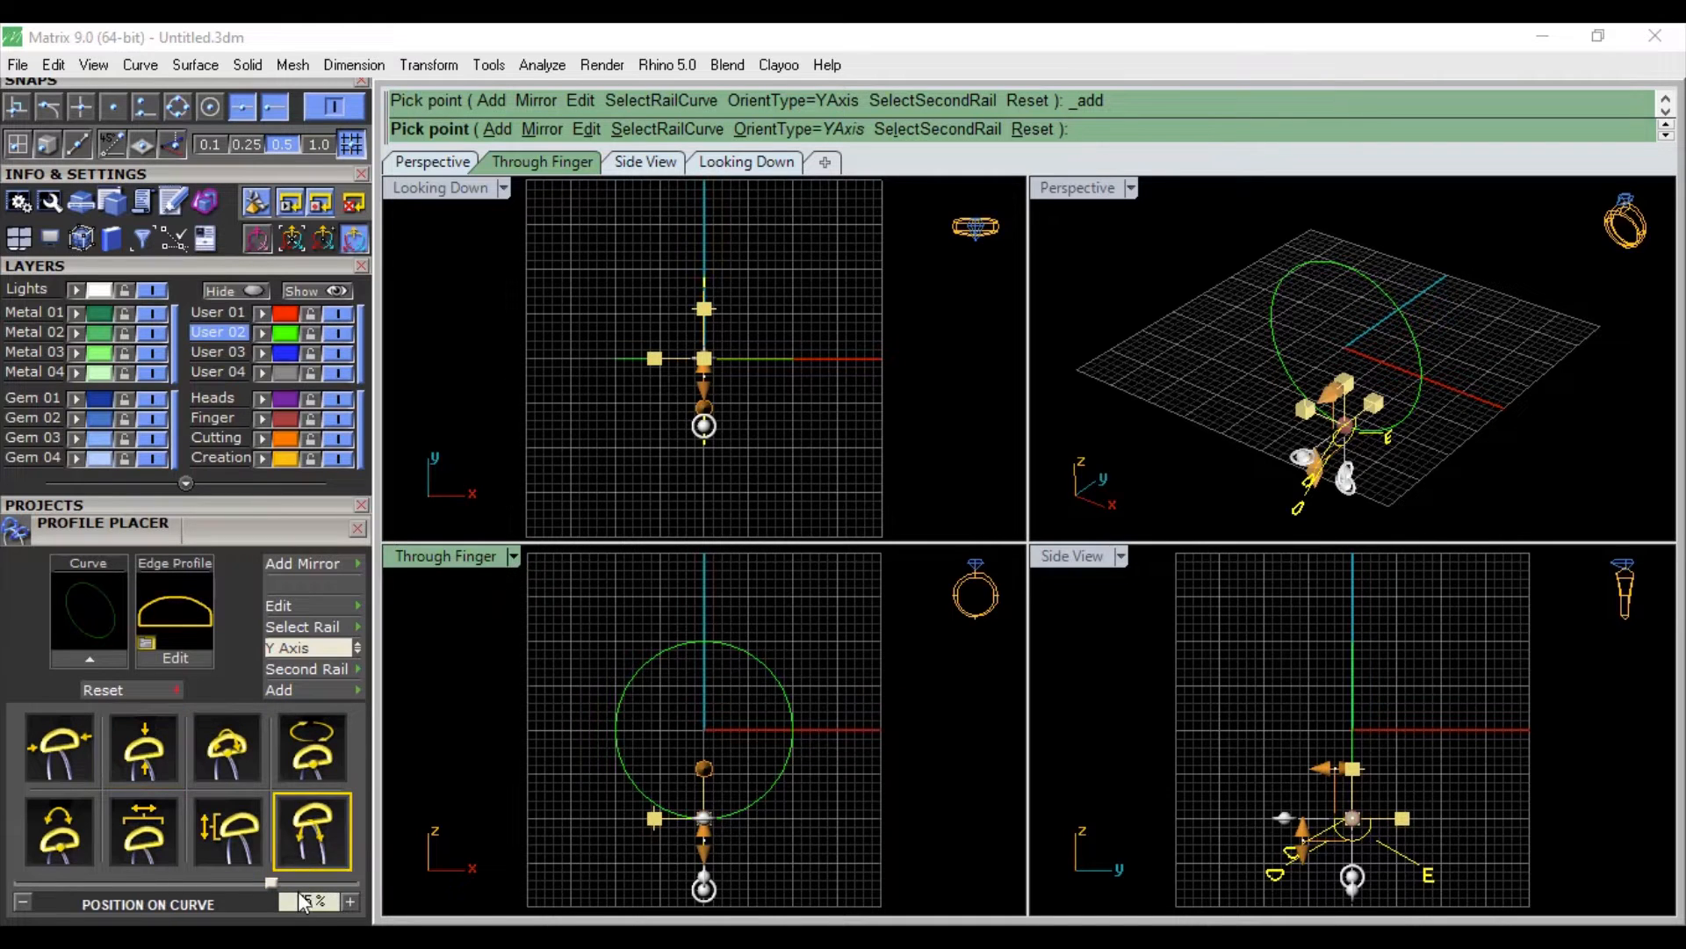
double_click(303, 899)
text(24)
key(Return)
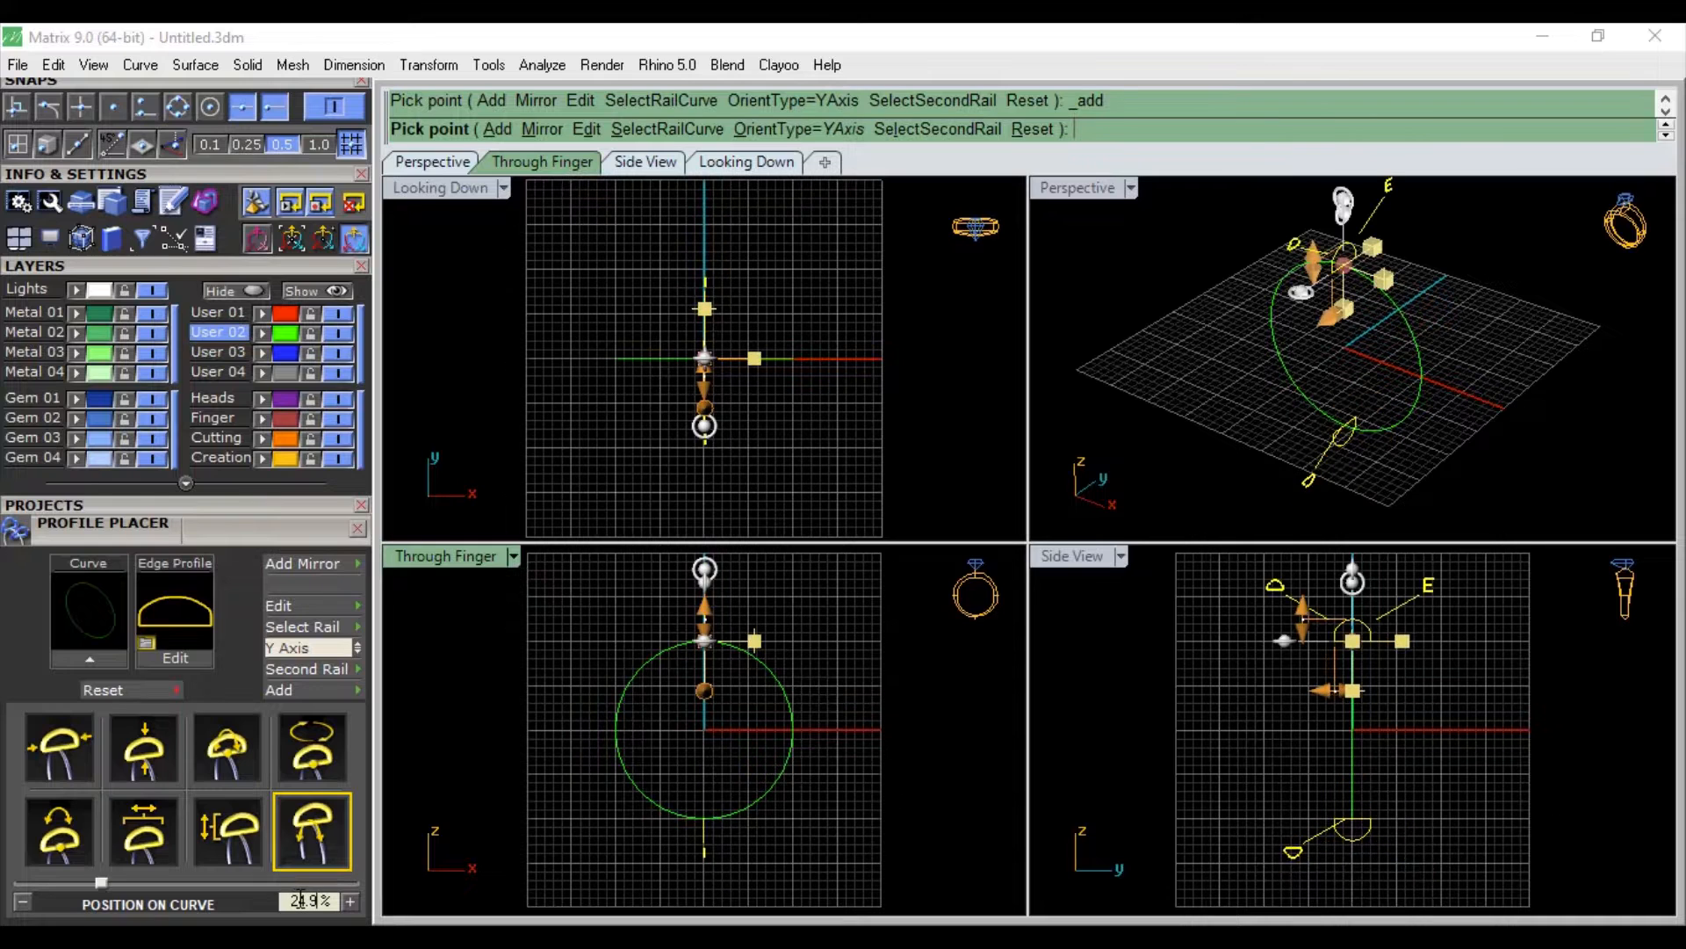
Step: Set the top profile to 8.18 mm wide and 3.5 mm high, and finish placing profiles
click(81, 767)
double_click(294, 902)
text(1.8)
text(18)
key(Return)
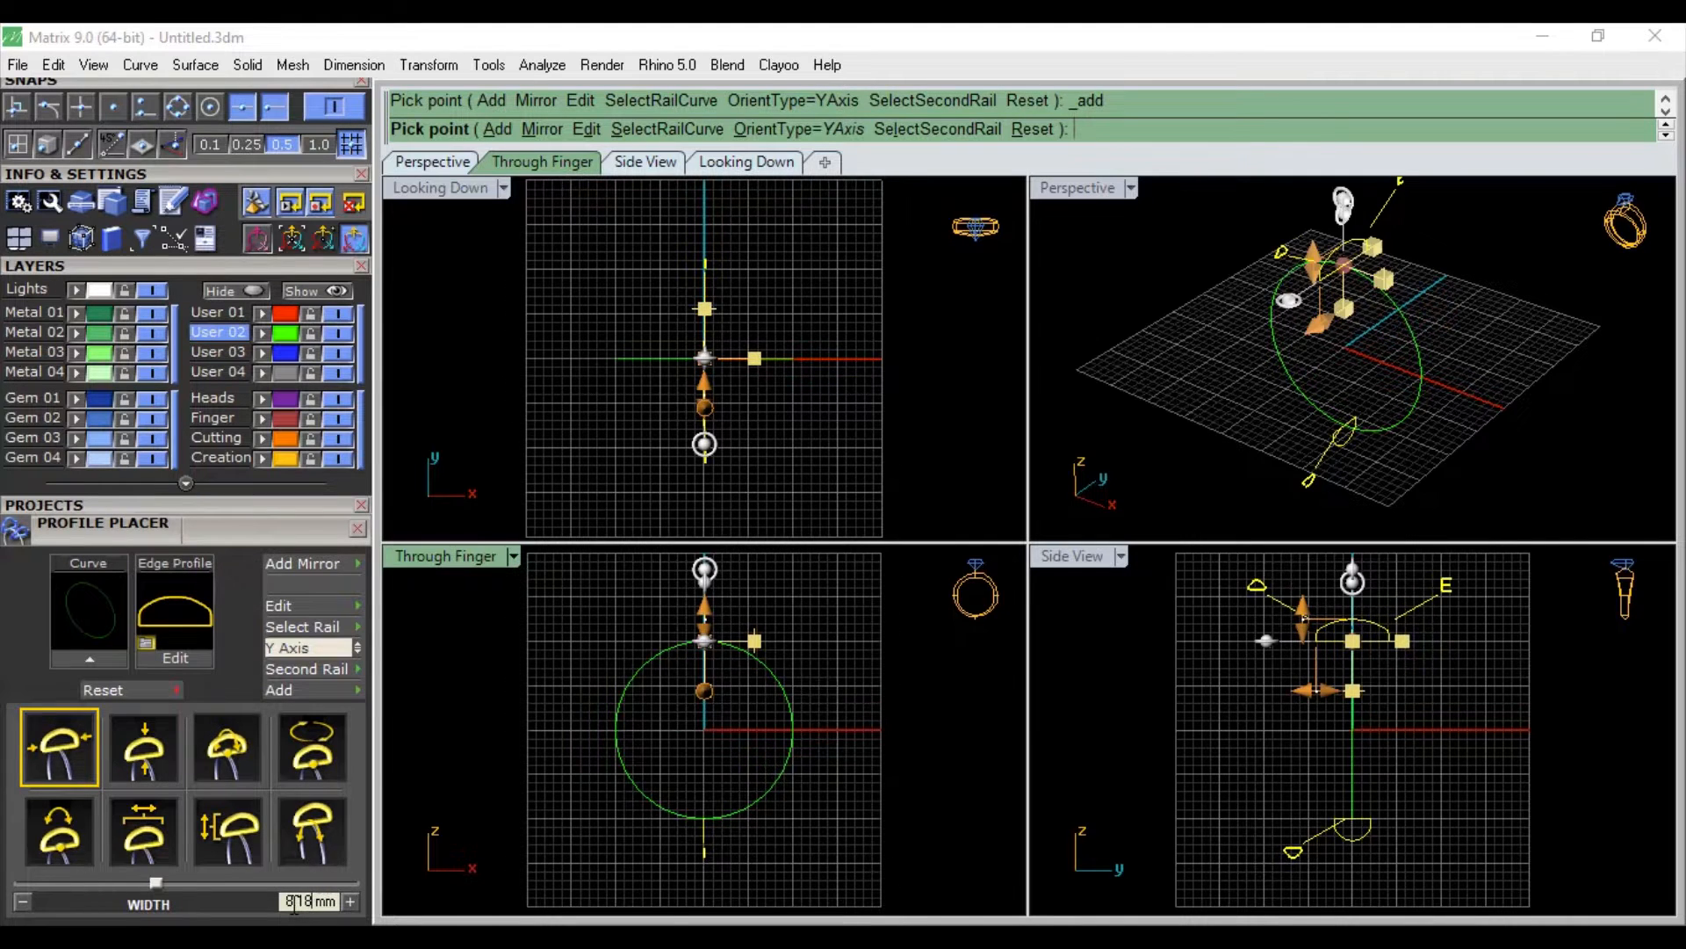
click(174, 780)
double_click(298, 901)
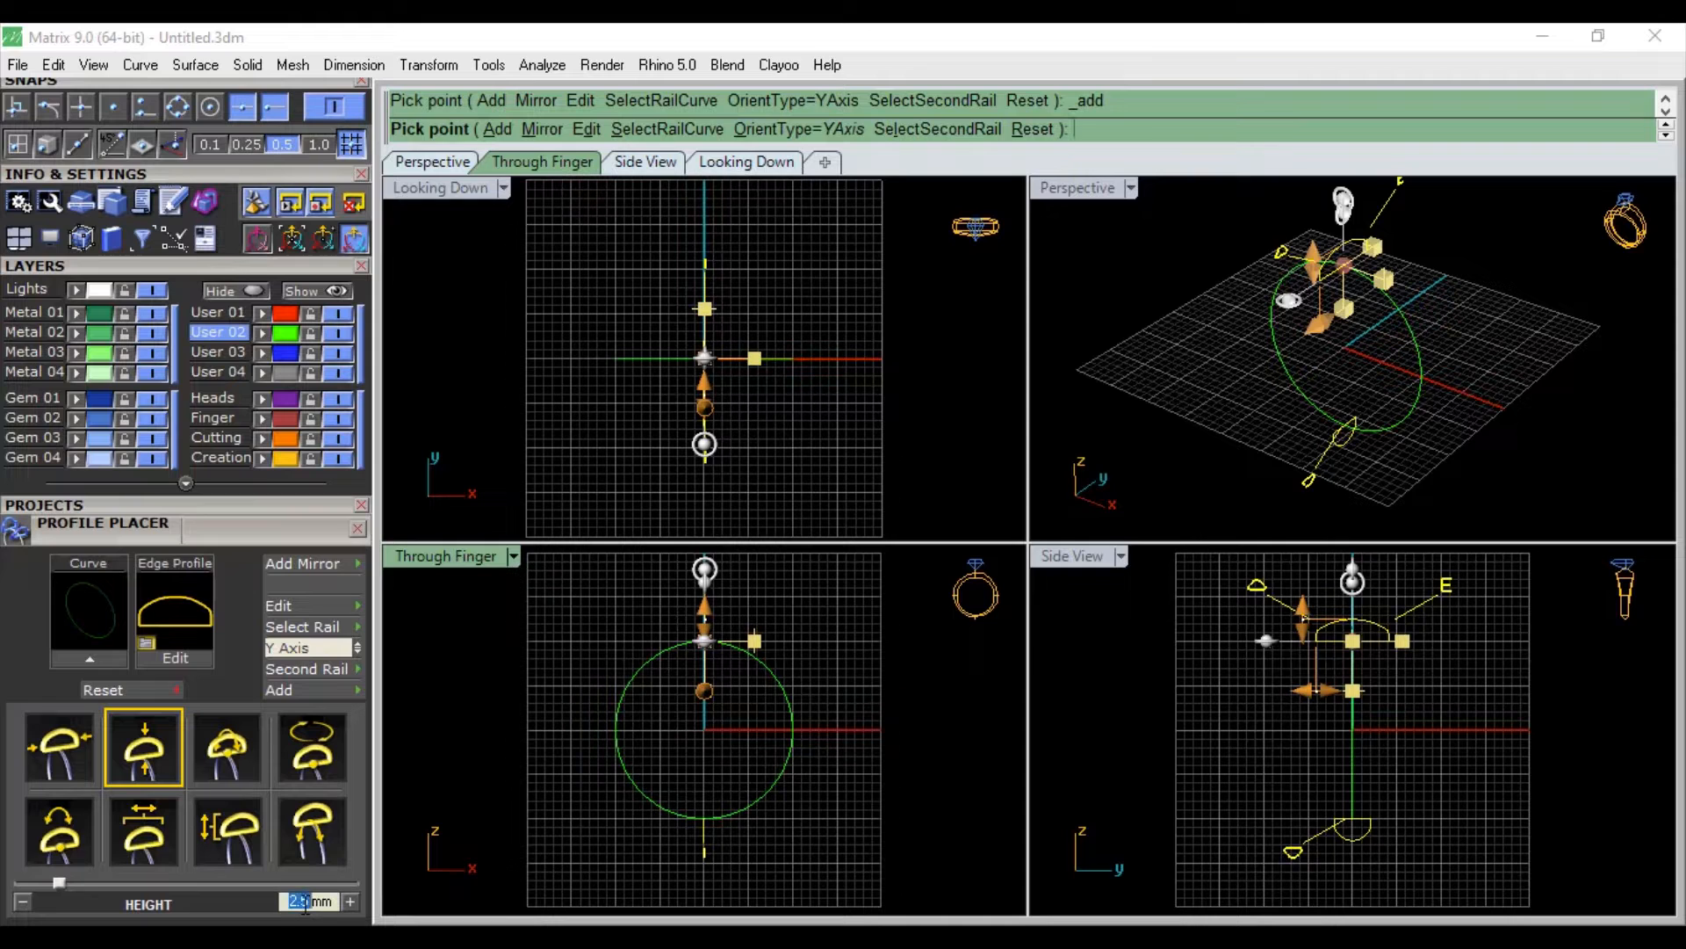
text(3.5)
key(Return)
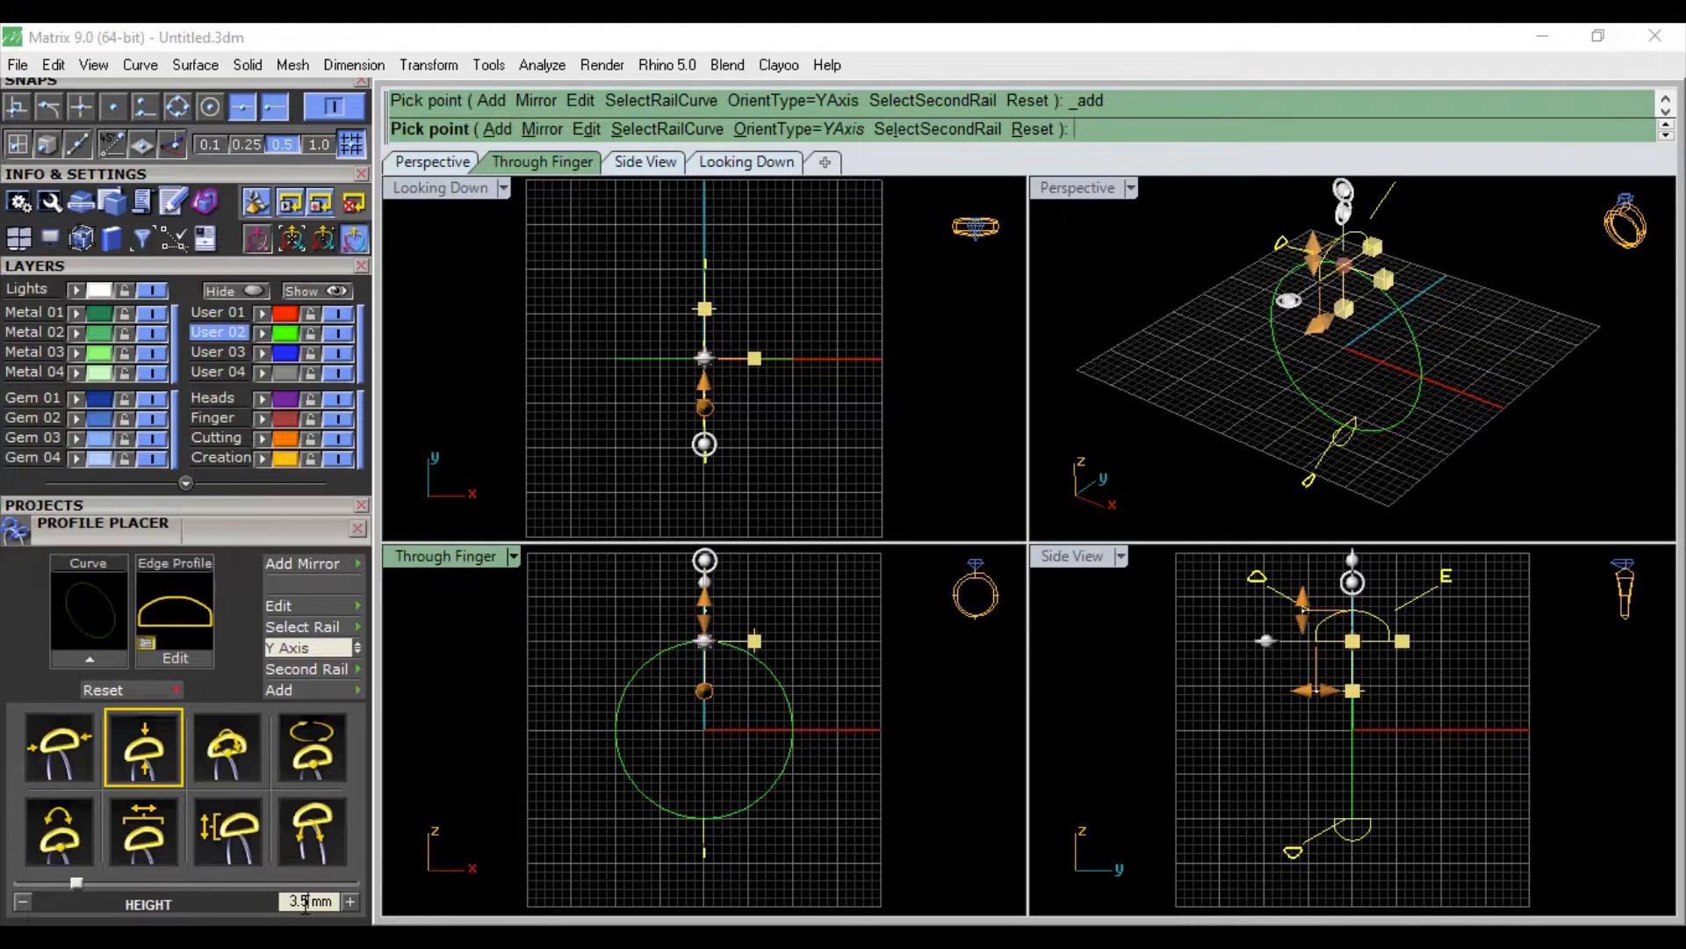
right_click(475, 718)
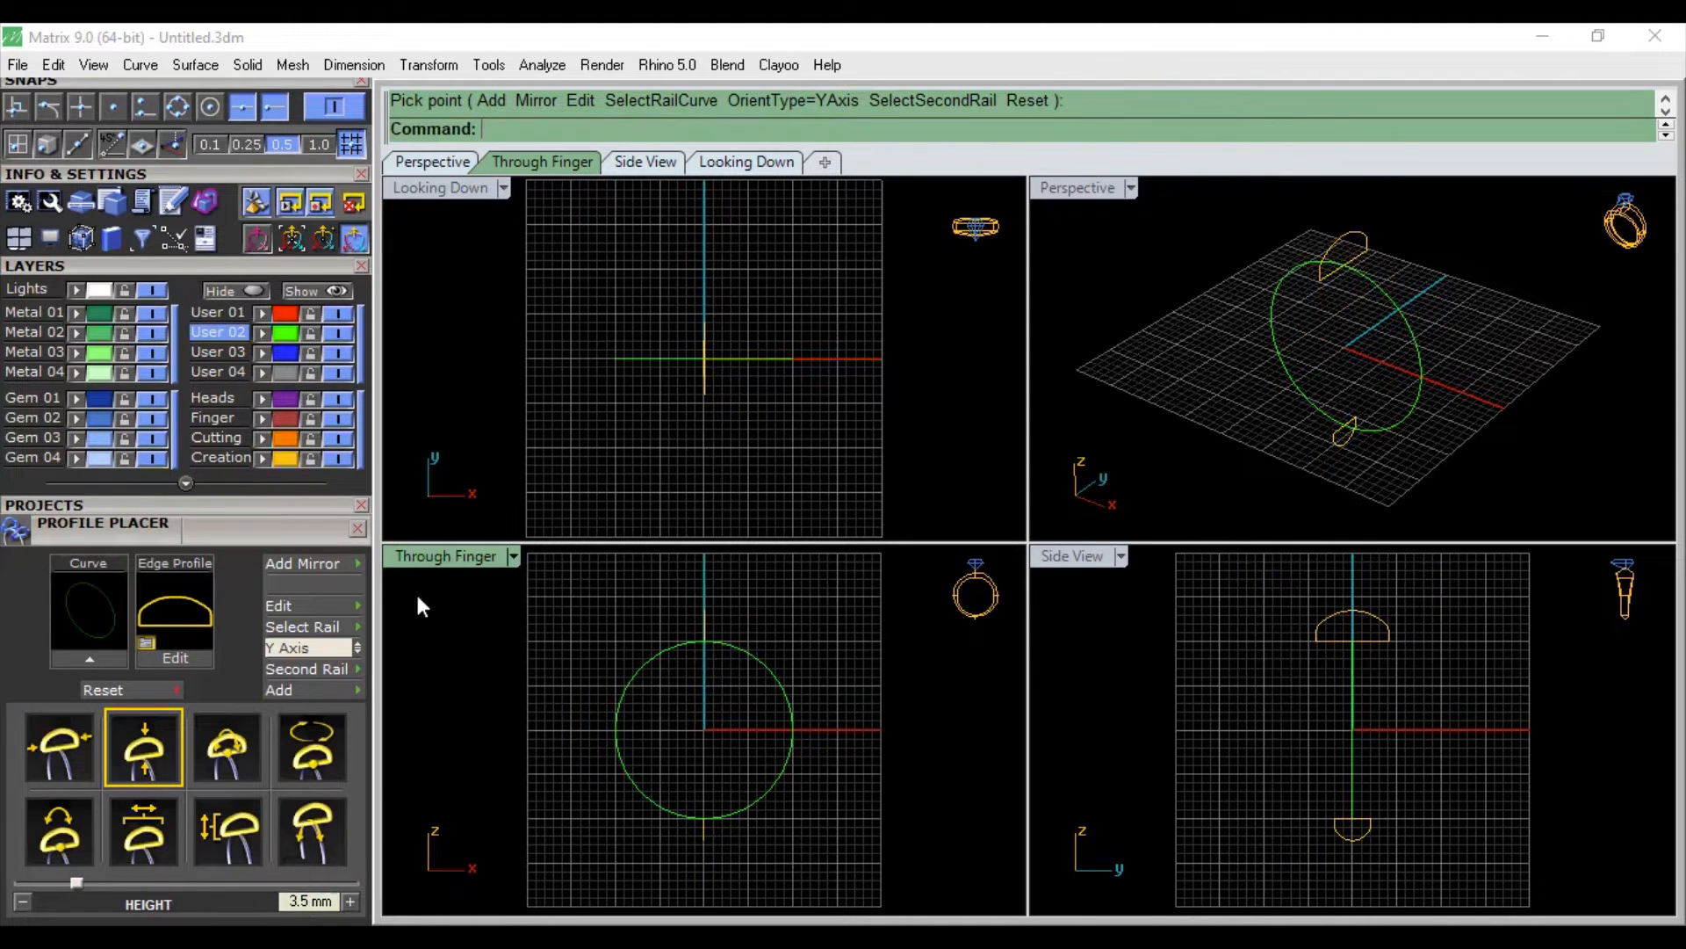
click(360, 527)
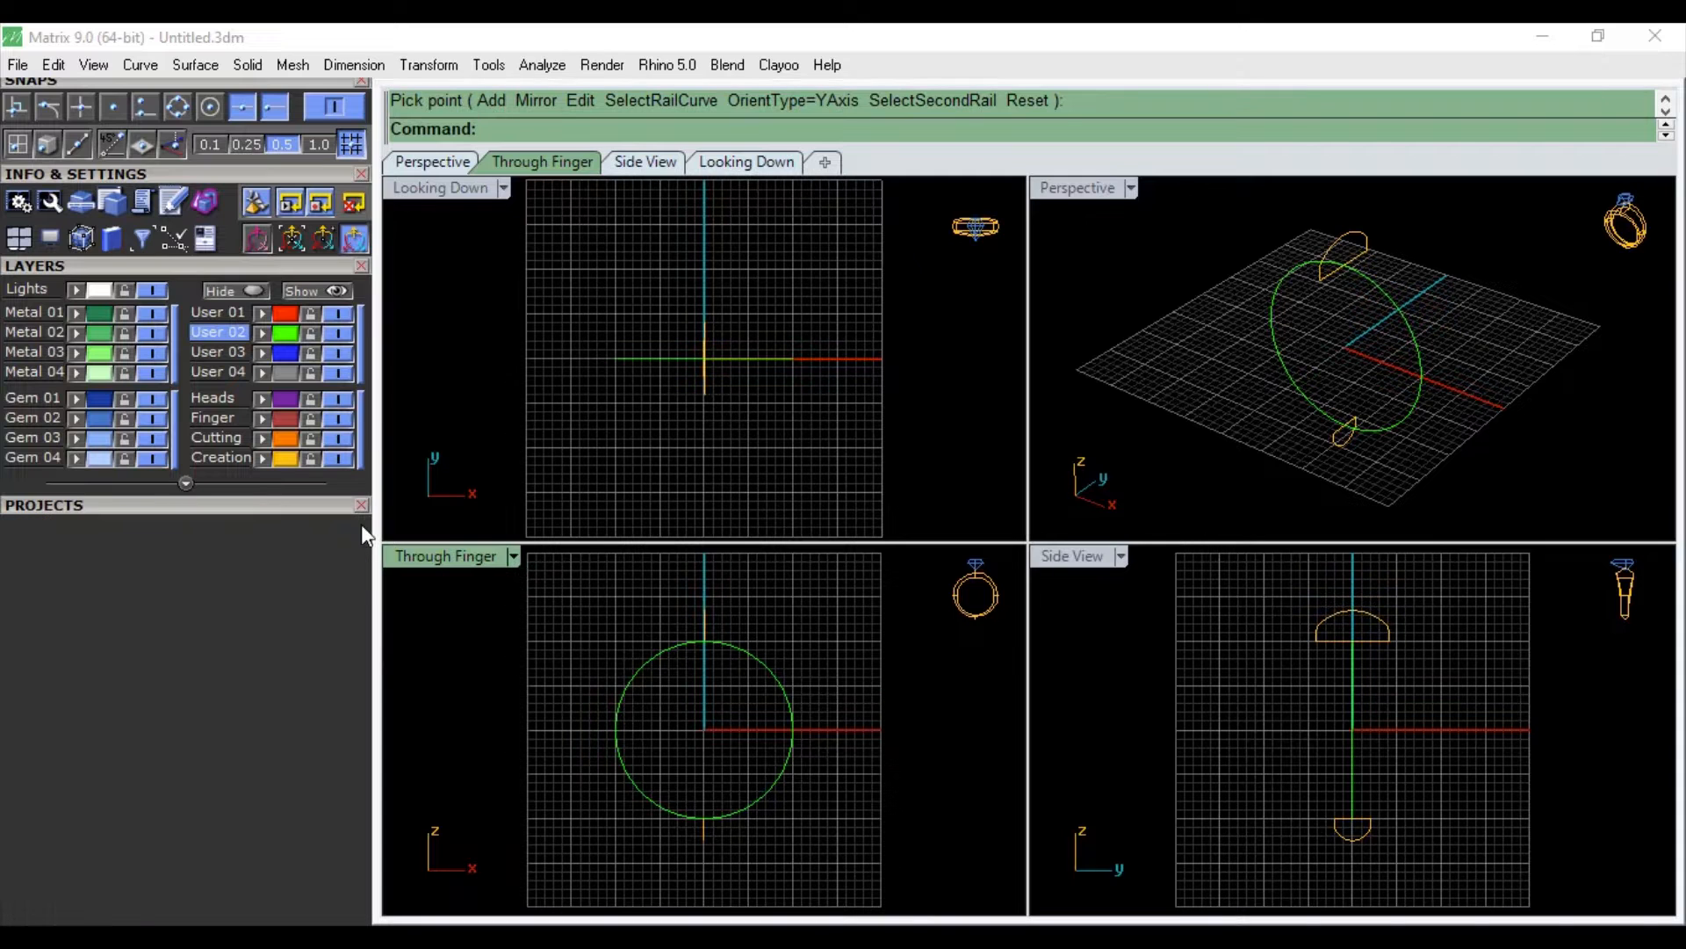
Step: Sweep the top and bottom profiles along the circle with Sweep 1 Rail in Freeform style to form an open half shank
drag(202, 264, 230, 540)
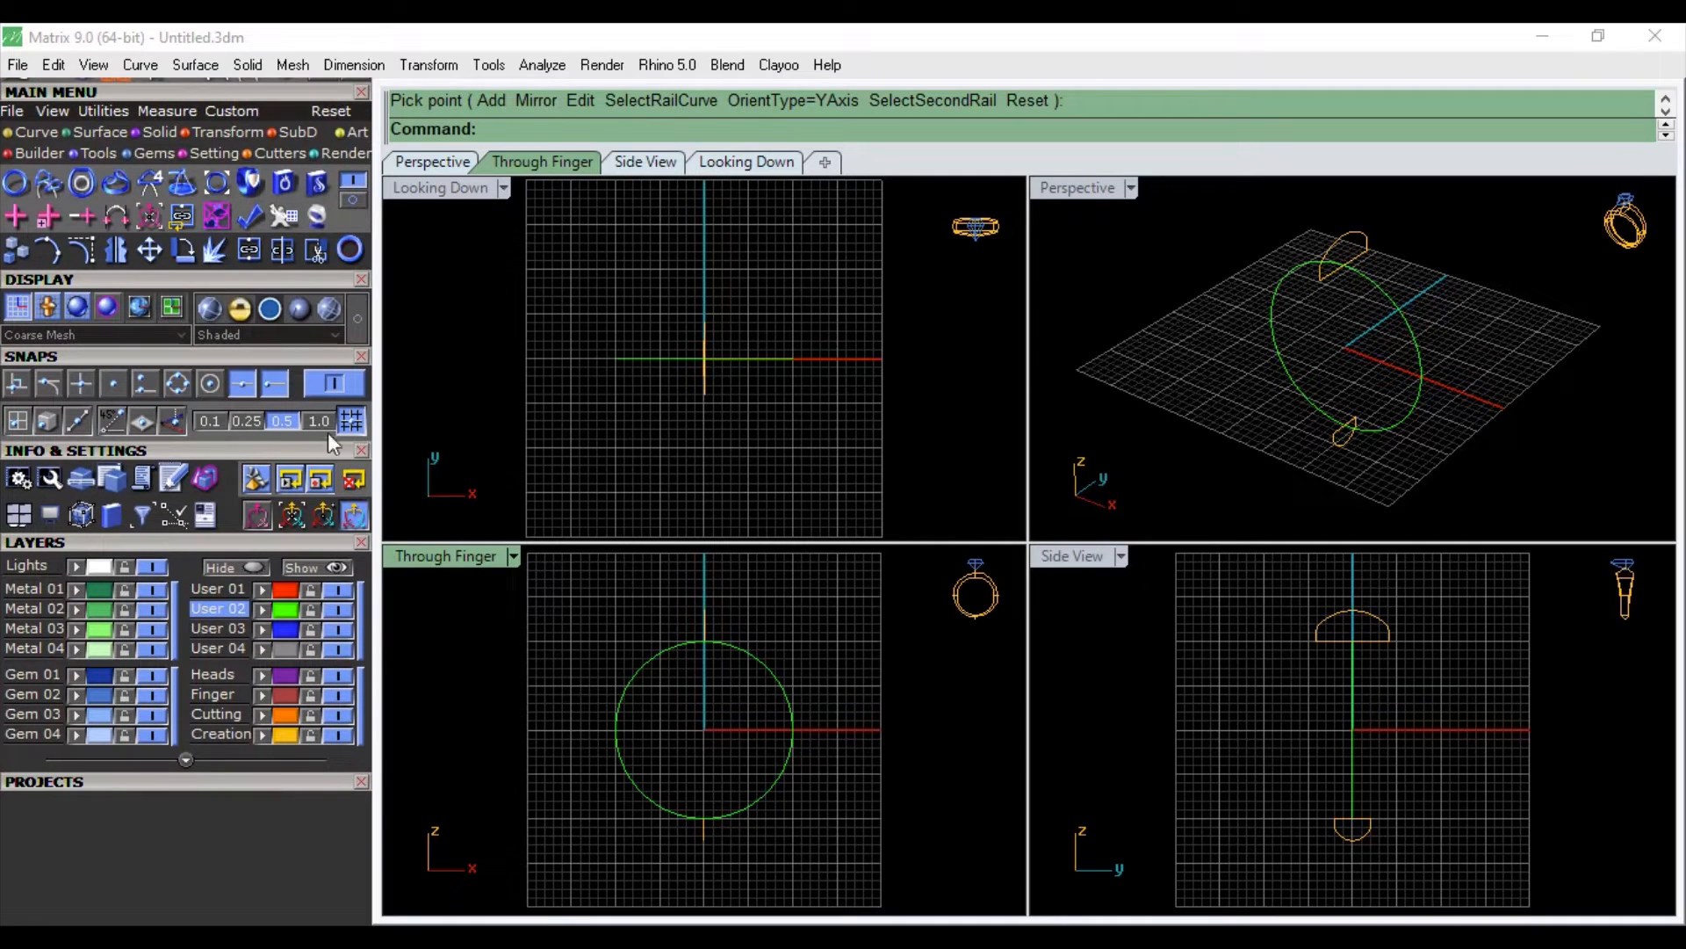
click(1378, 286)
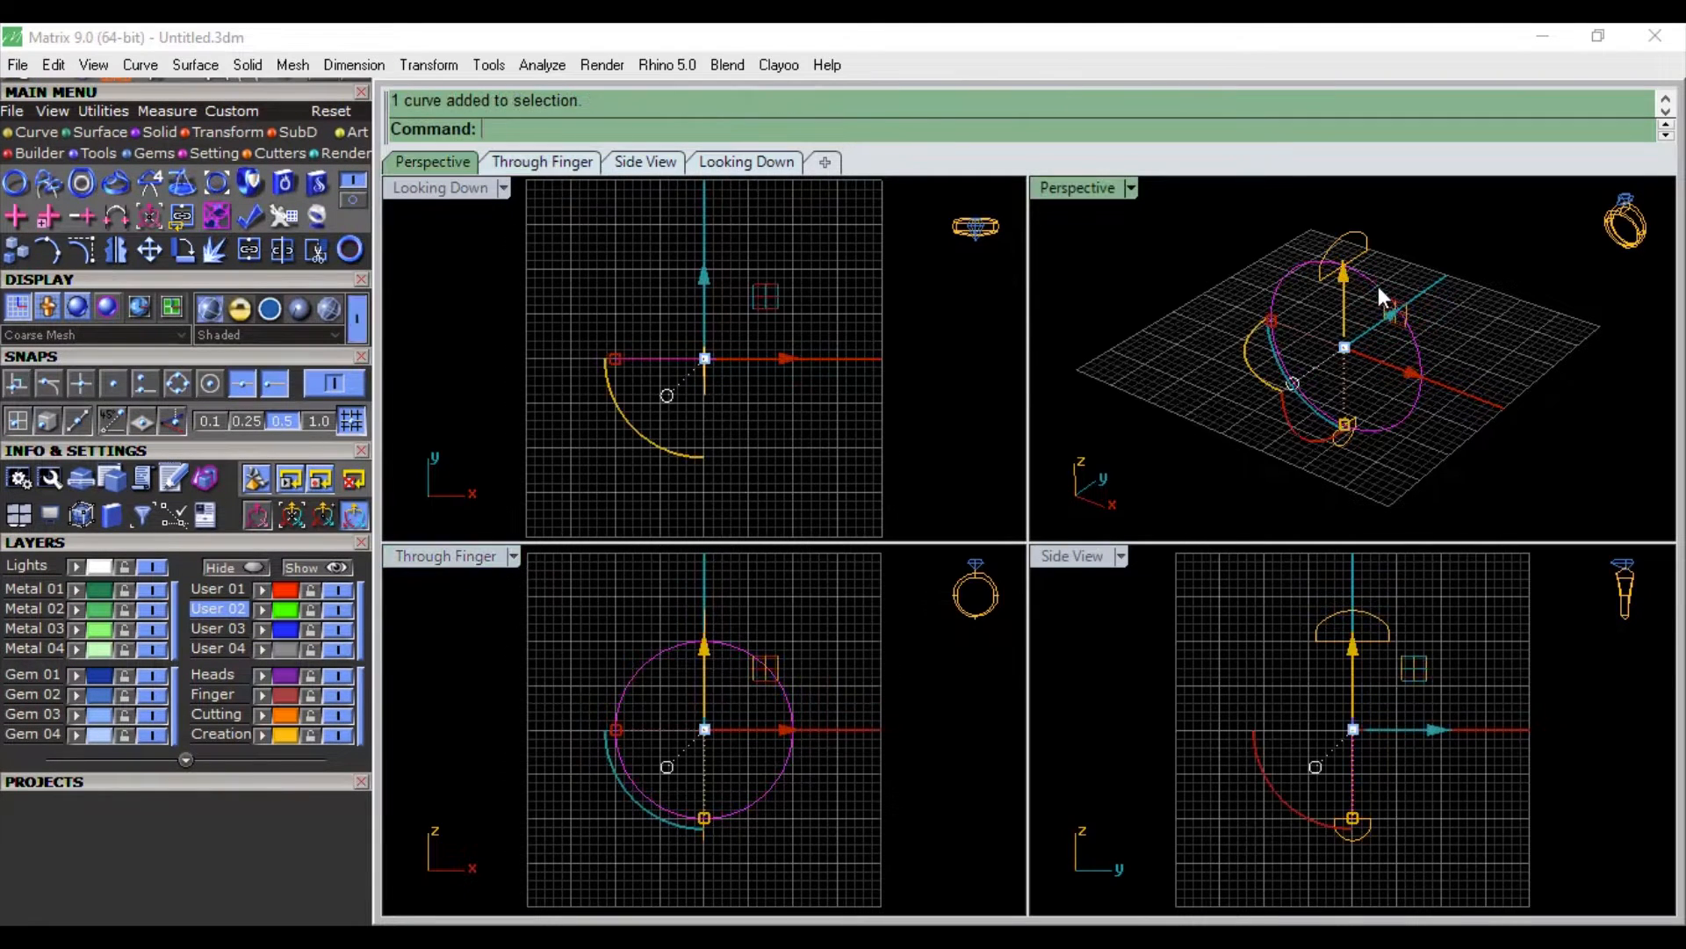
click(99, 132)
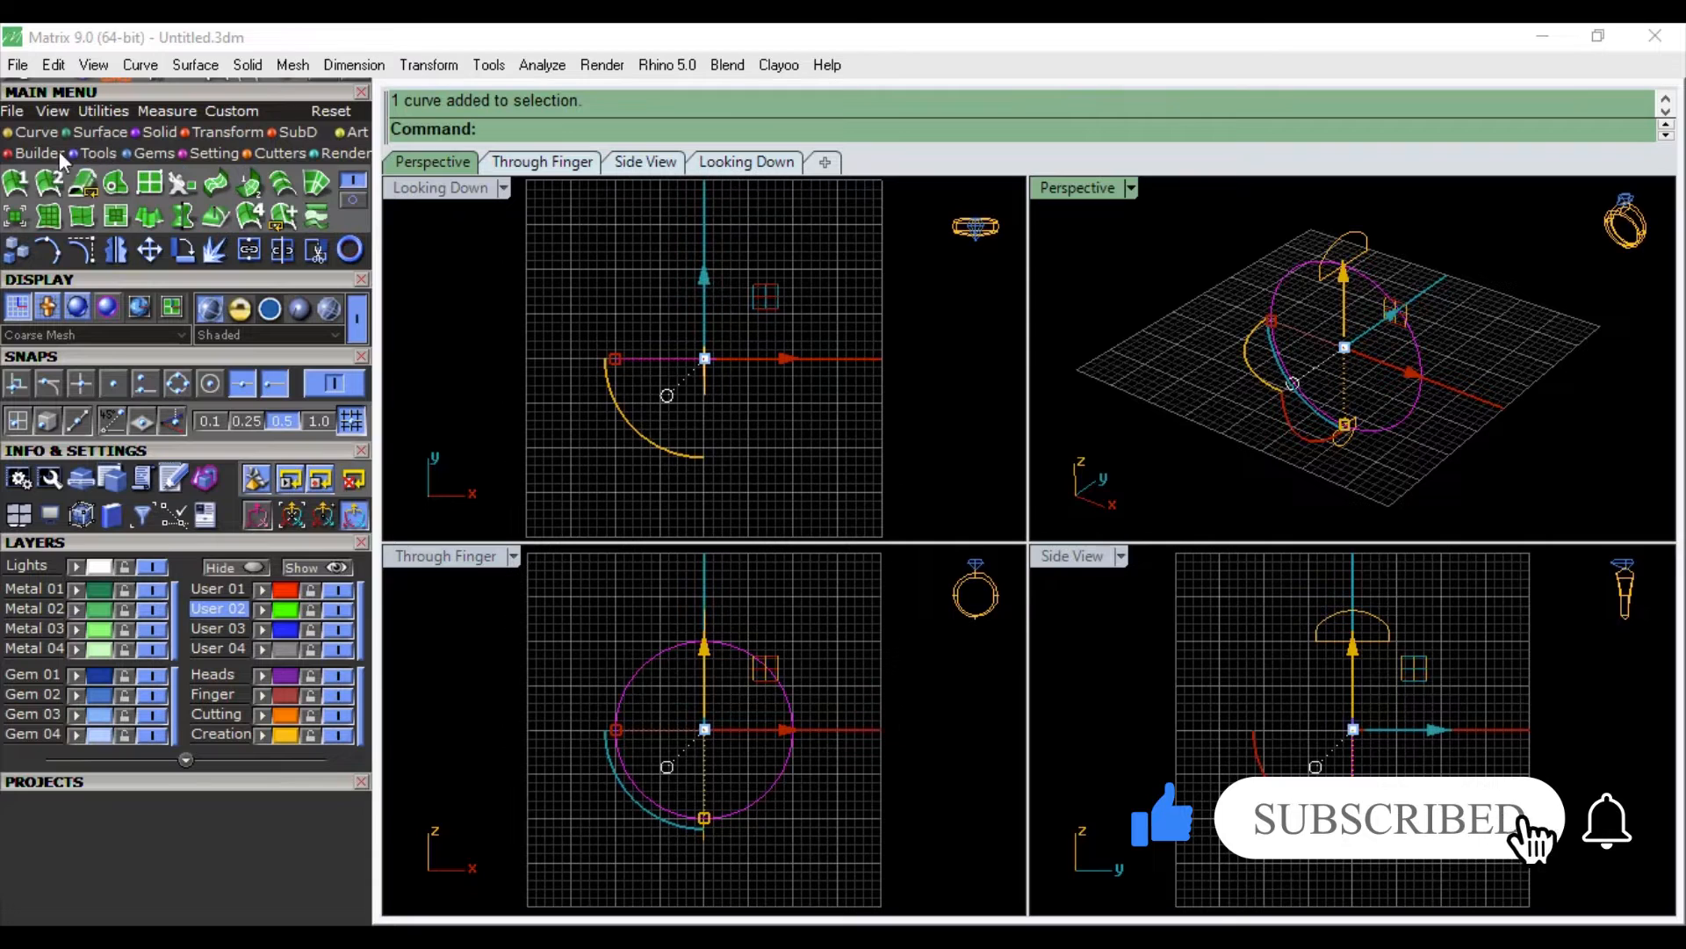
click(21, 182)
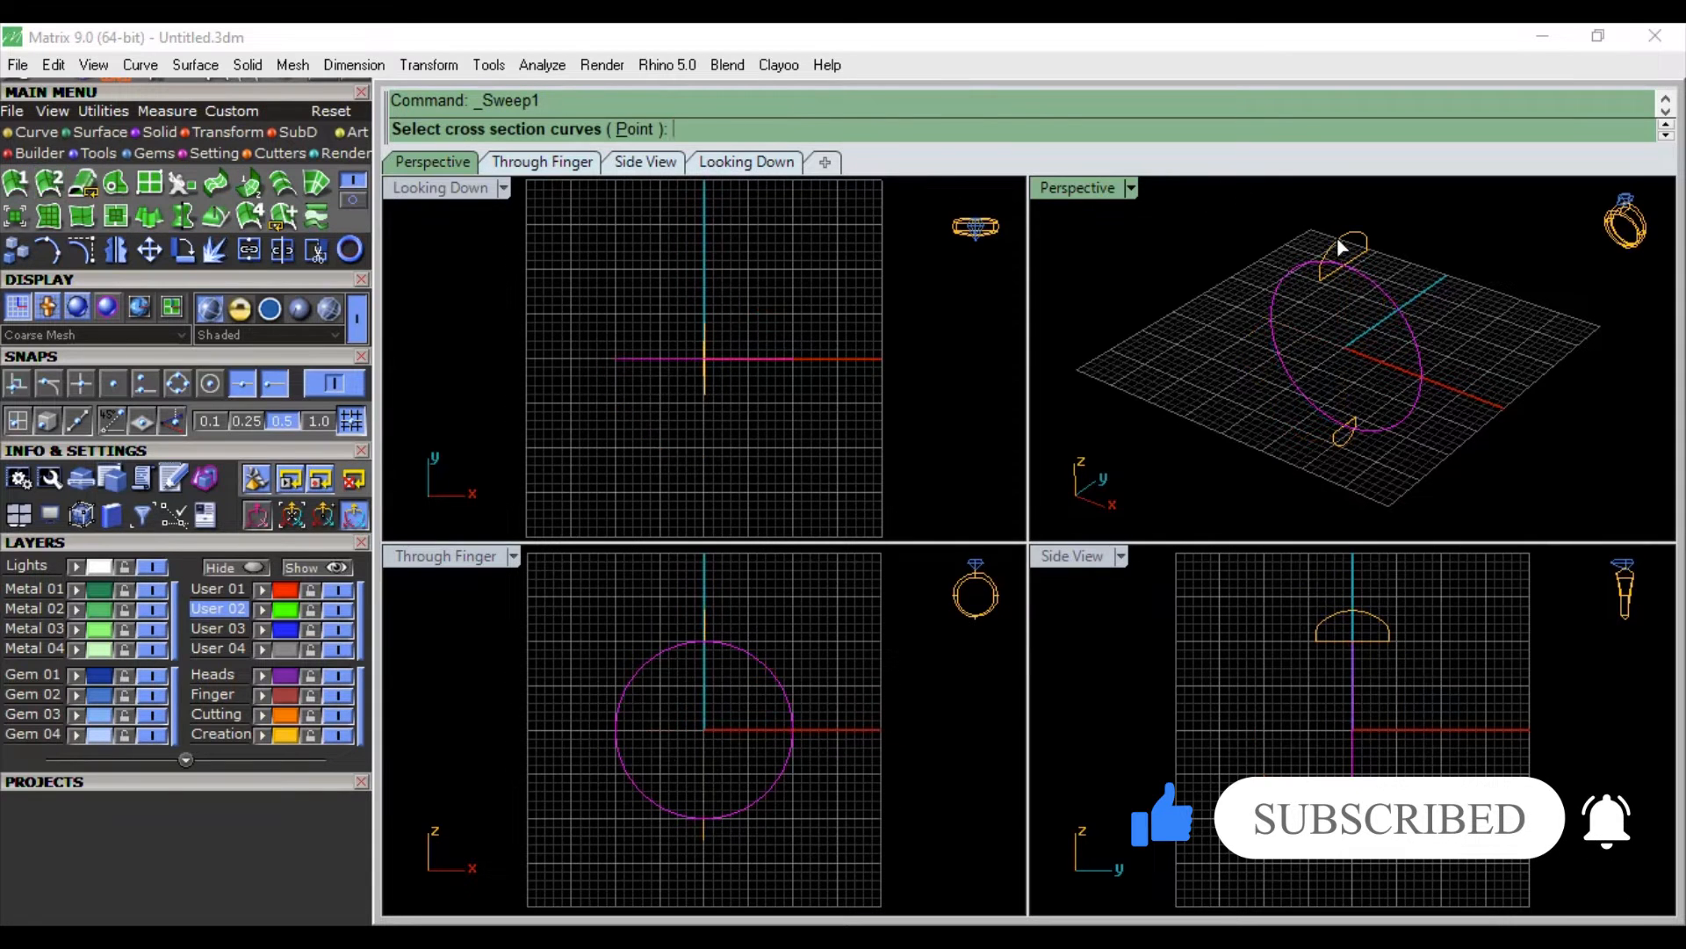
key(Return)
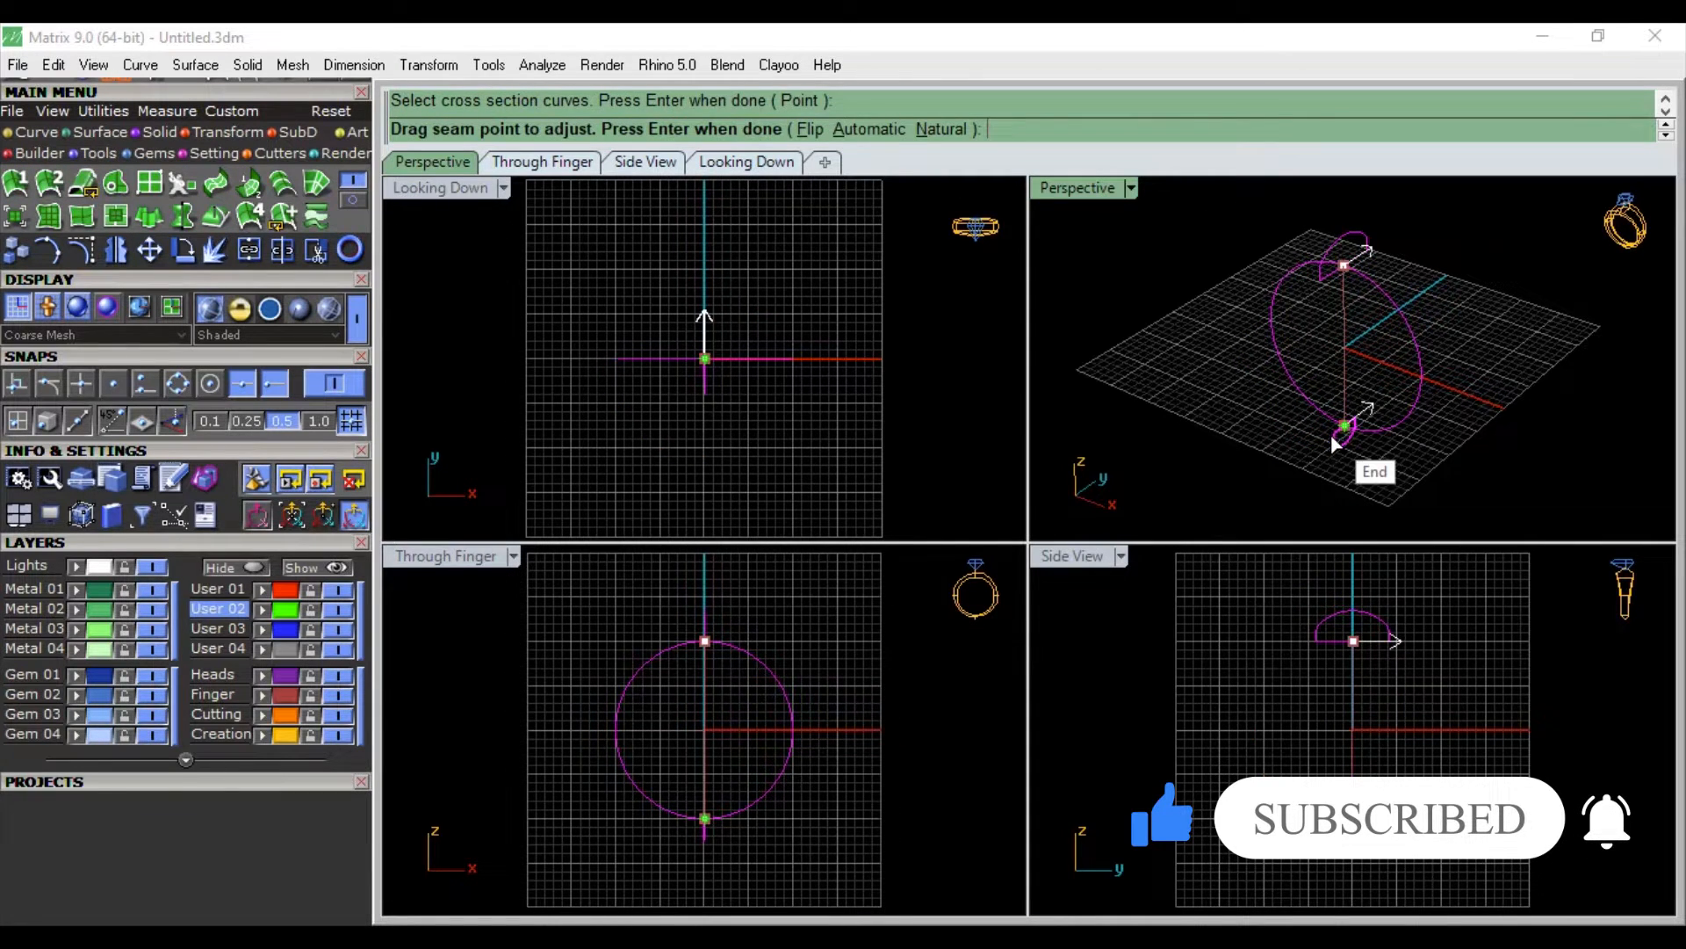
key(Return)
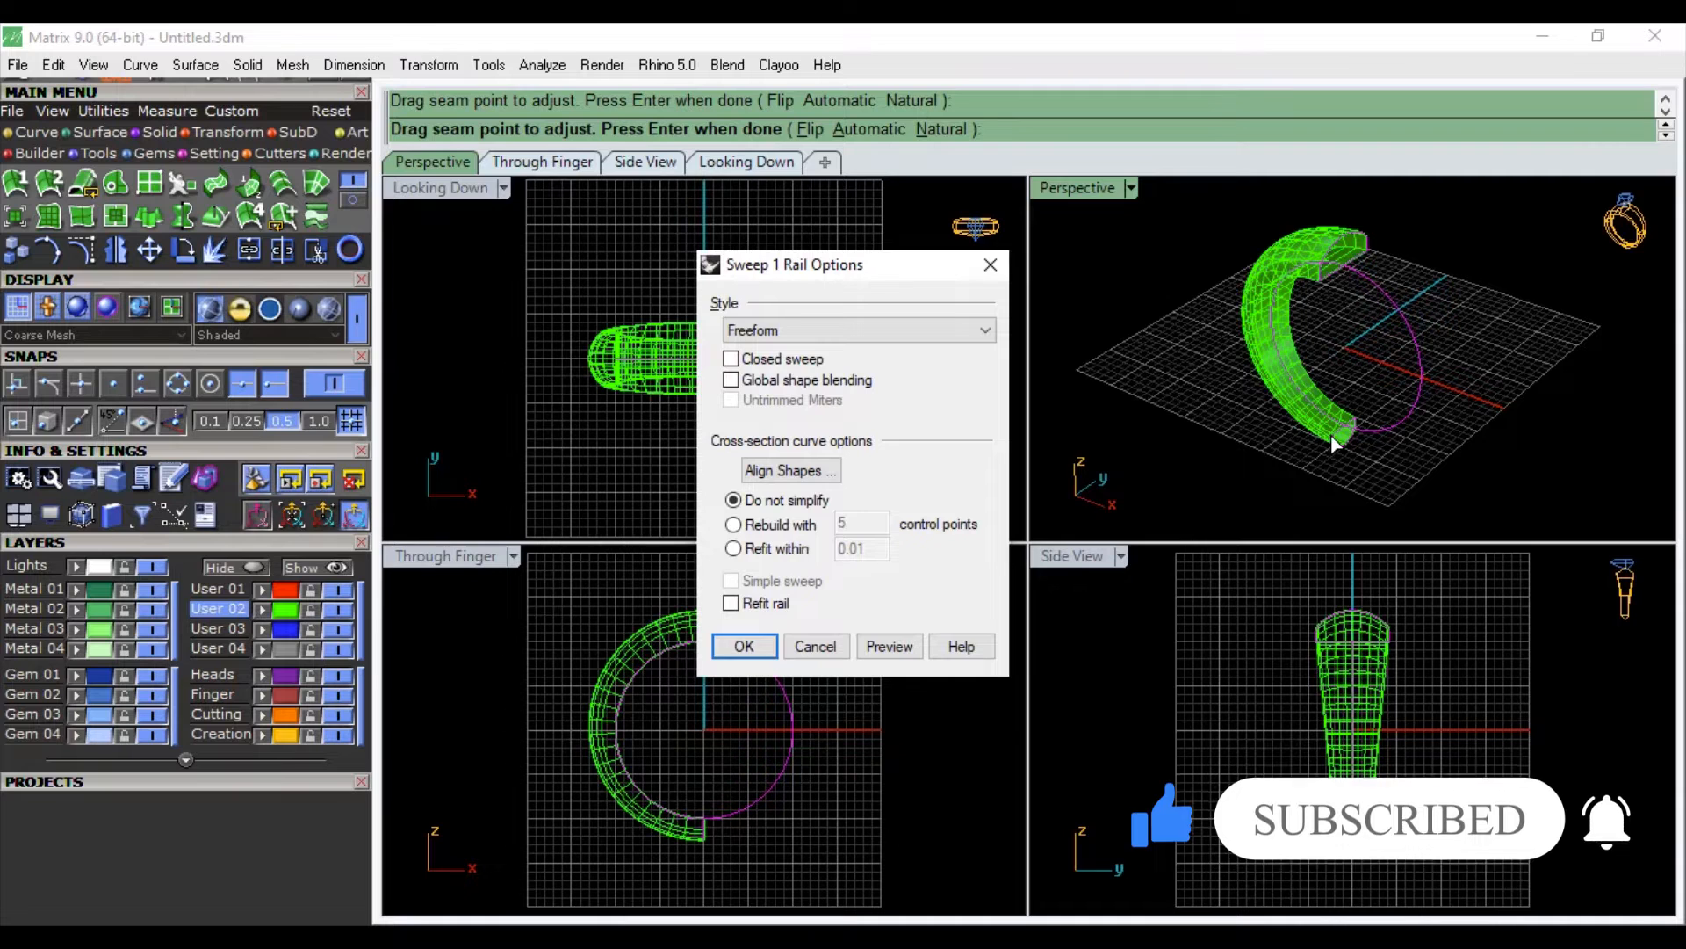
click(739, 649)
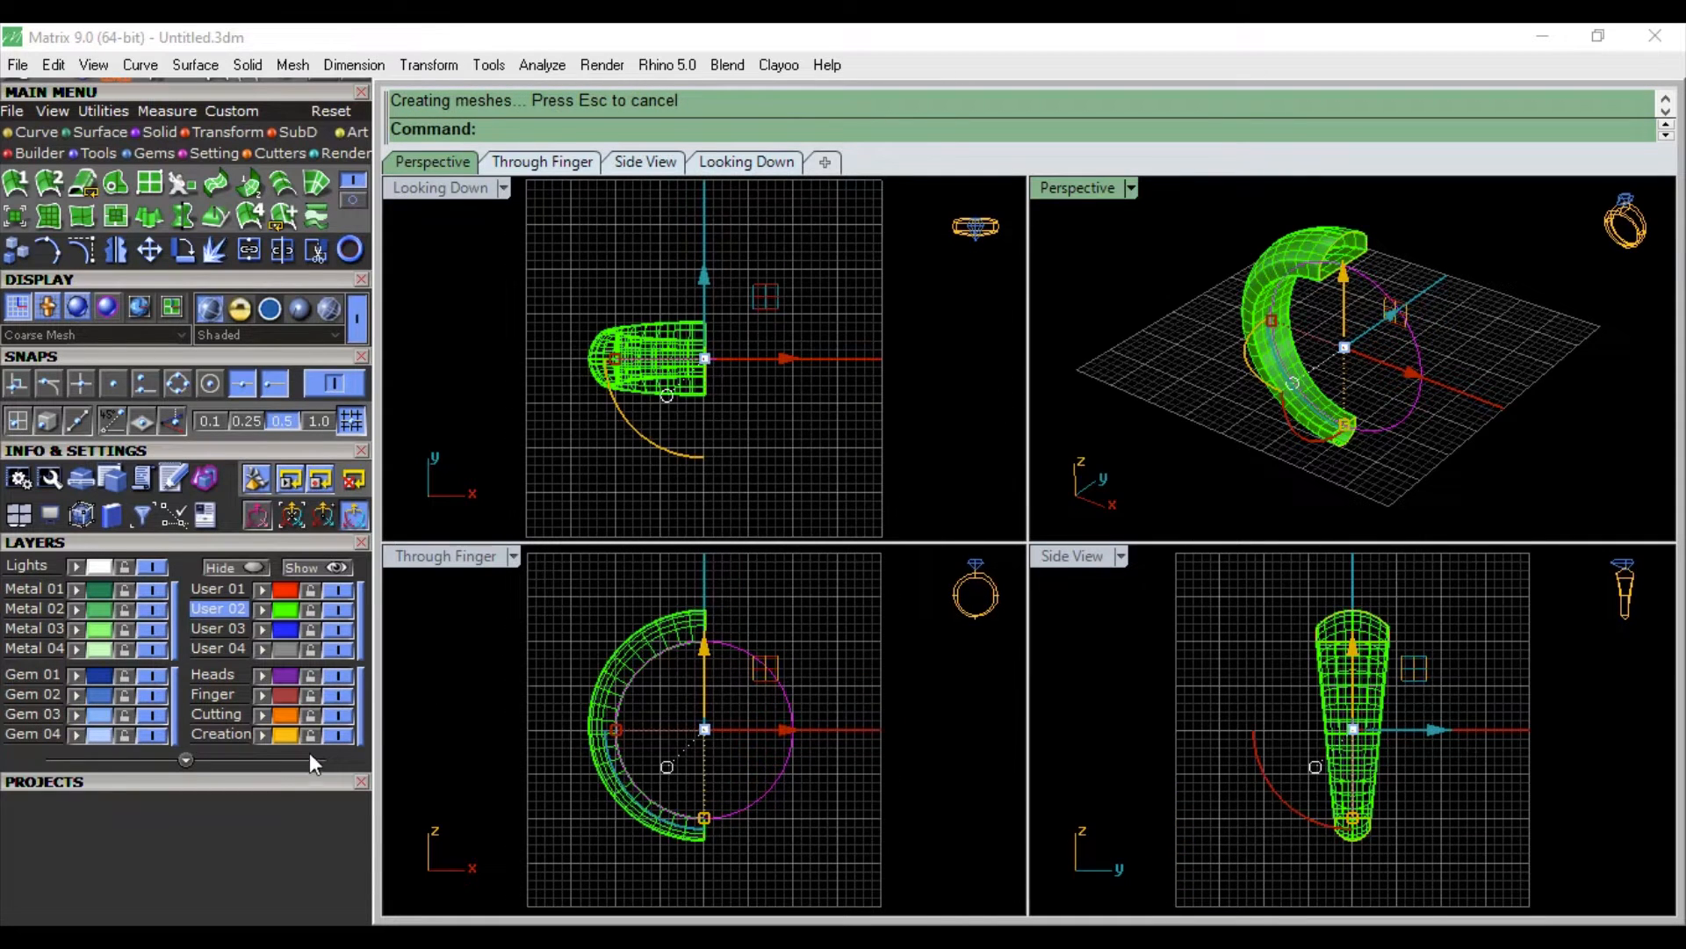
Step: Turn off the Creation layer and explode the swept half shank into separate surfaces
click(1288, 254)
click(212, 253)
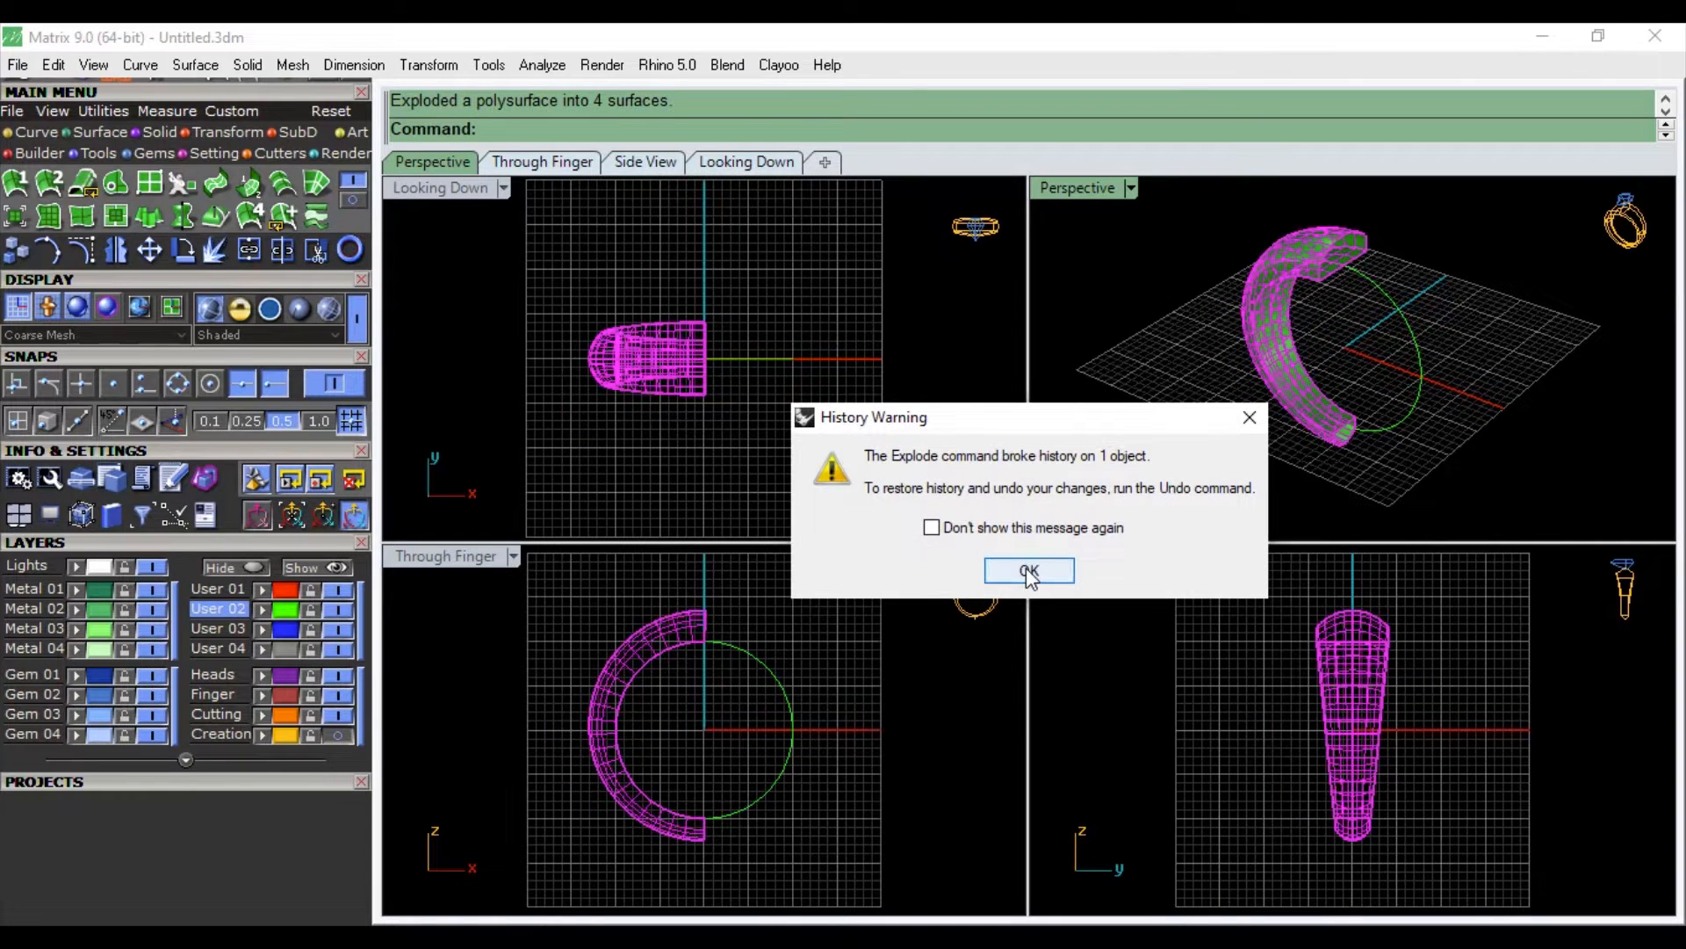
click(1030, 572)
click(1200, 262)
Step: Hide the half shank's inner surface and one lengthwise half of its outer surface
scroll(1331, 271, up, 1)
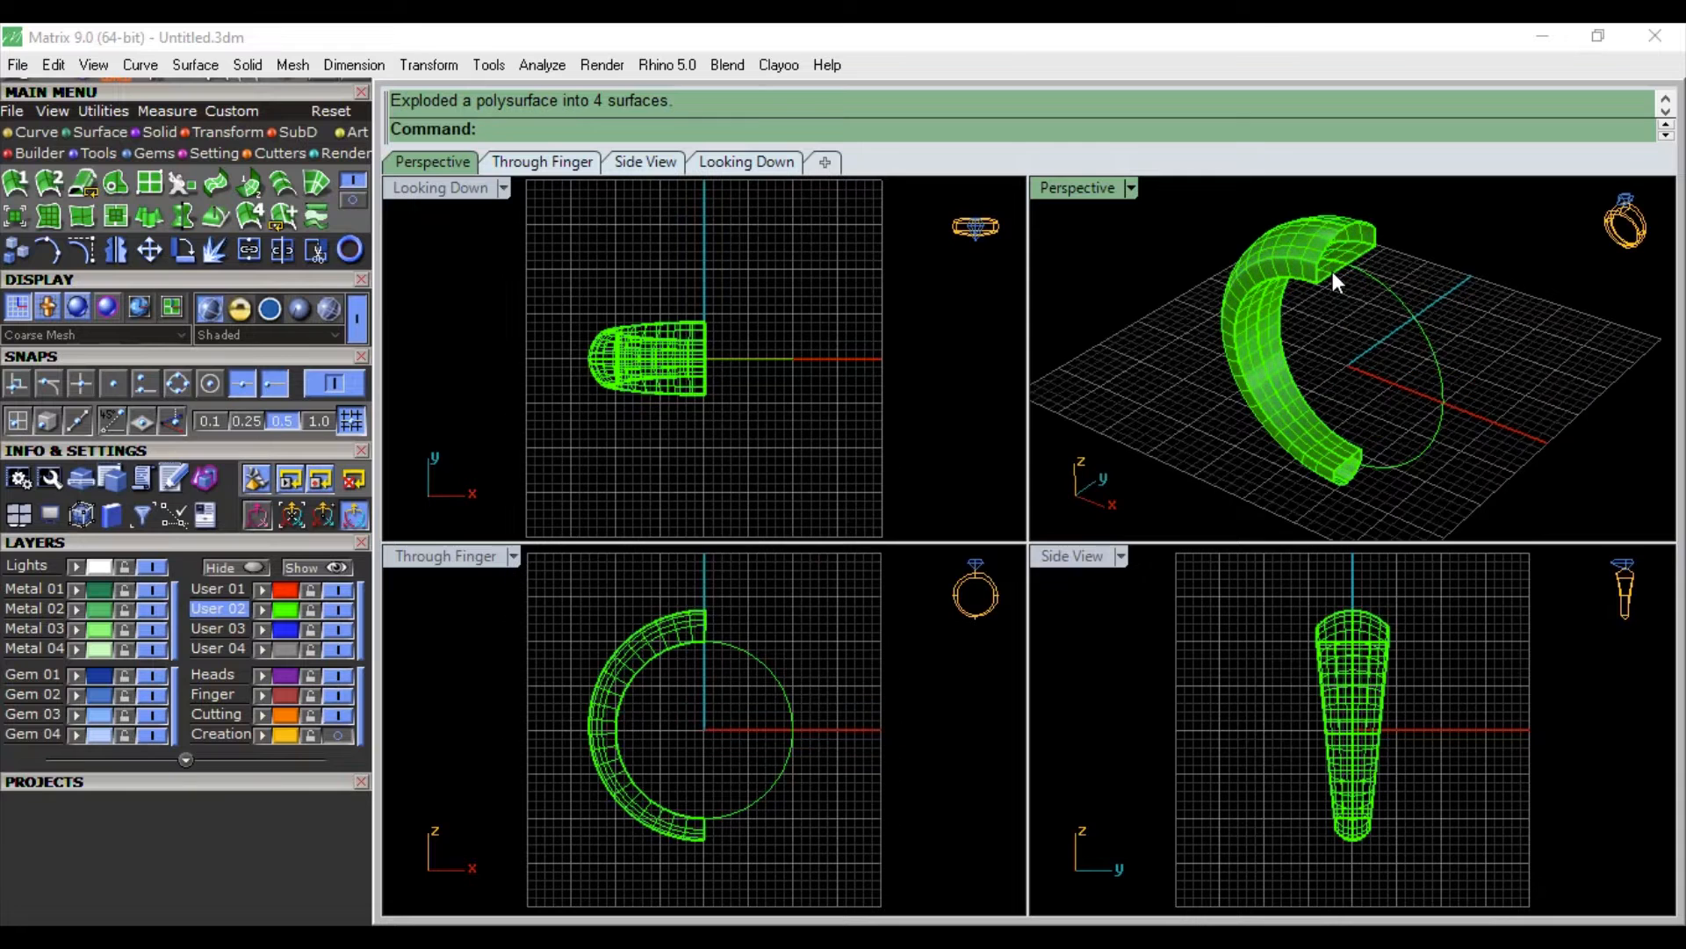
click(1295, 249)
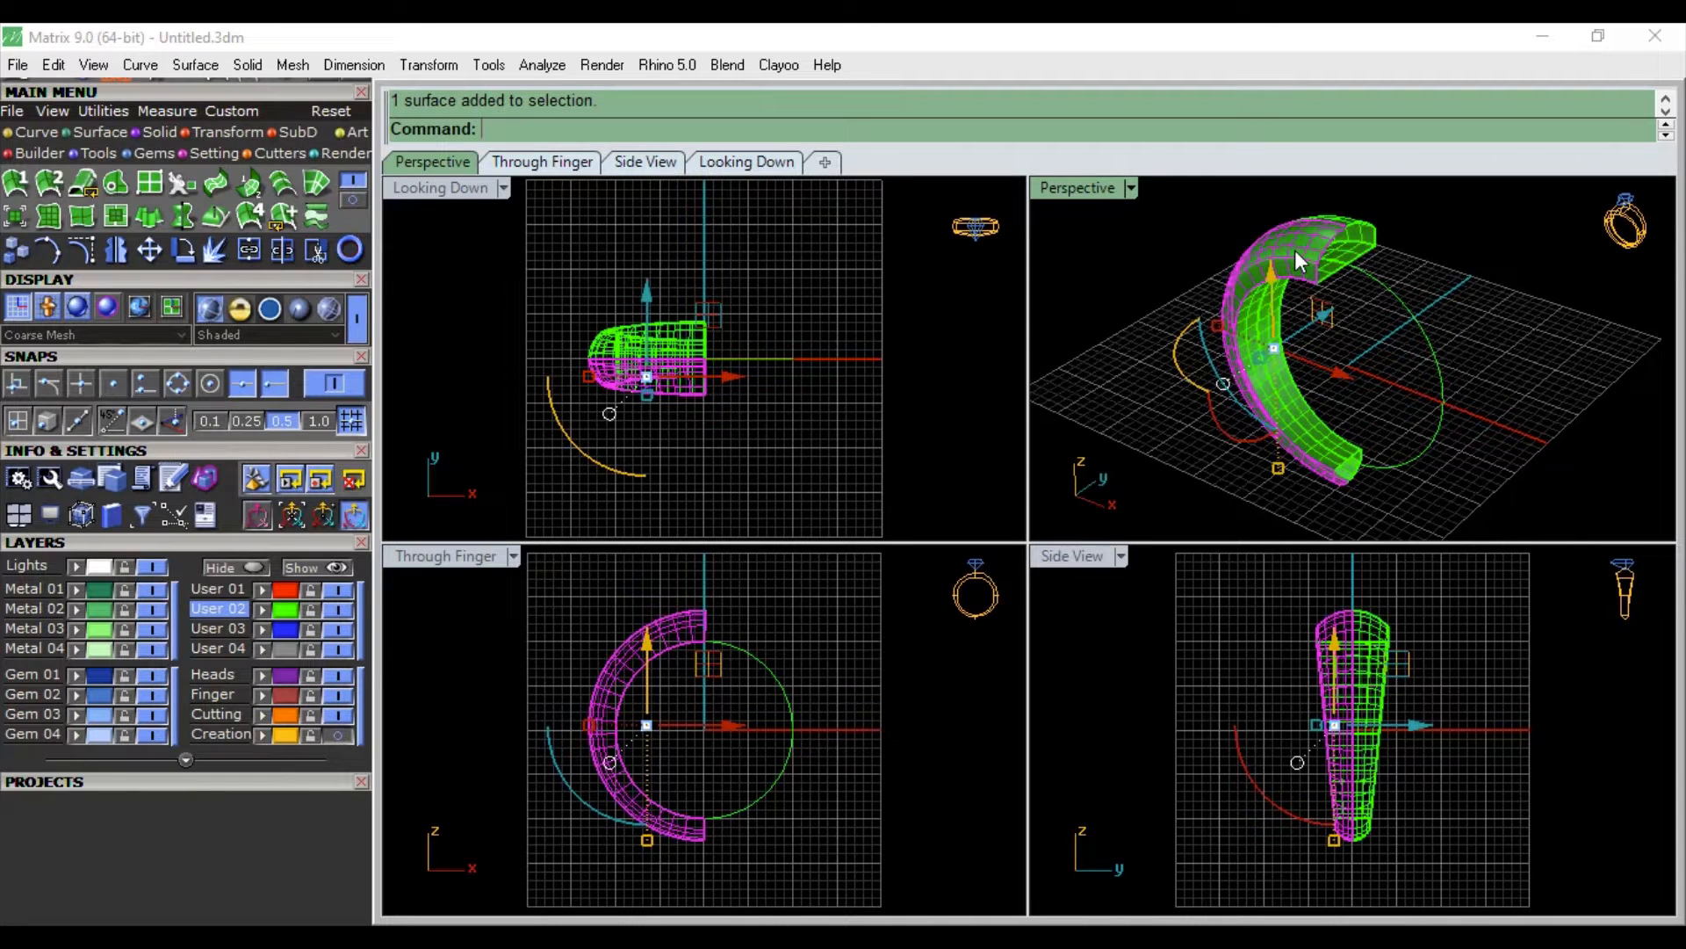
shift+click(1346, 254)
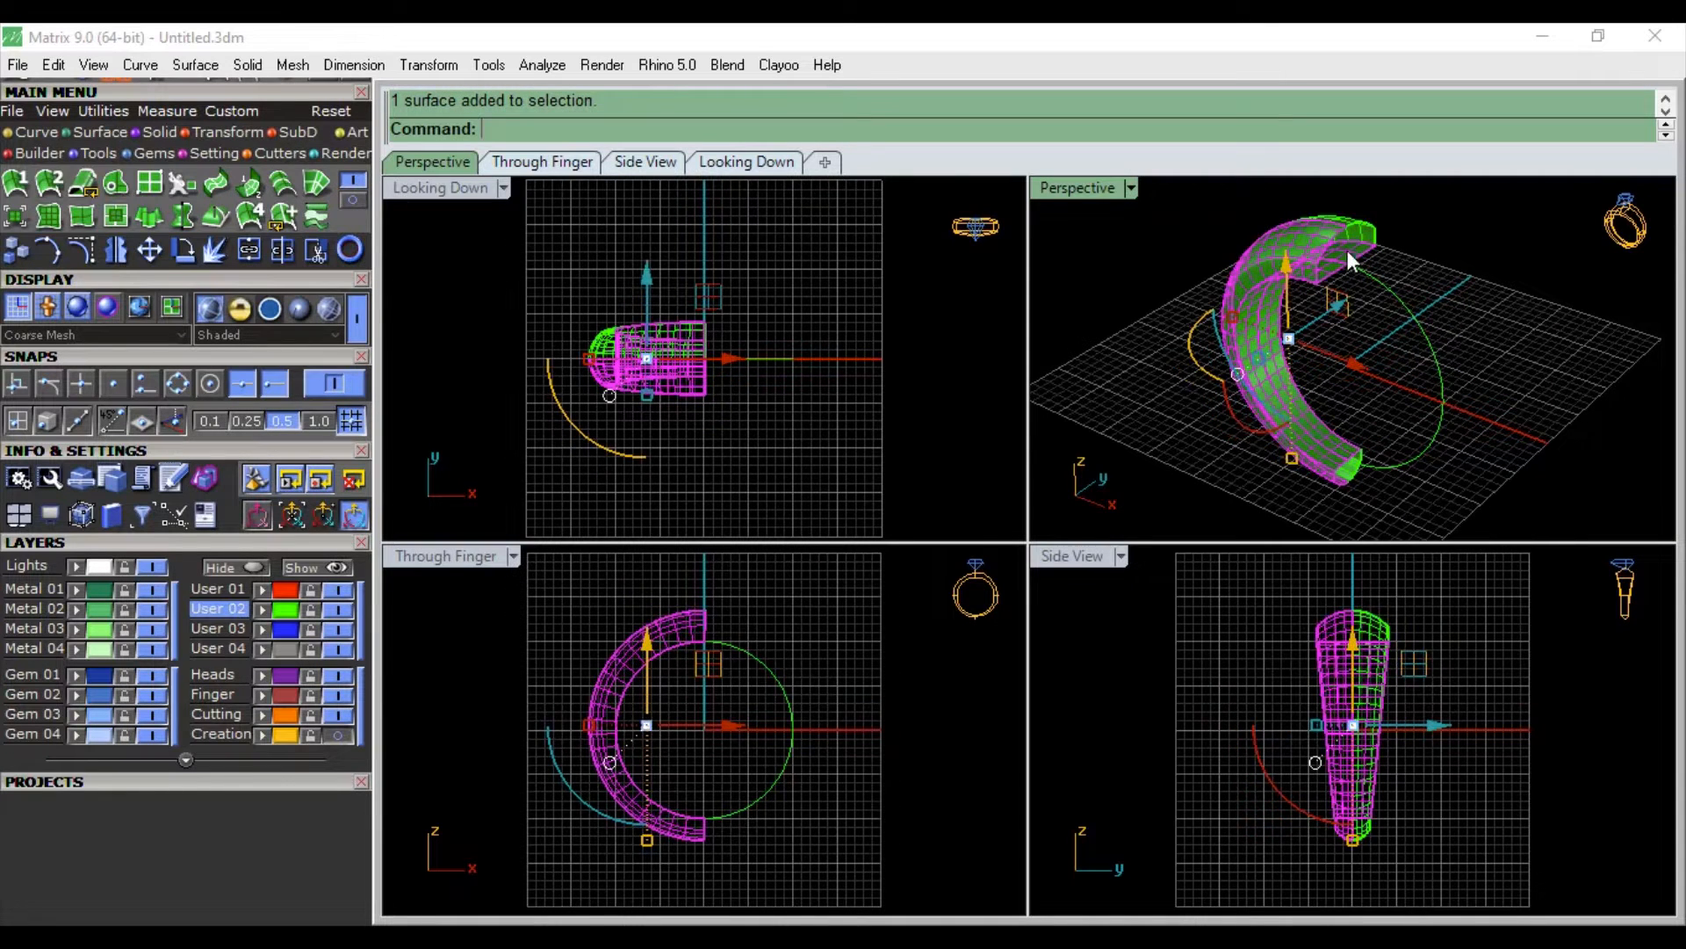
click(229, 571)
Step: With User 03 as the current layer, extract a lengthwise isocurve in the U direction from the remaining outer surface
right_drag(1496, 405, 1213, 375)
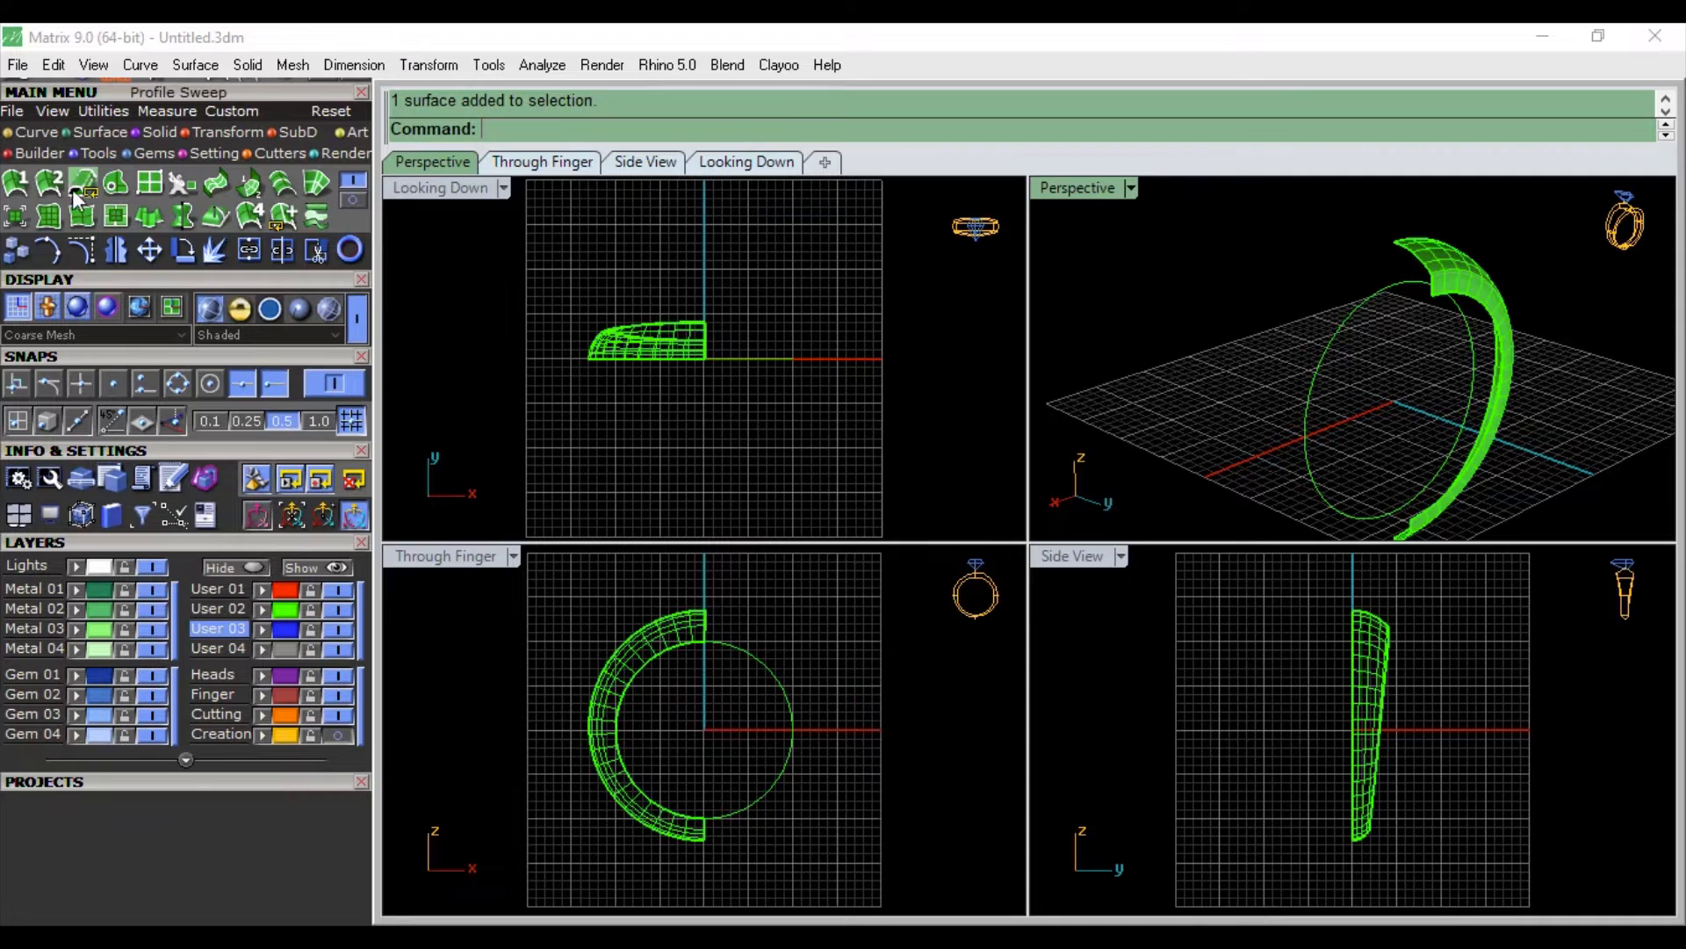
click(44, 133)
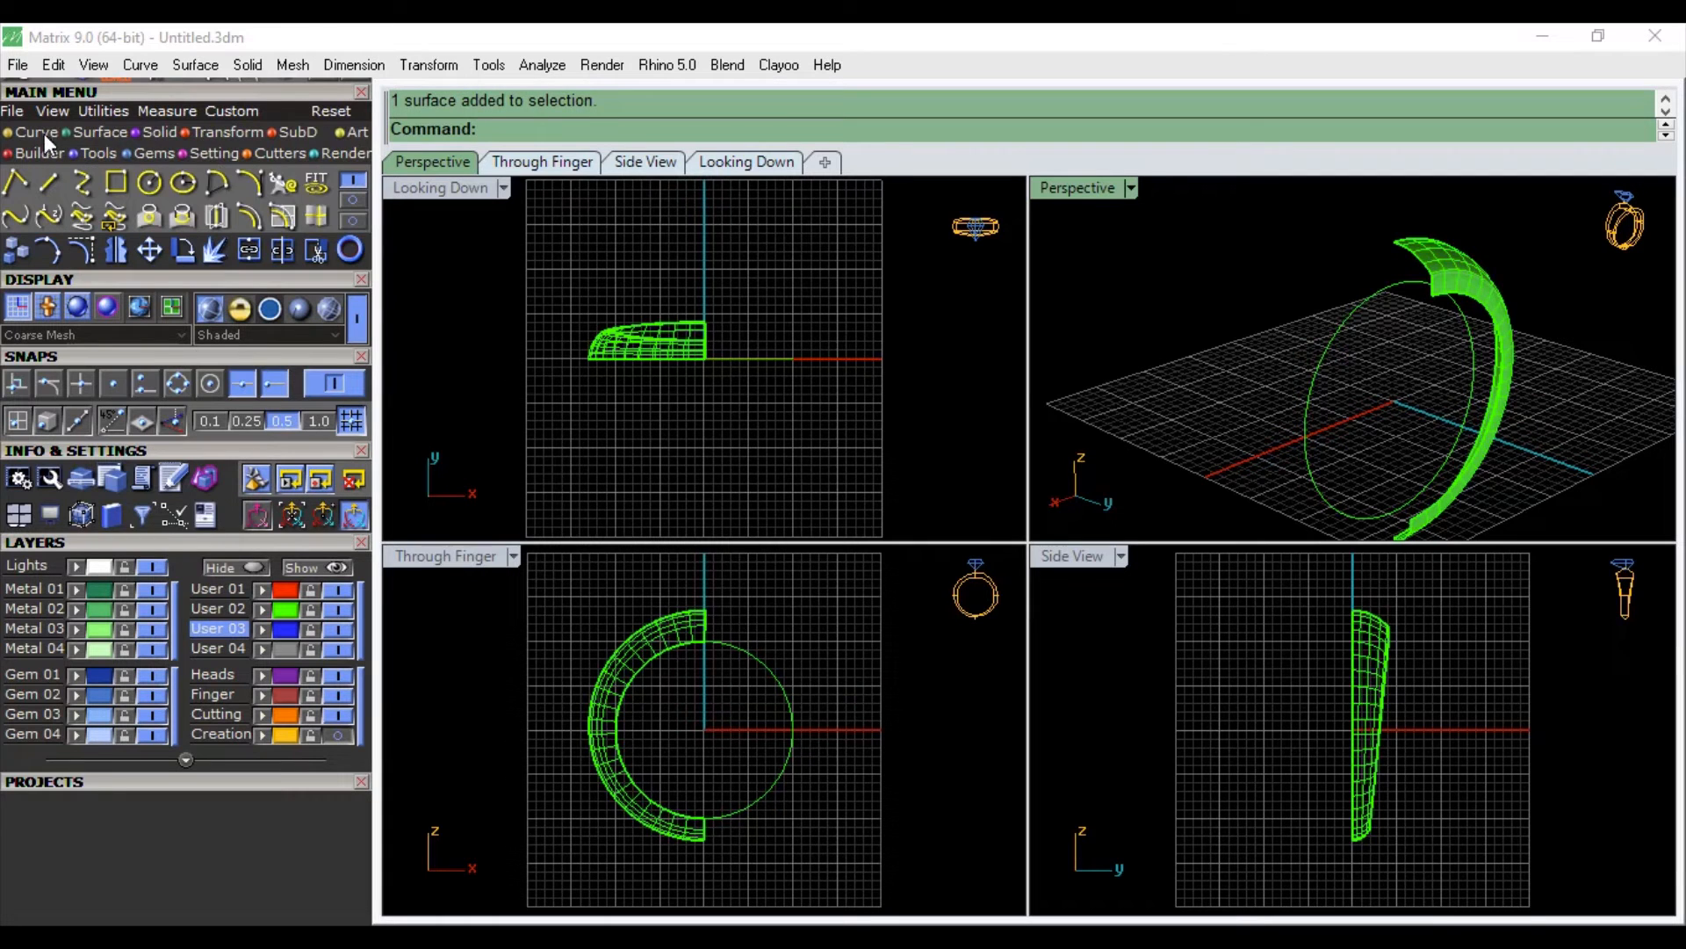
click(326, 215)
click(1451, 275)
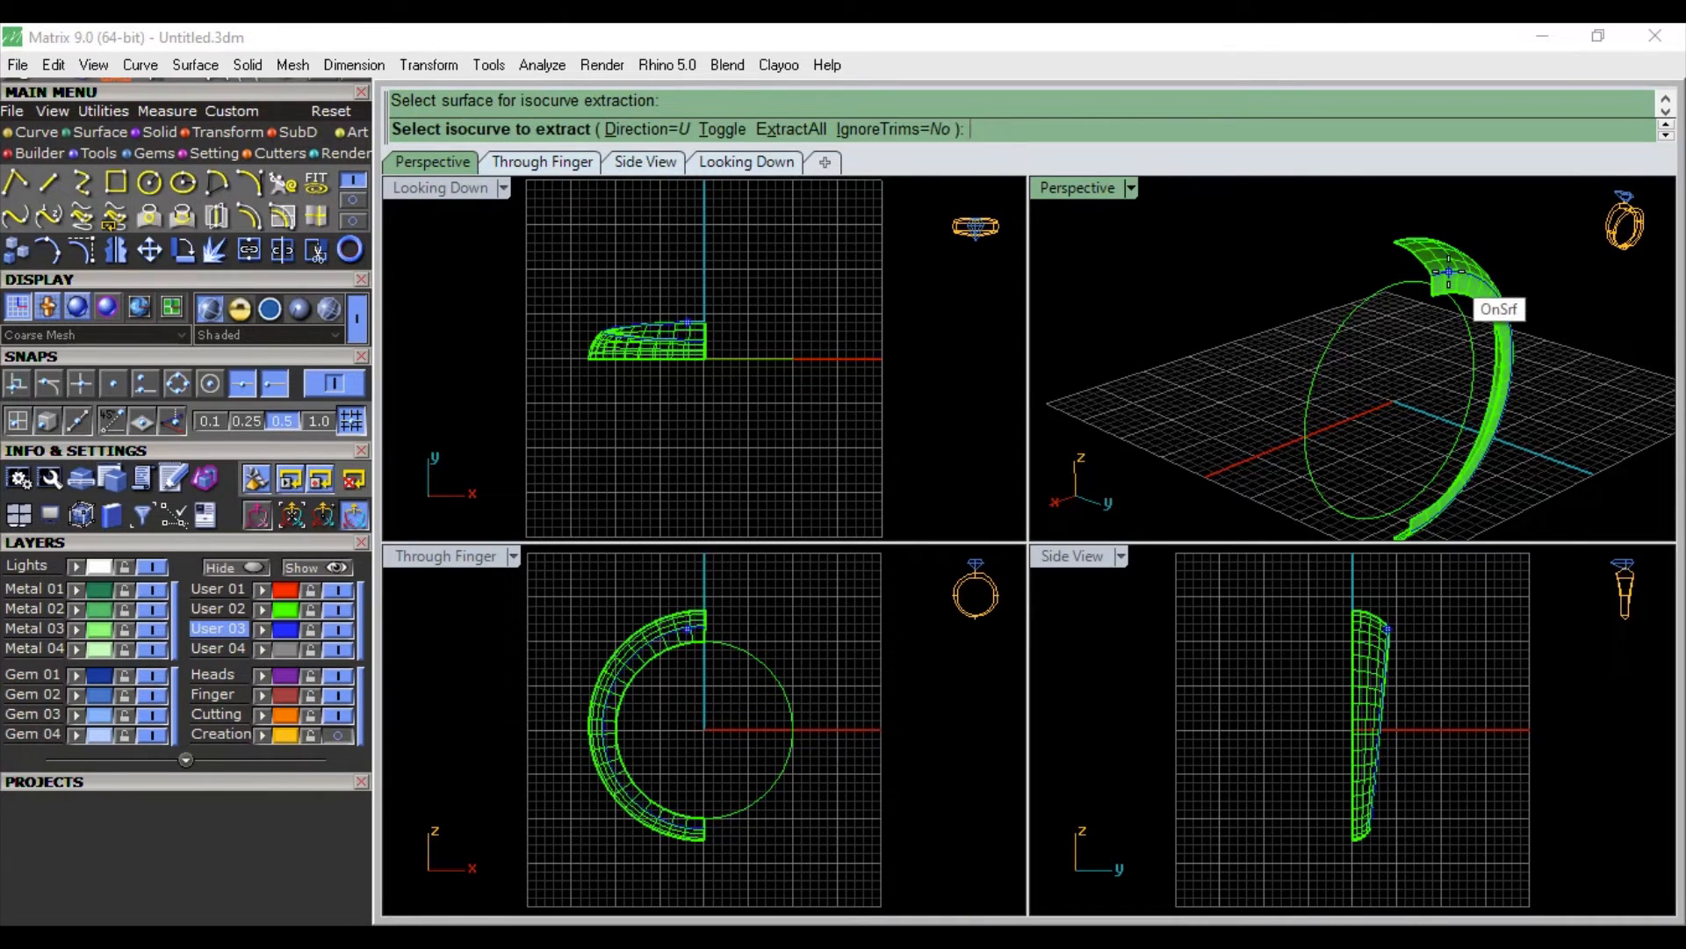
click(1450, 268)
key(Return)
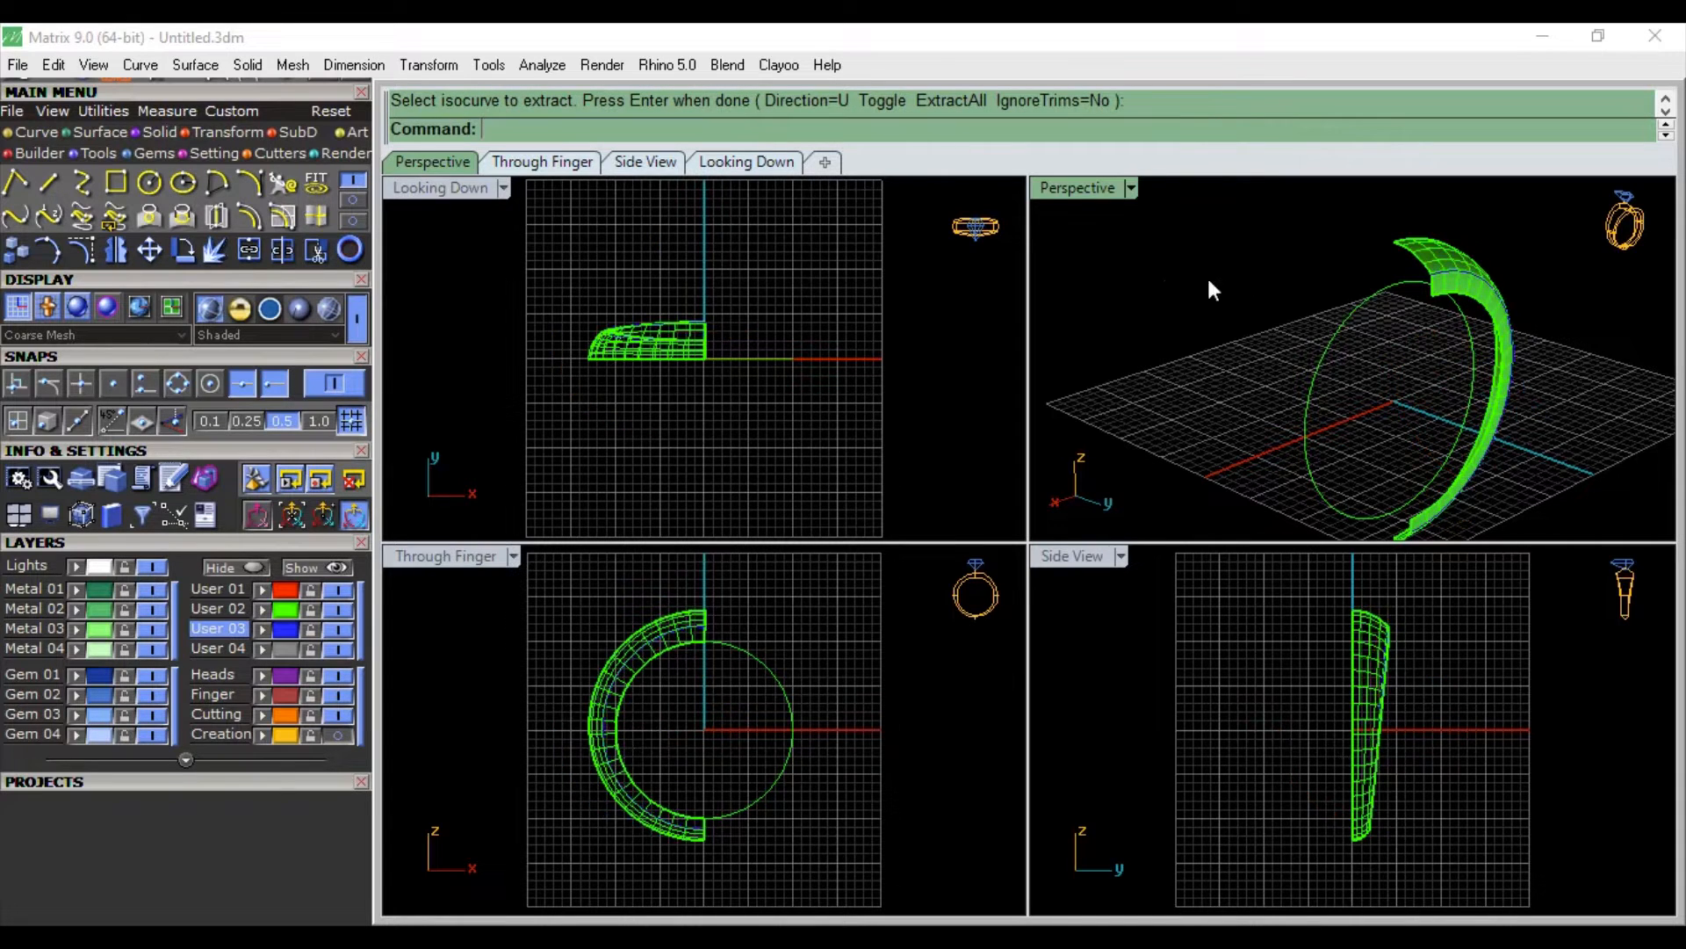
Step: Split the shank's outer surface along the extracted isocurve and move the resulting lower side strip to the User 03 layer
click(269, 248)
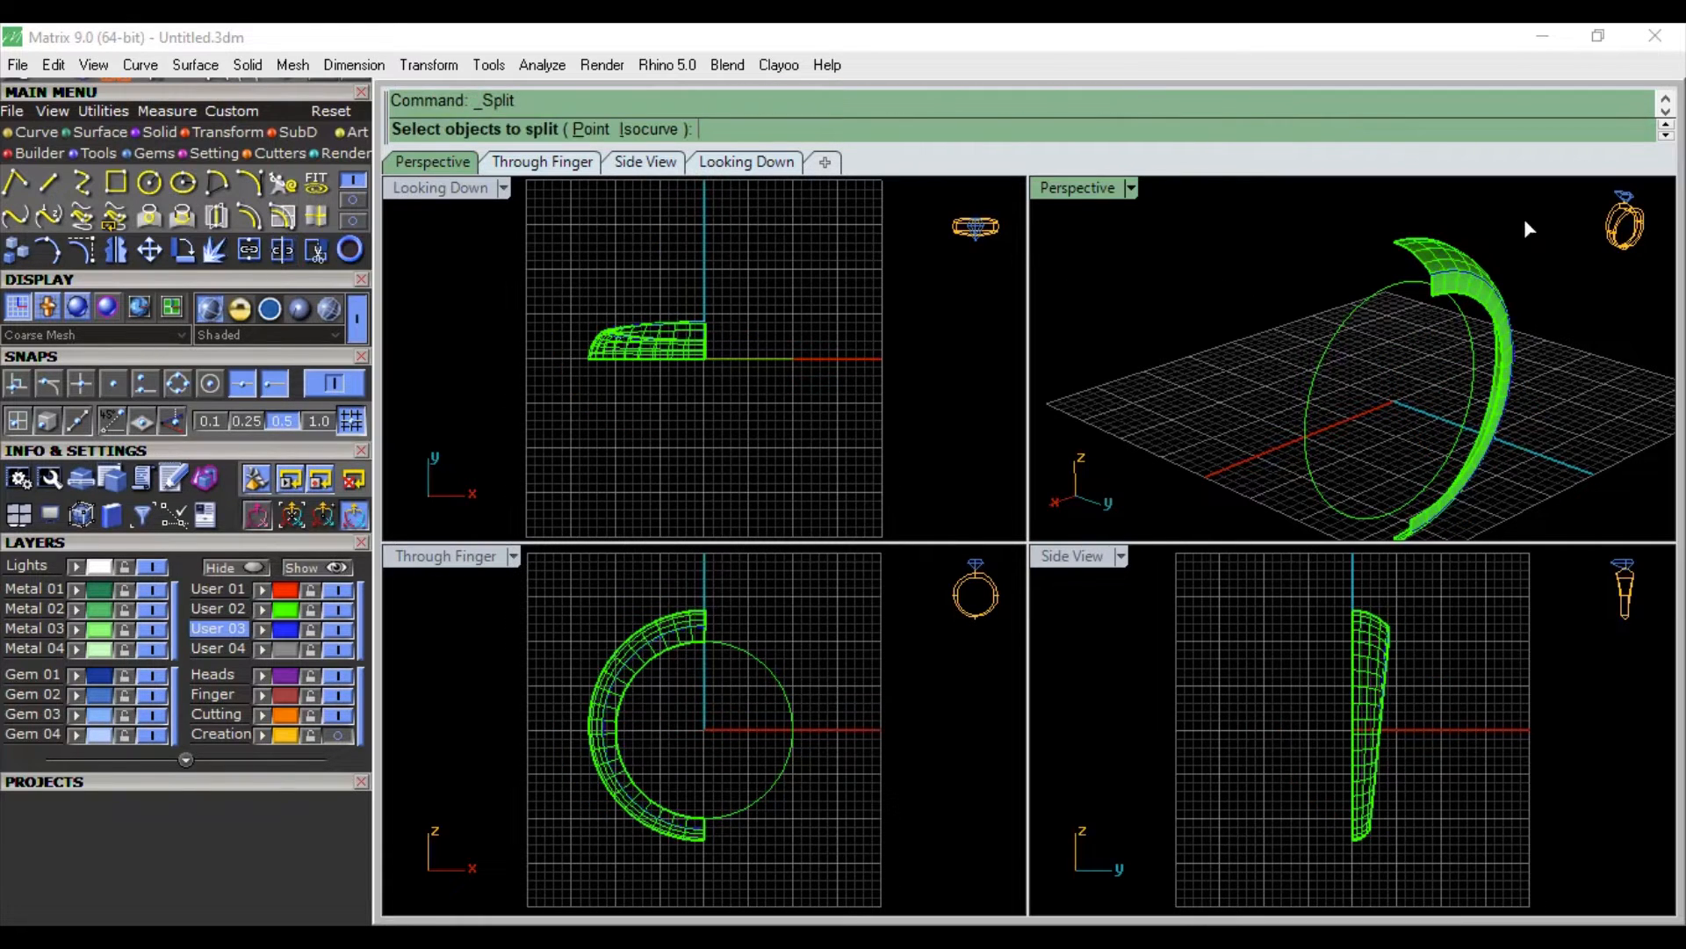
click(1453, 261)
key(Return)
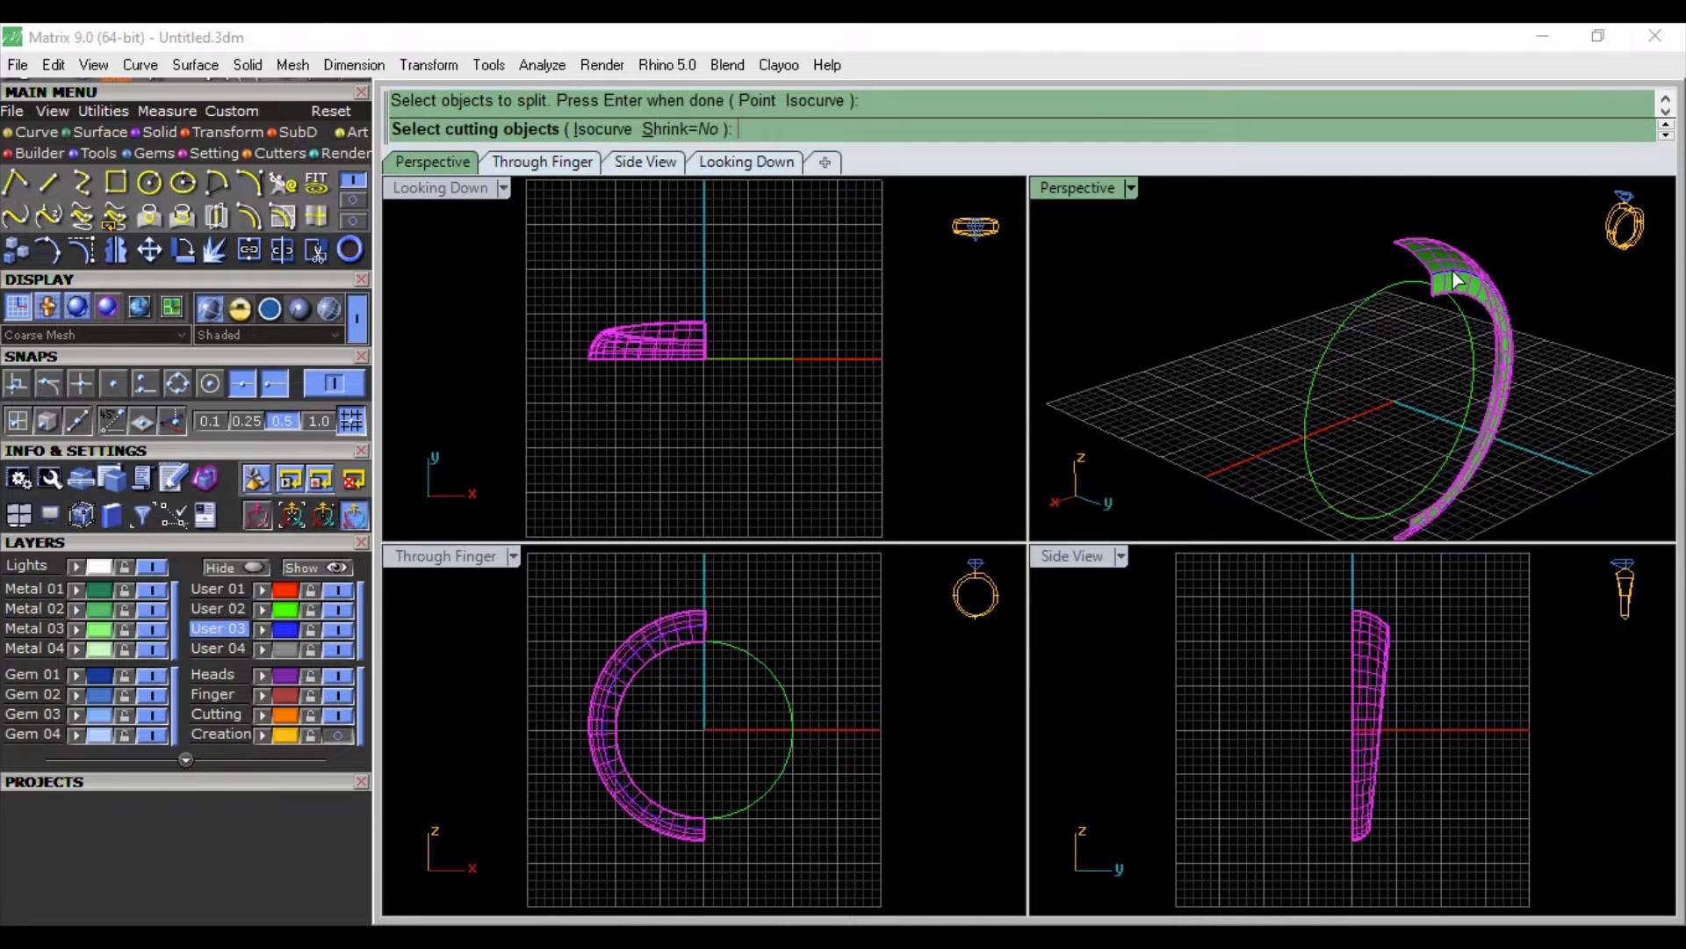
click(1453, 279)
key(Return)
click(1452, 281)
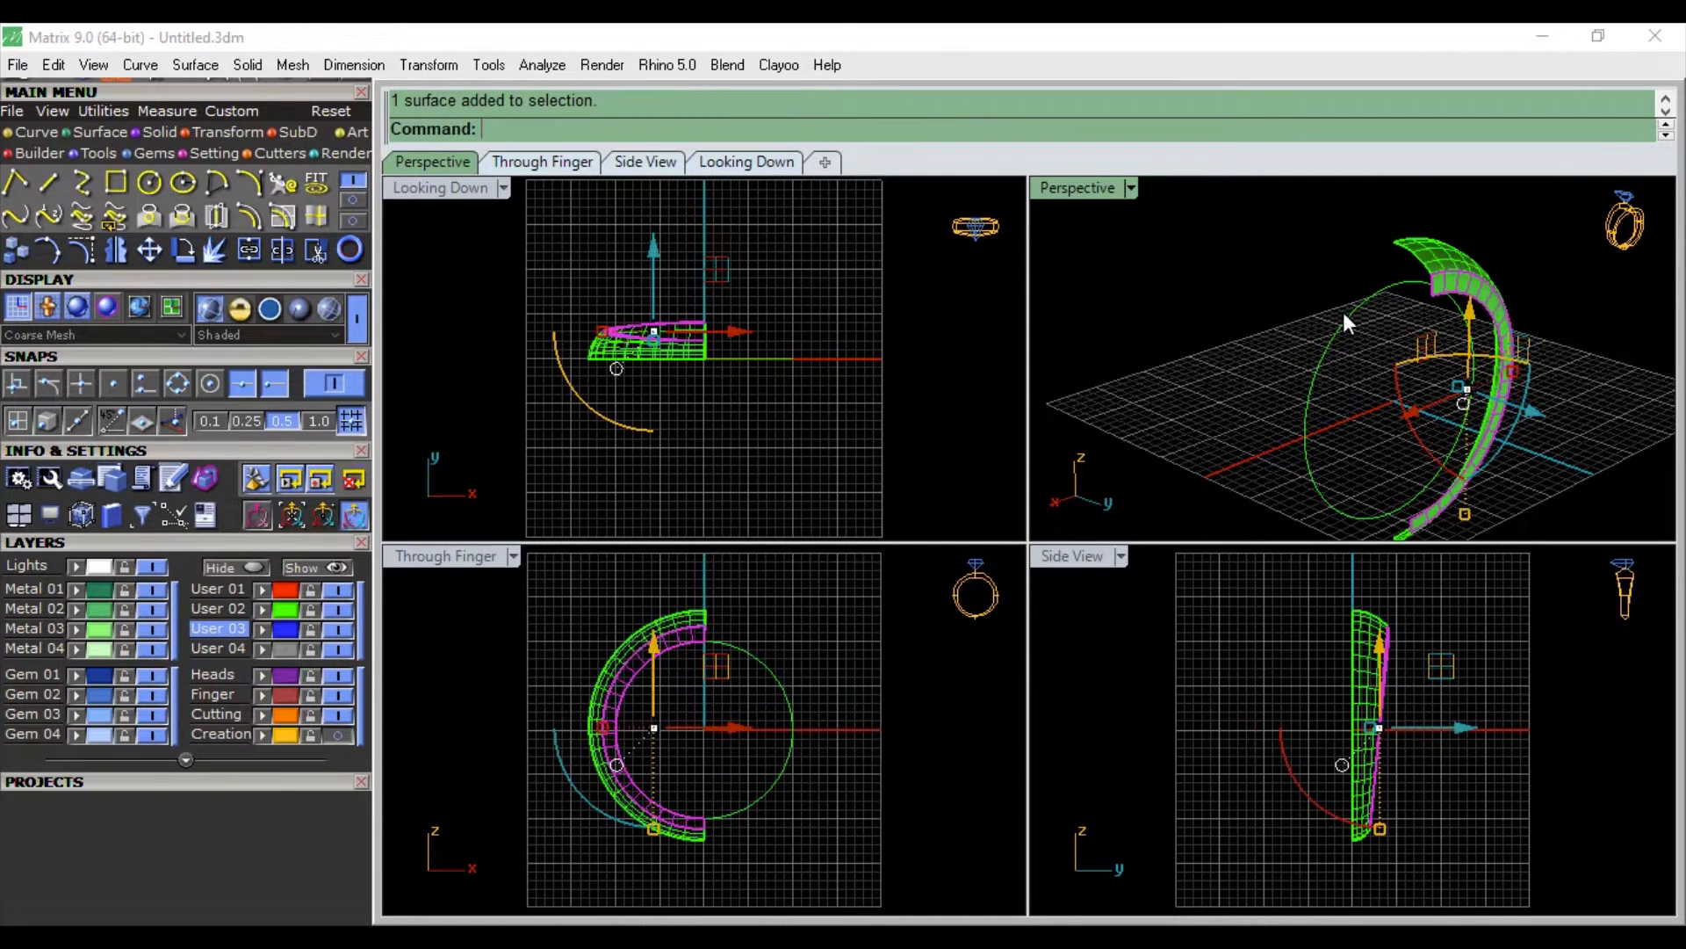
click(263, 628)
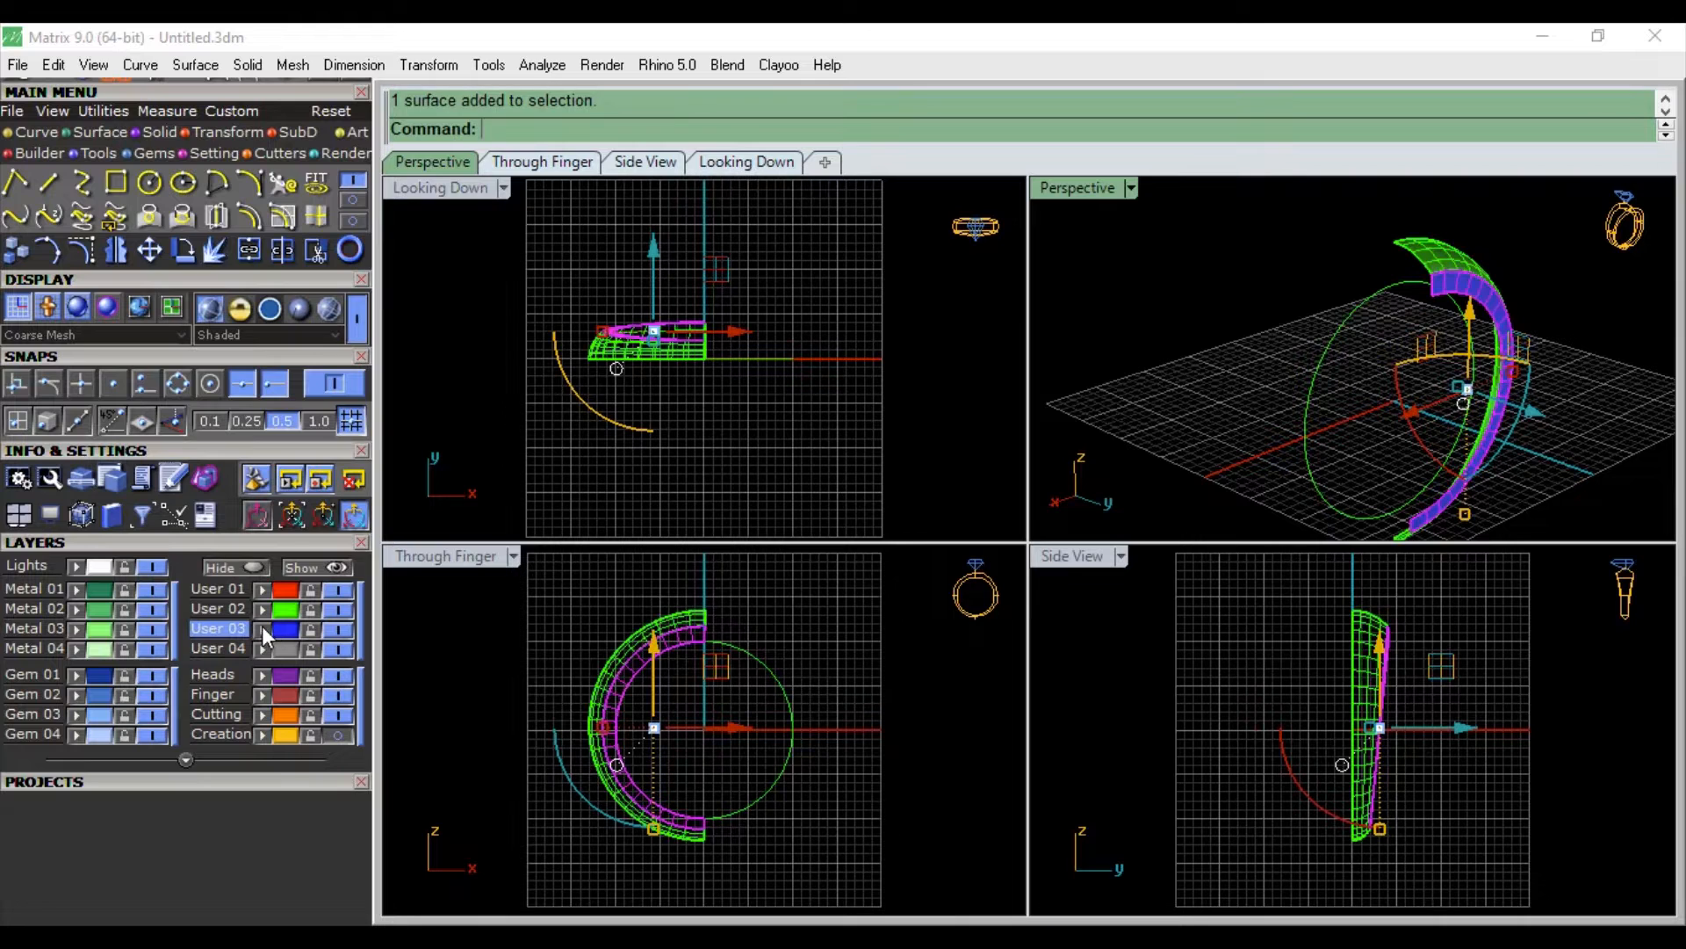
Step: Offset the blue side strip inward by 0.5 mm as a solid, with all directions flipped and the input deleted
click(102, 132)
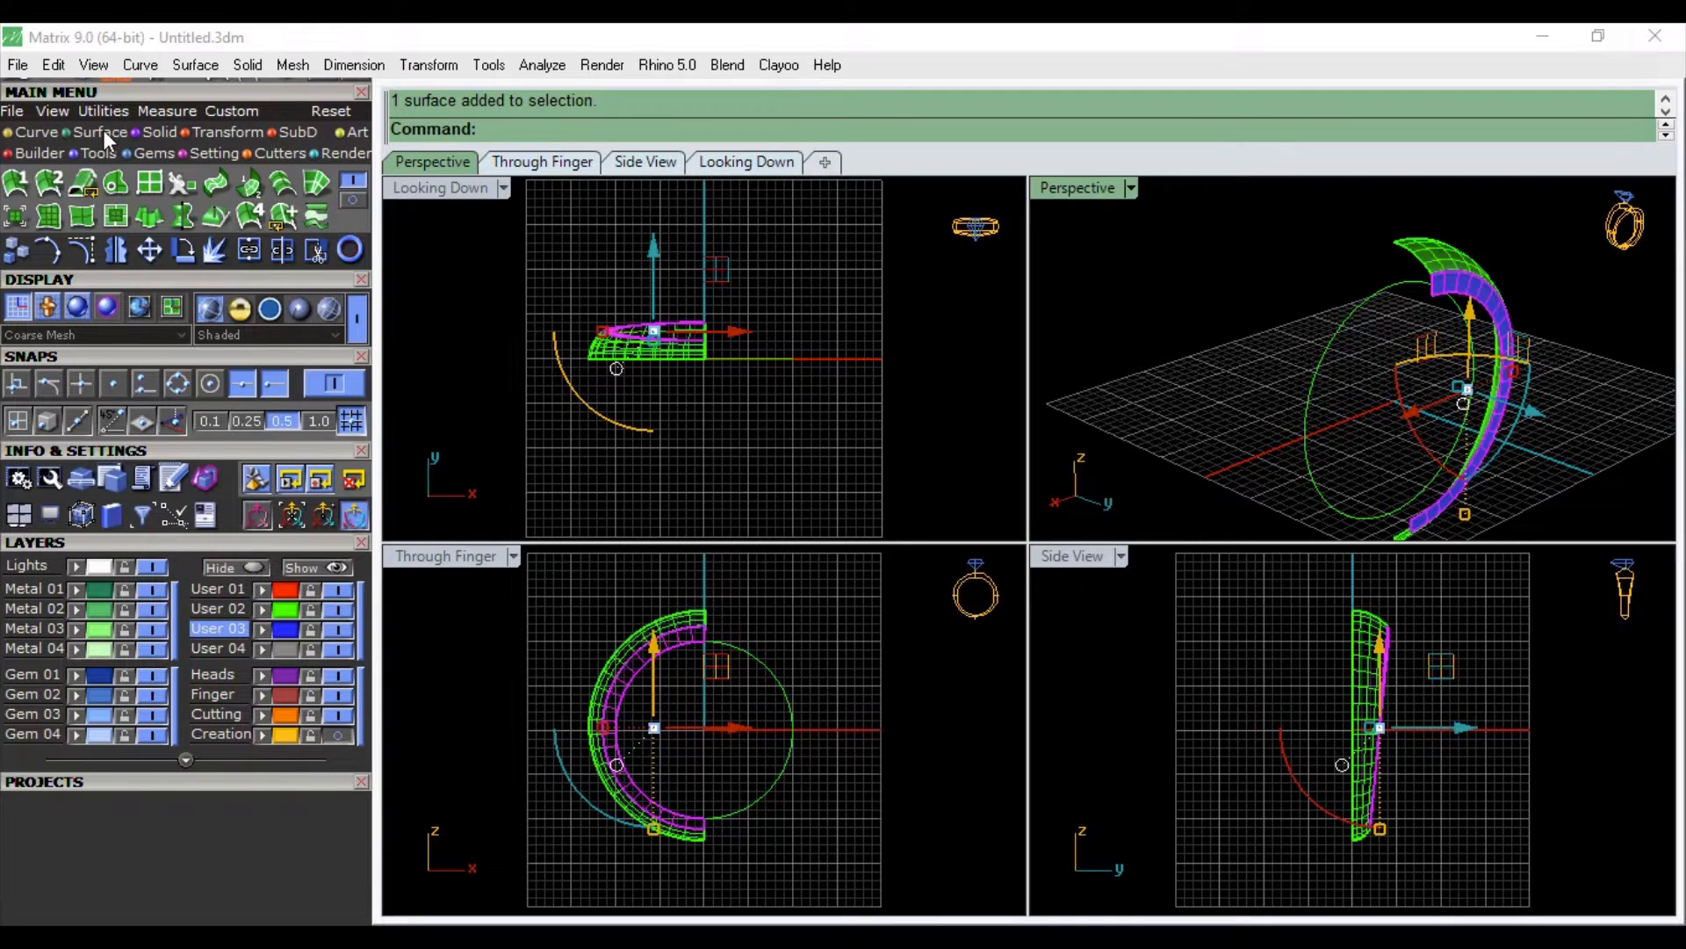
click(352, 200)
click(150, 179)
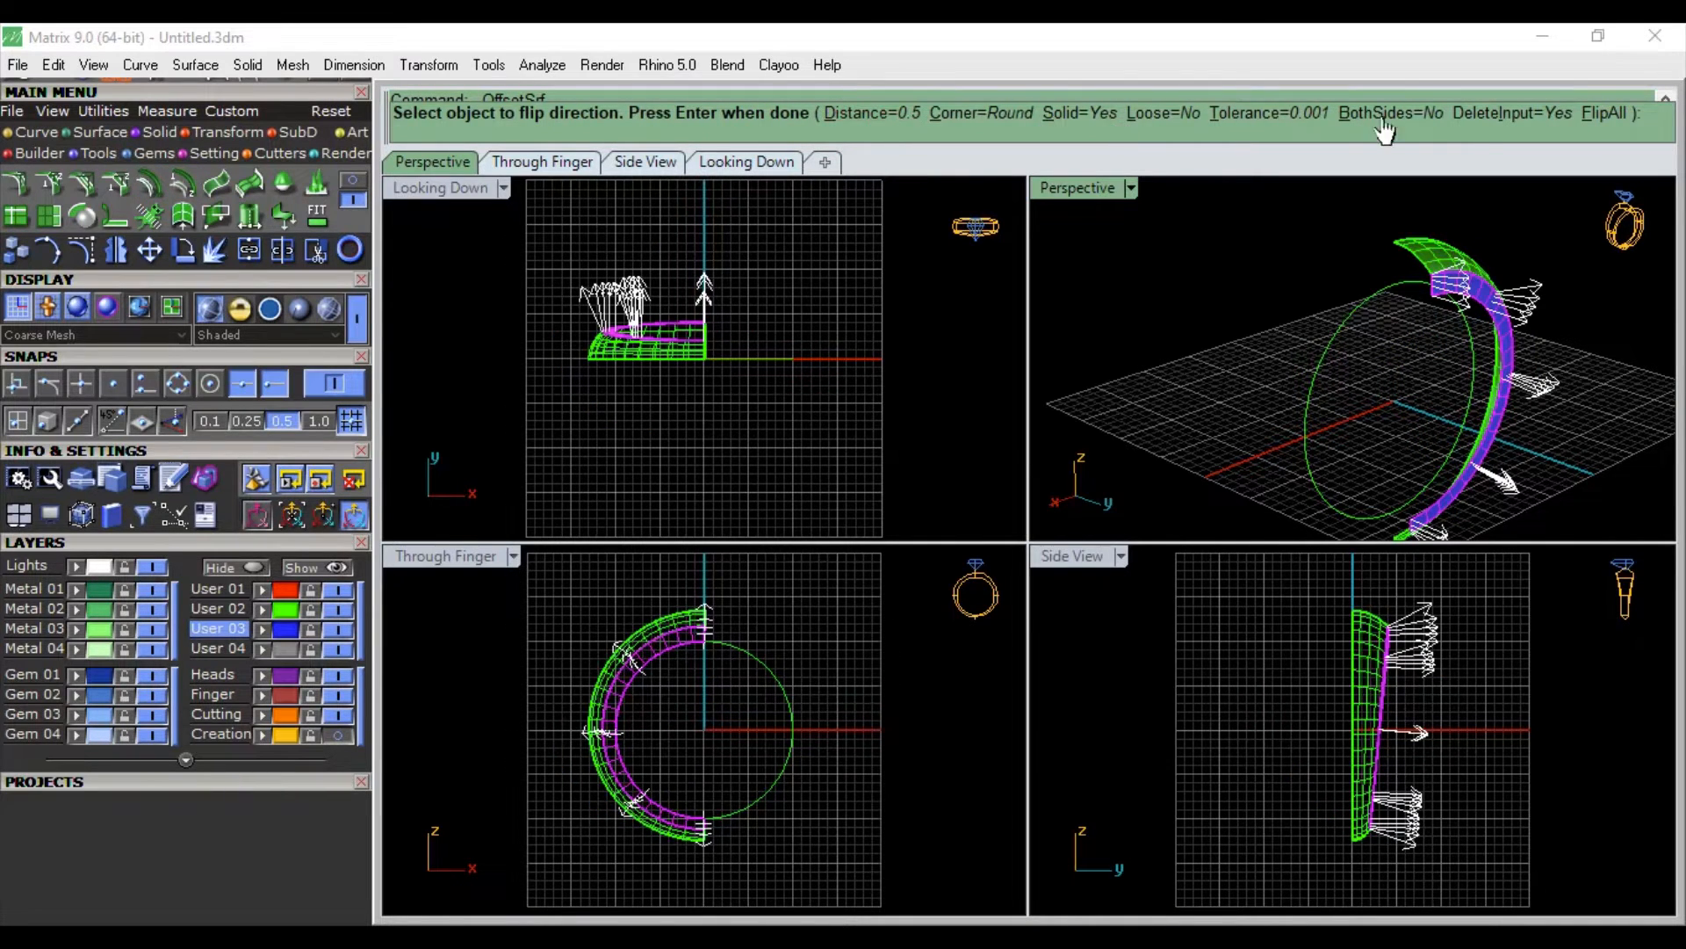
click(1602, 113)
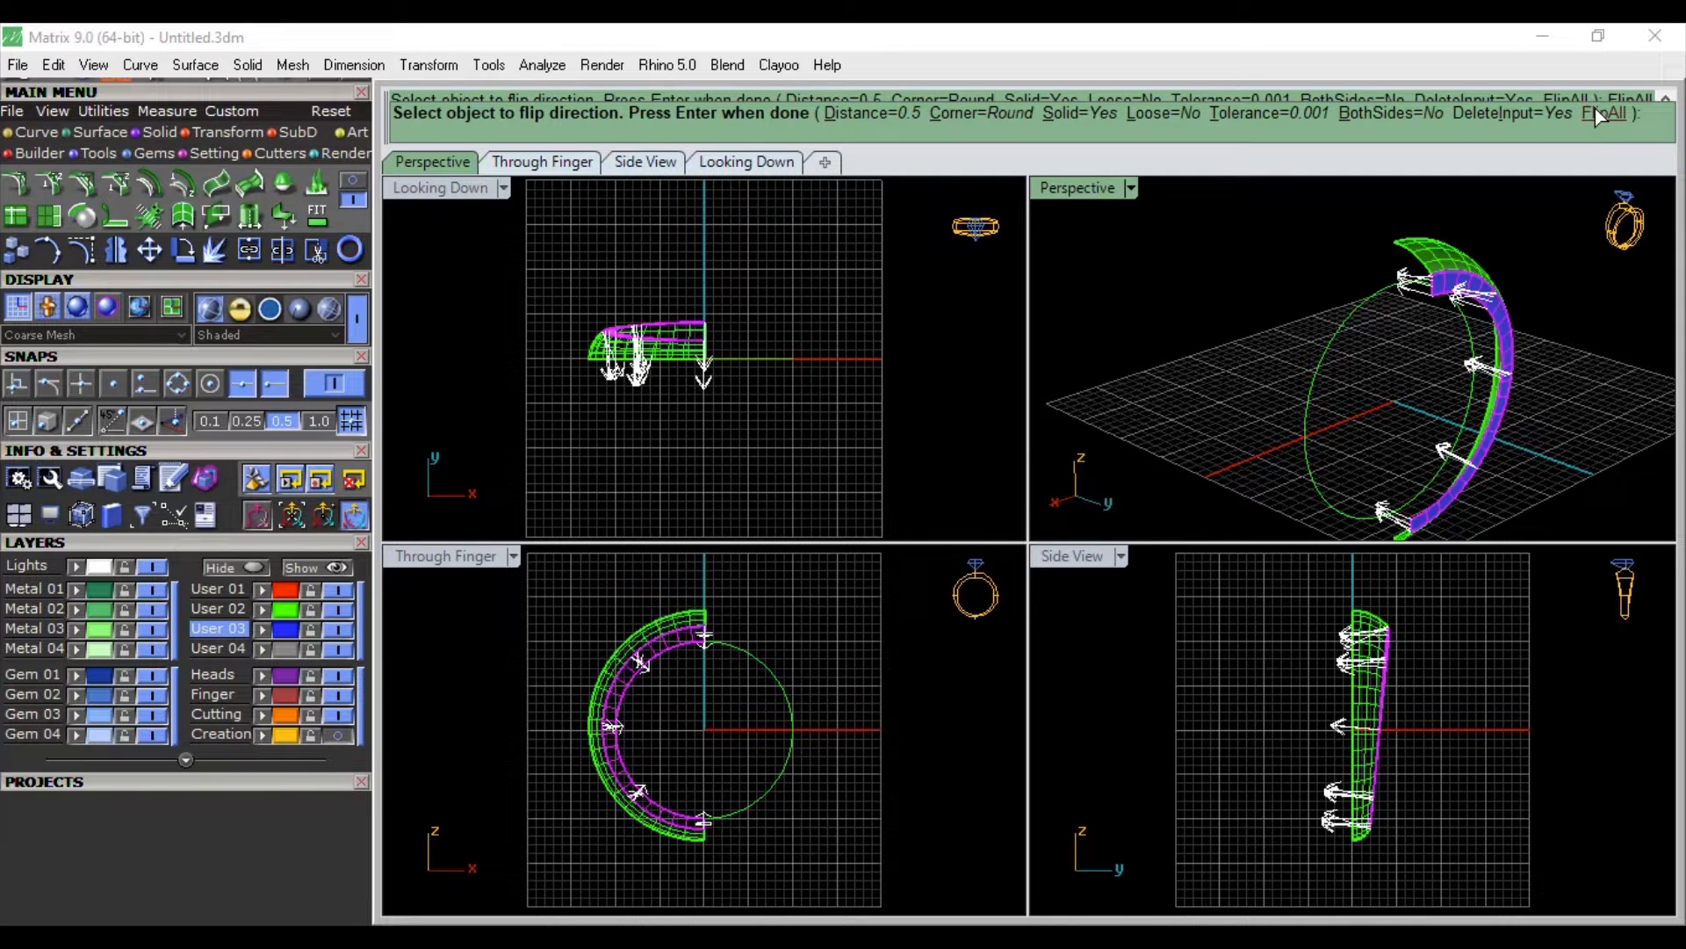
key(Return)
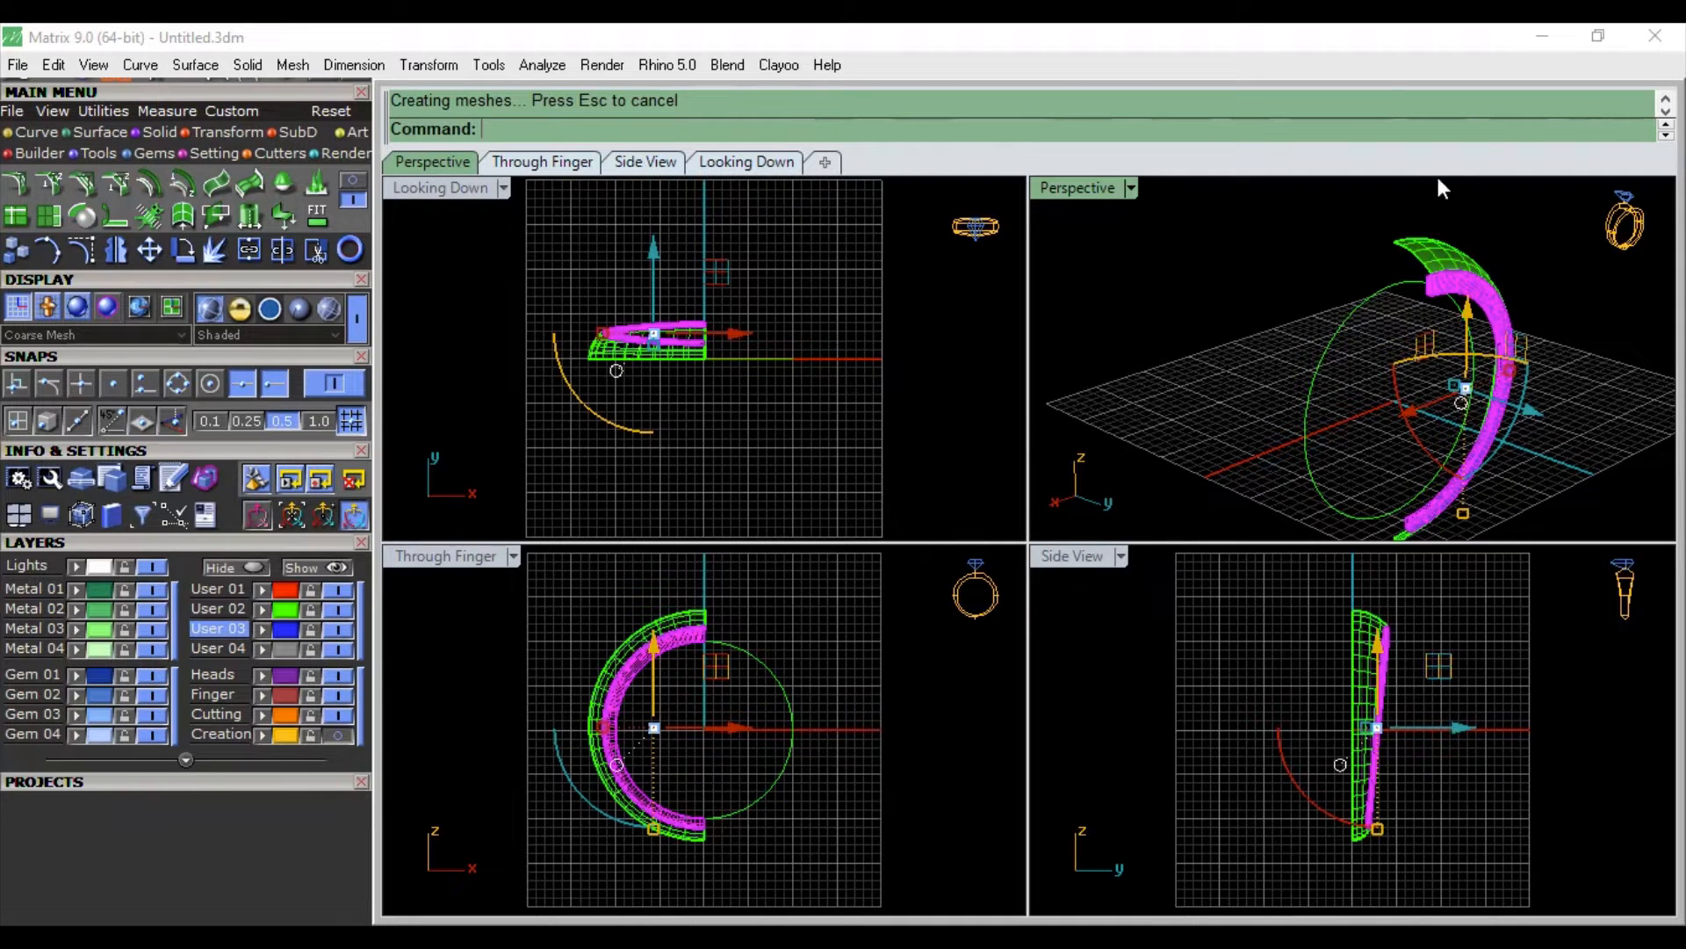
click(1350, 218)
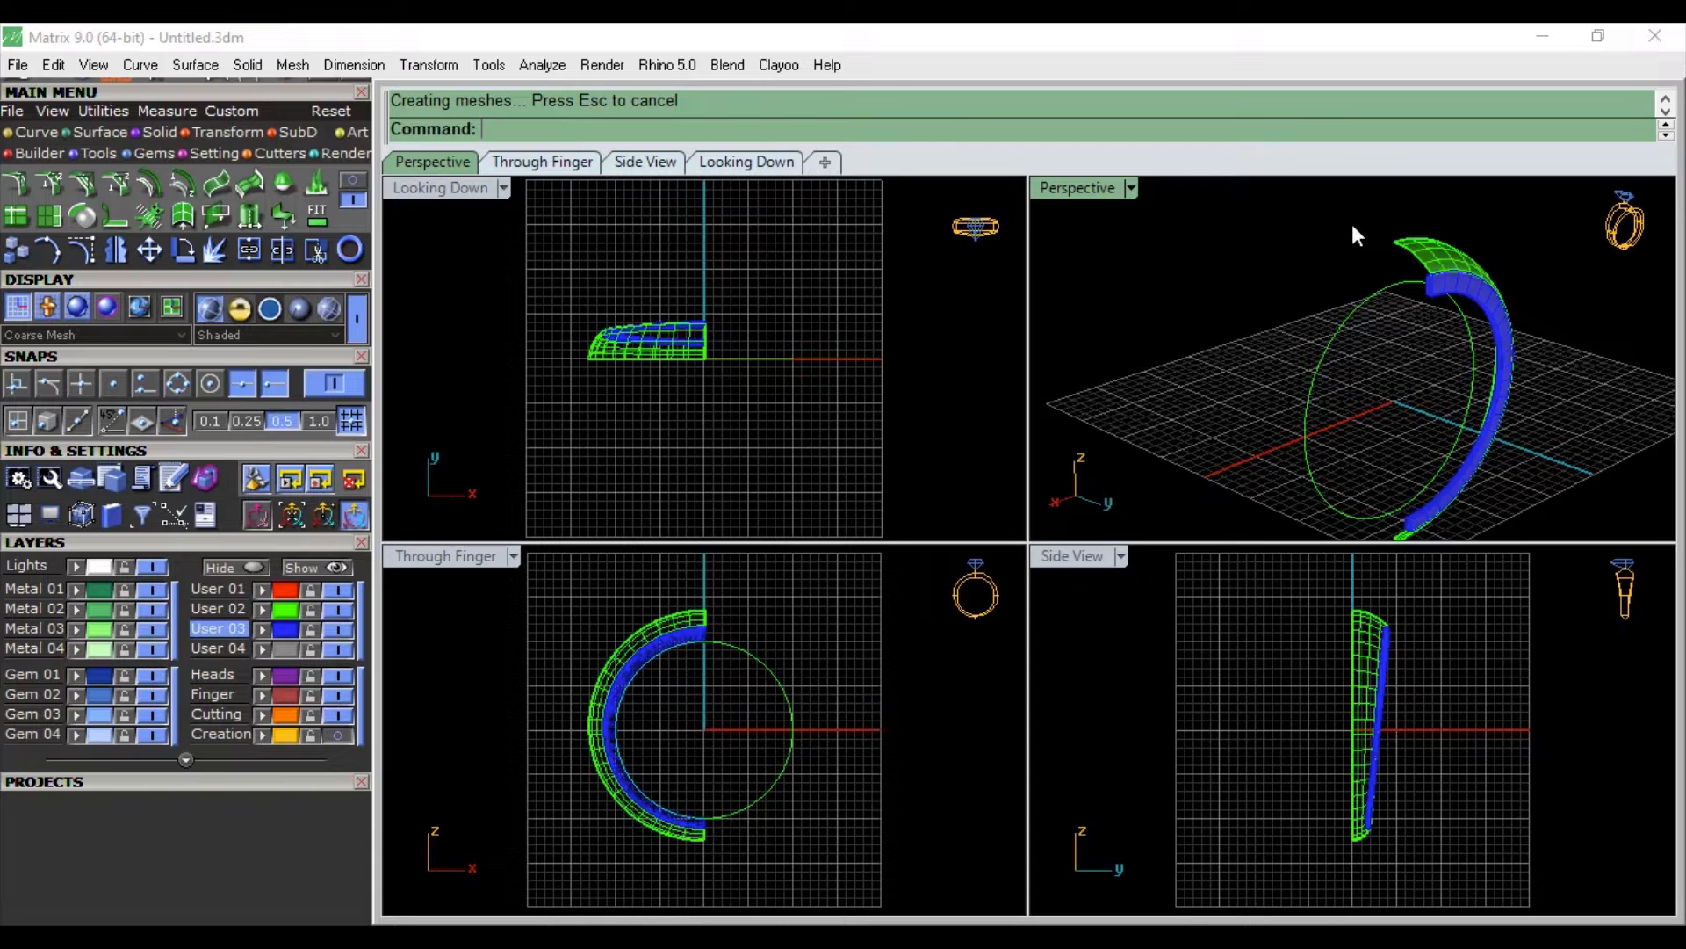
Step: Start Smart Pattern and load the Seamless_CelticTriangle_SoftClosed tile from the Seamless category of the pattern library
click(1418, 249)
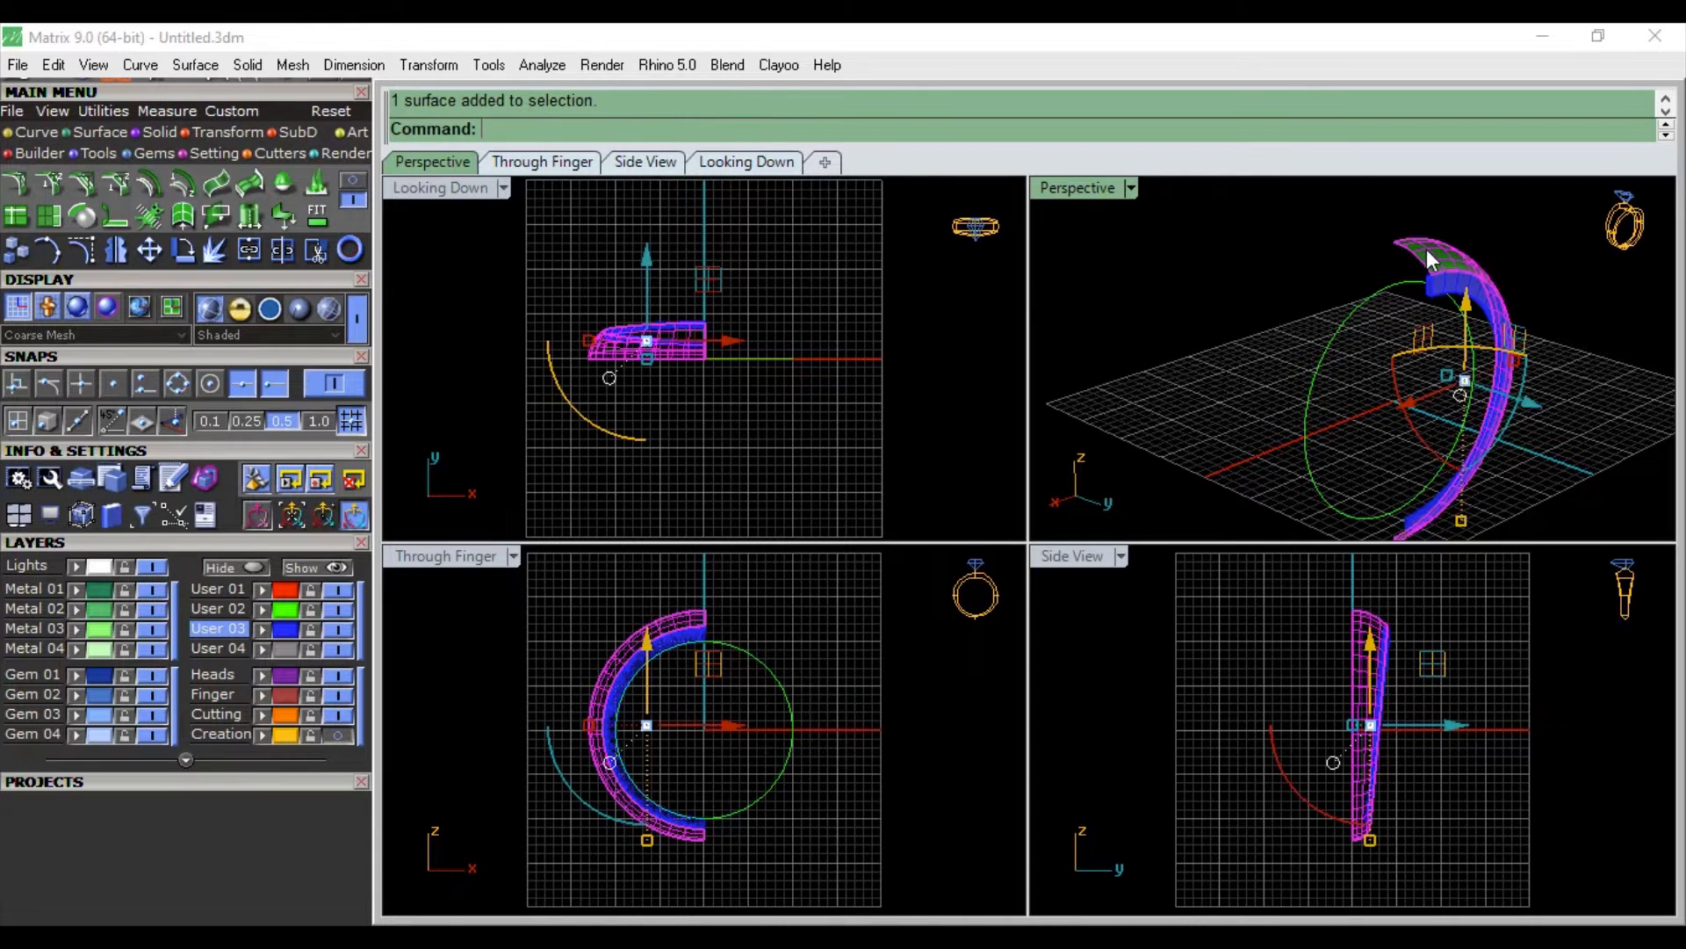
click(220, 130)
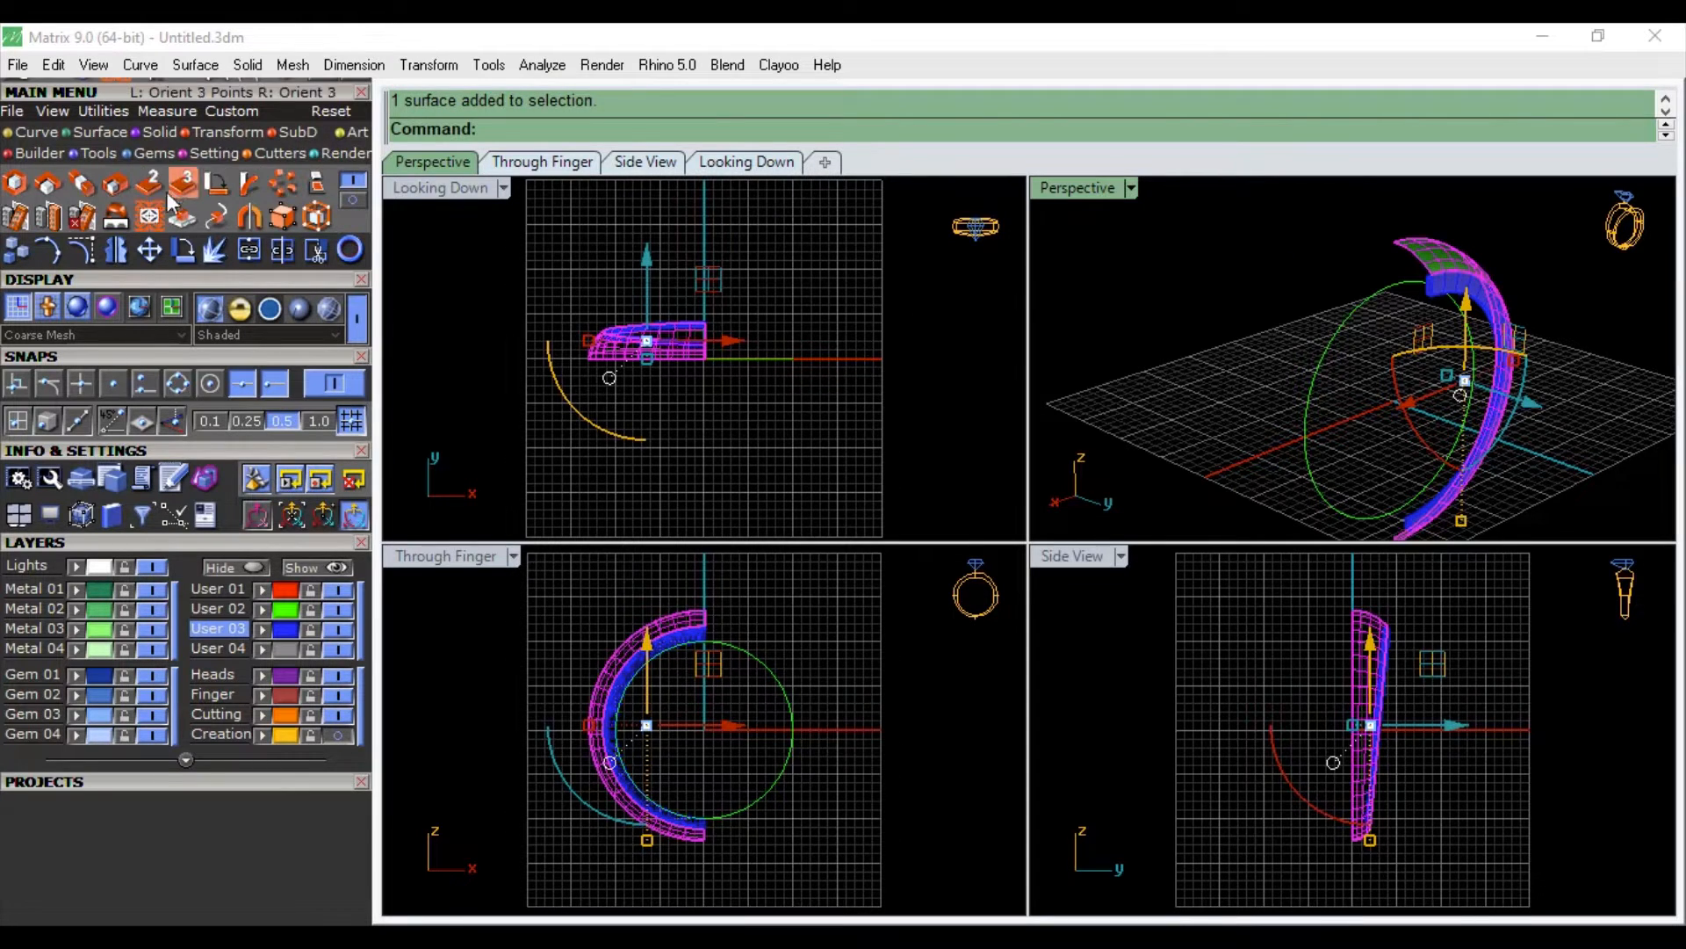
click(155, 214)
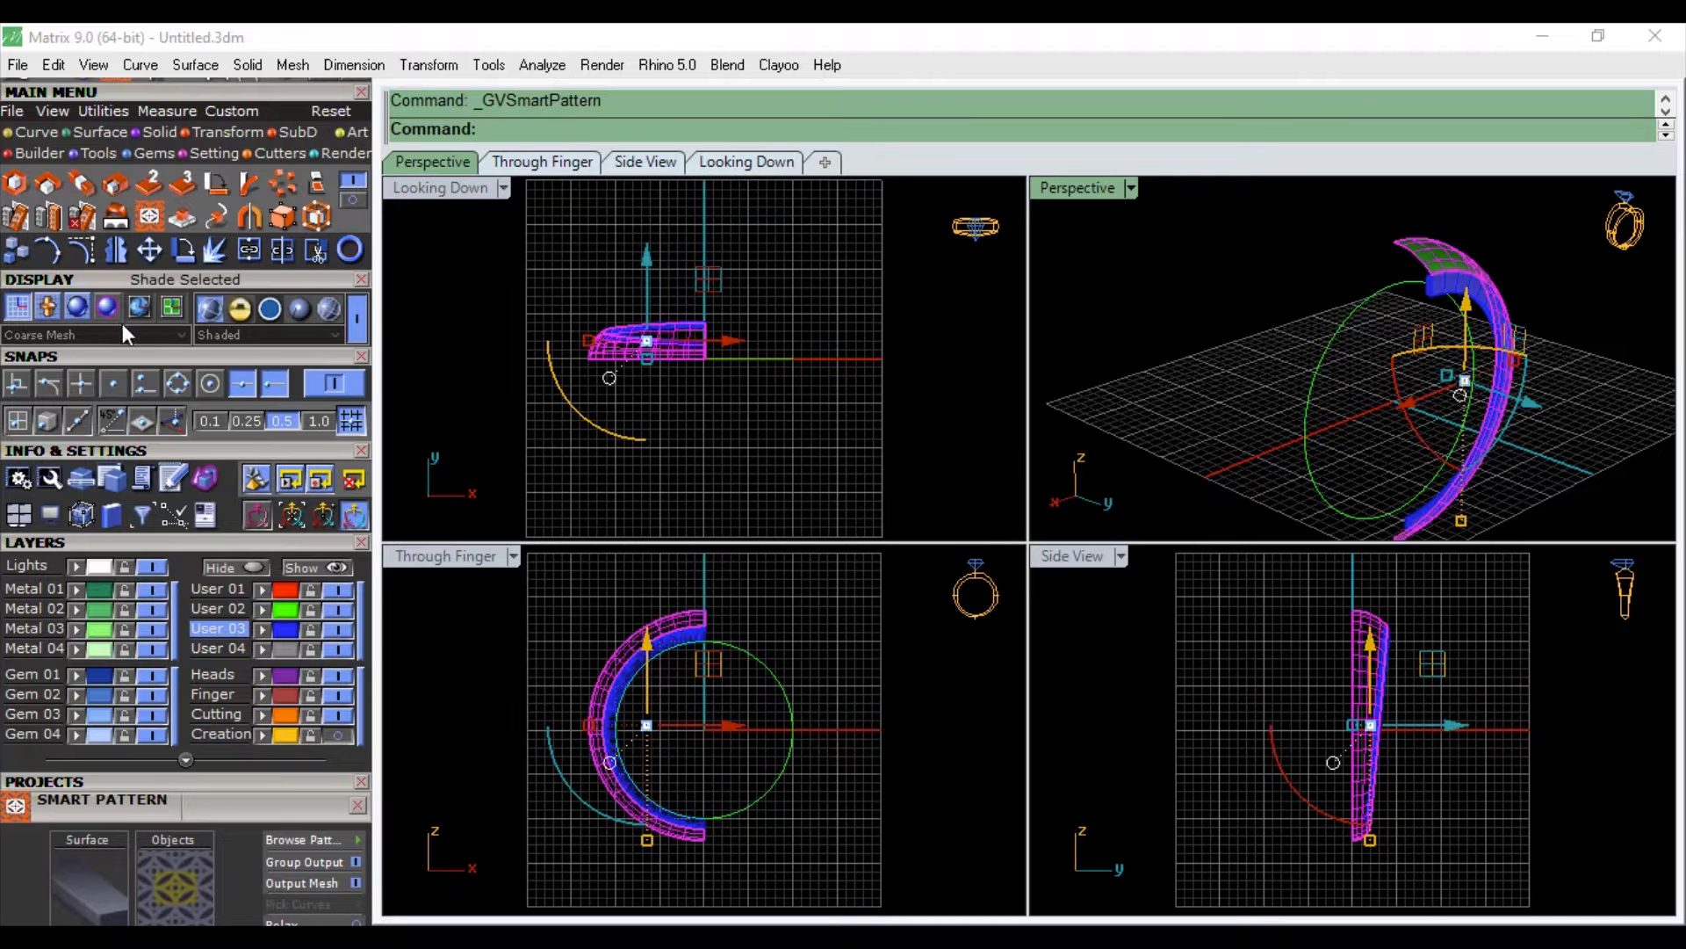
drag(172, 446, 197, 165)
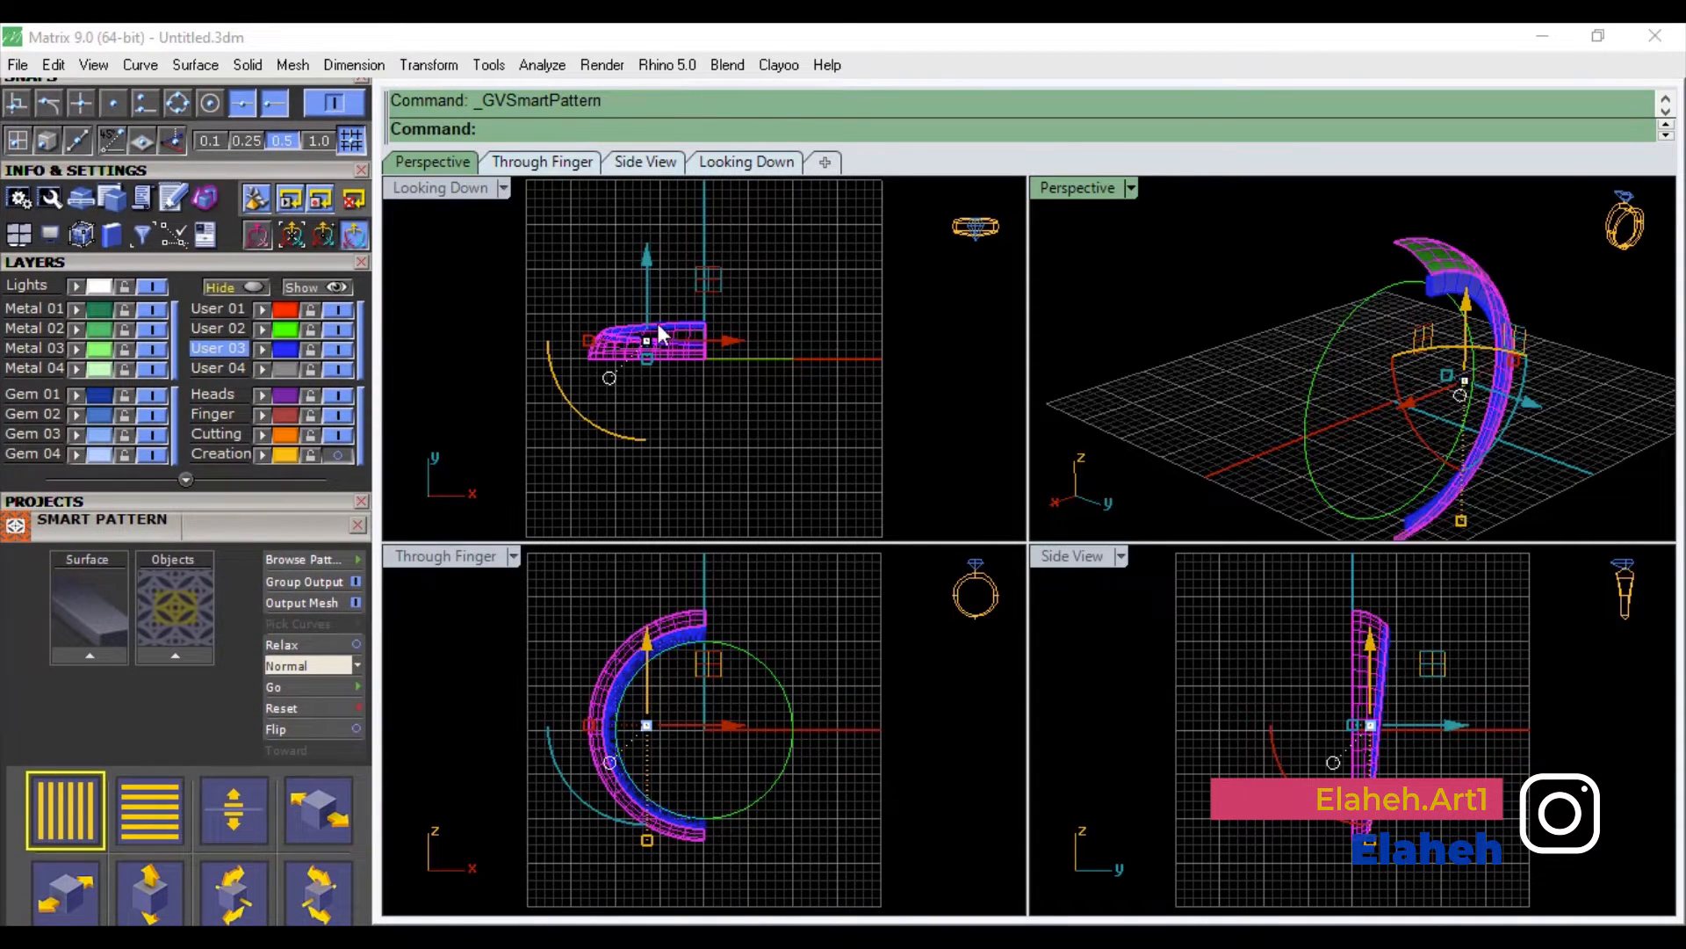
click(1156, 362)
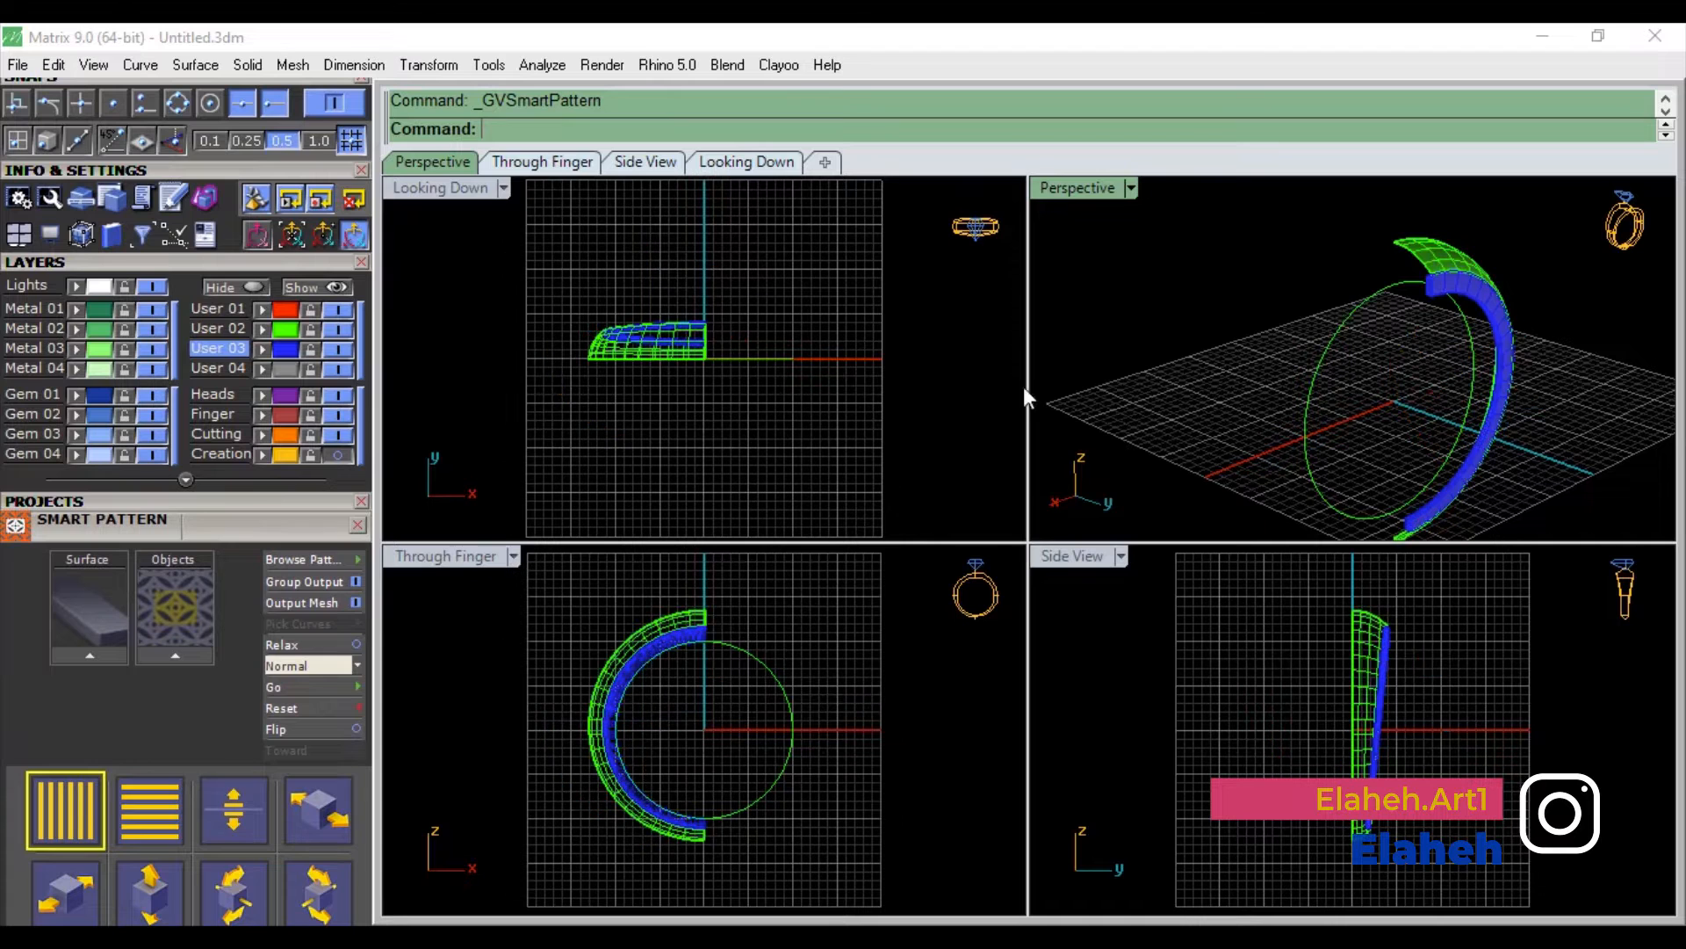
click(308, 561)
scroll(496, 545, down, 3)
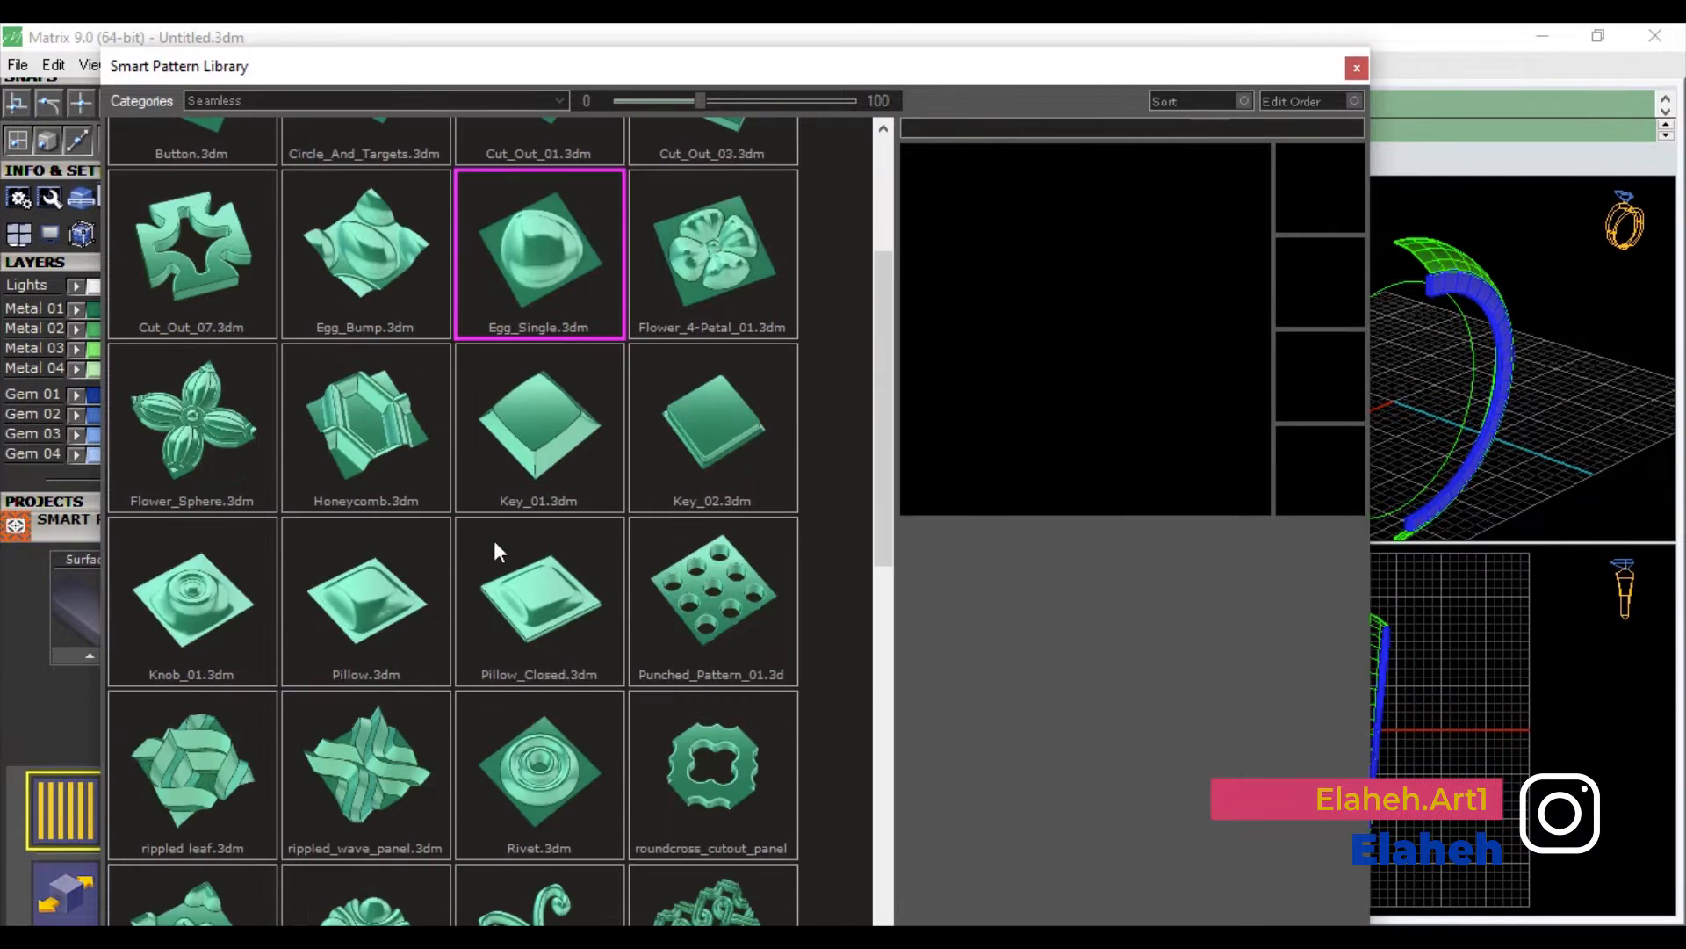
scroll(495, 545, down, 1)
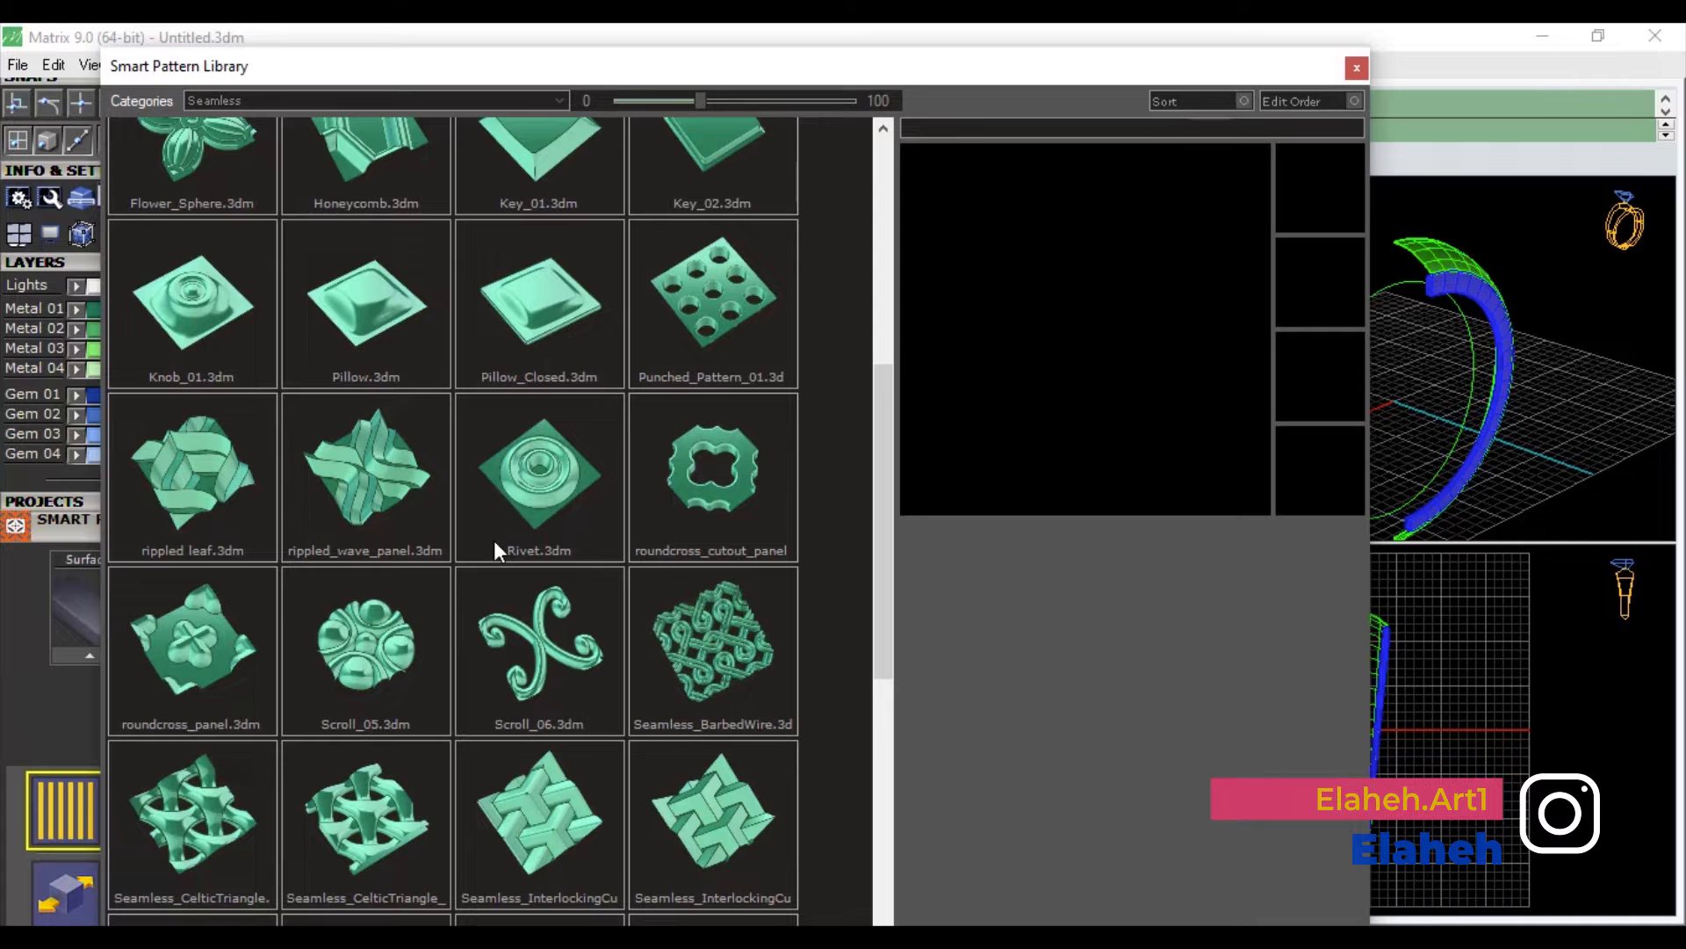
click(387, 794)
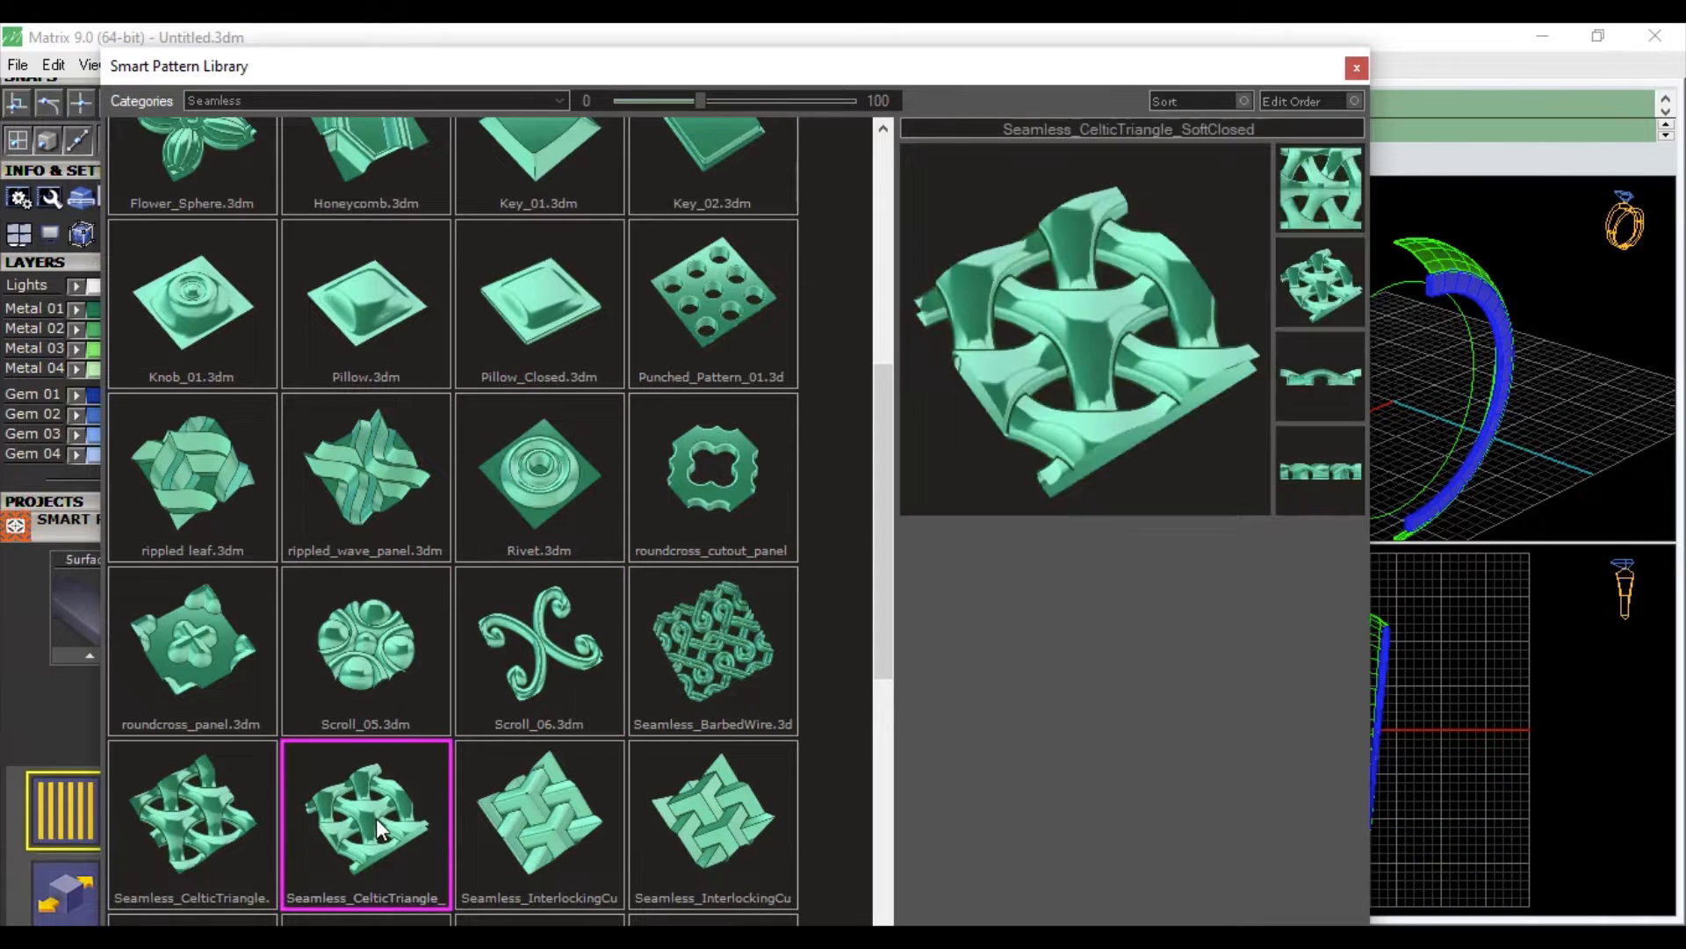
click(385, 793)
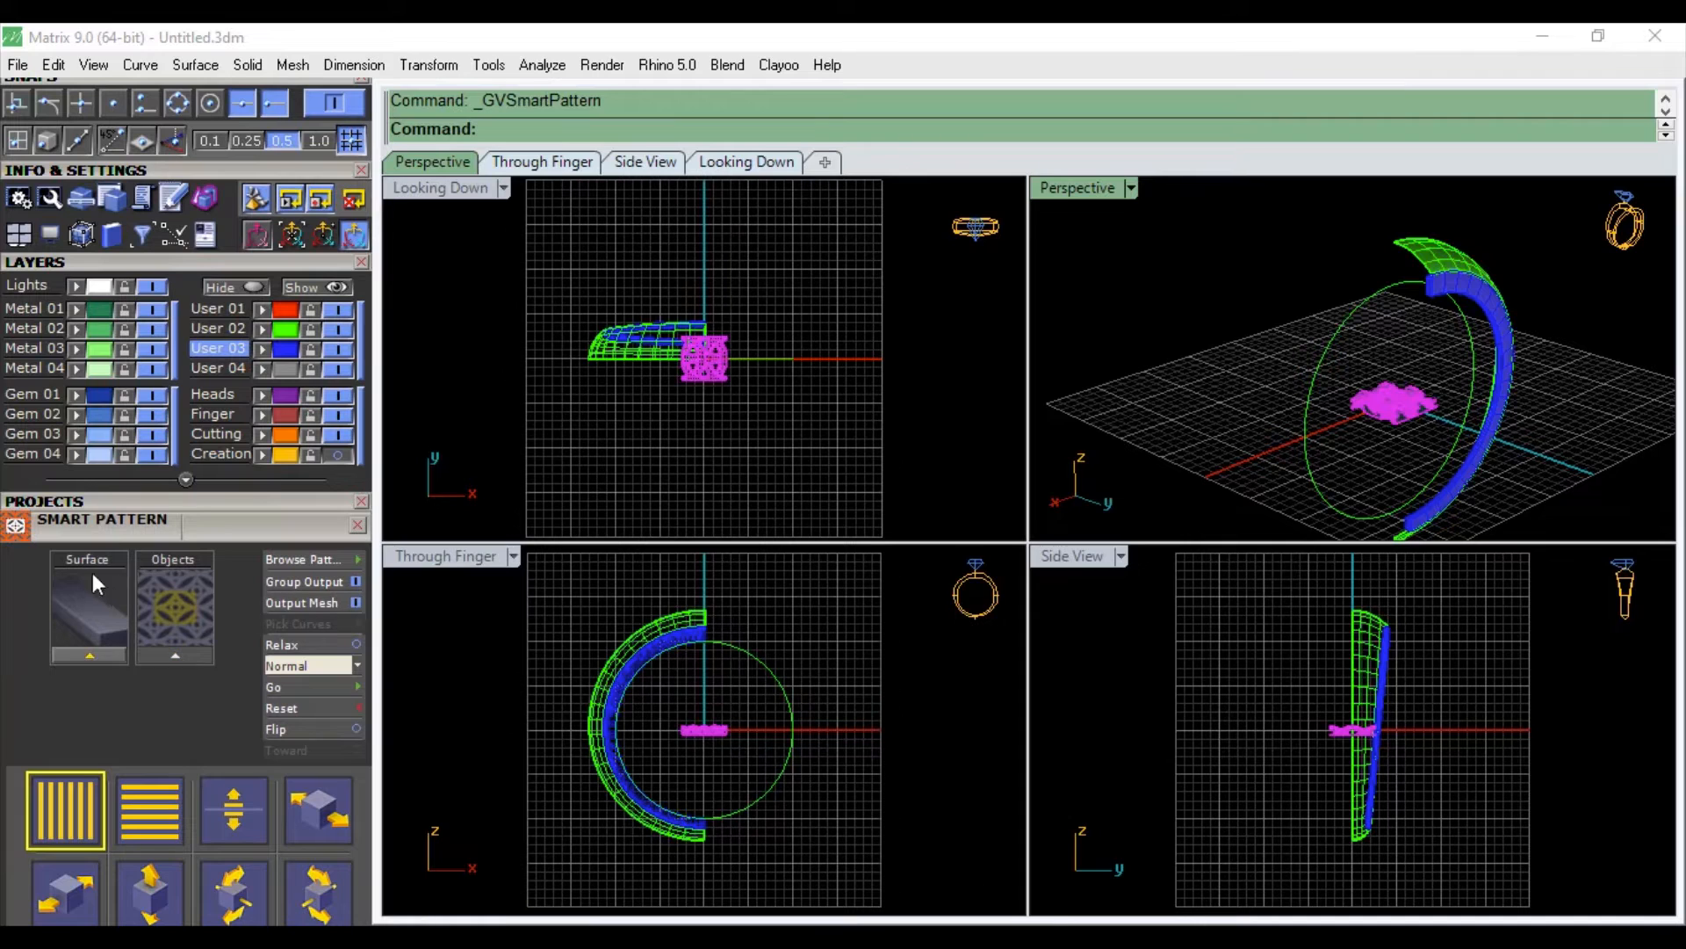
Step: Make Metal 01 the current layer and try to cap the planar openings of the Celtic triangle tile
click(61, 308)
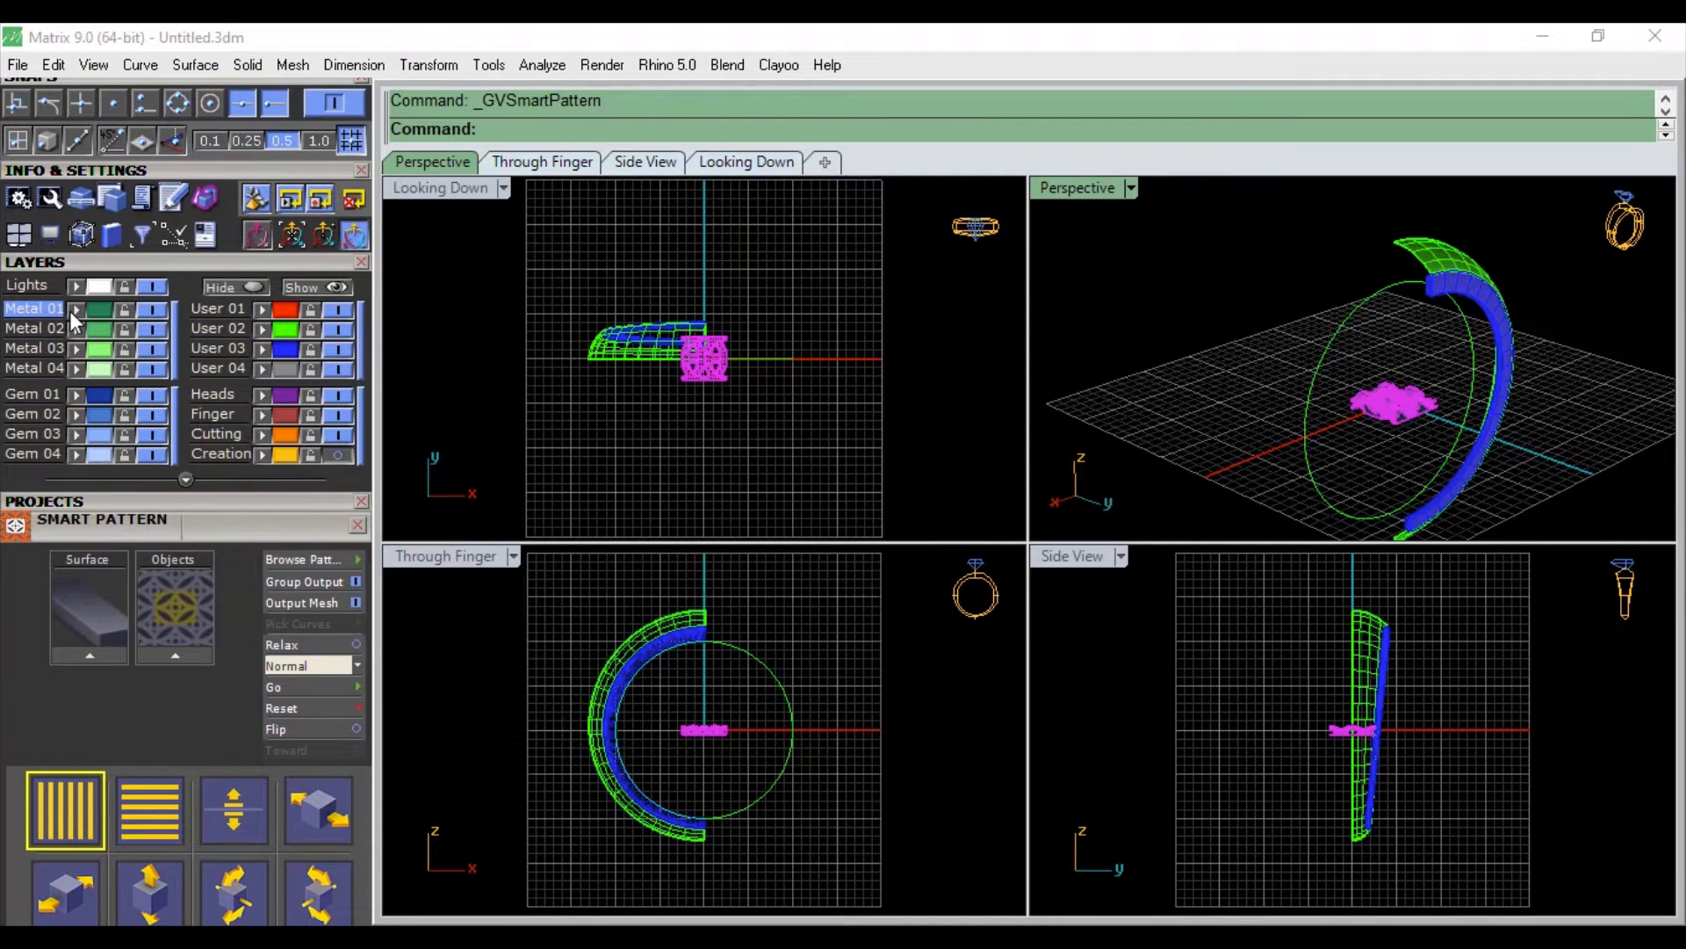
scroll(233, 272, up, 1)
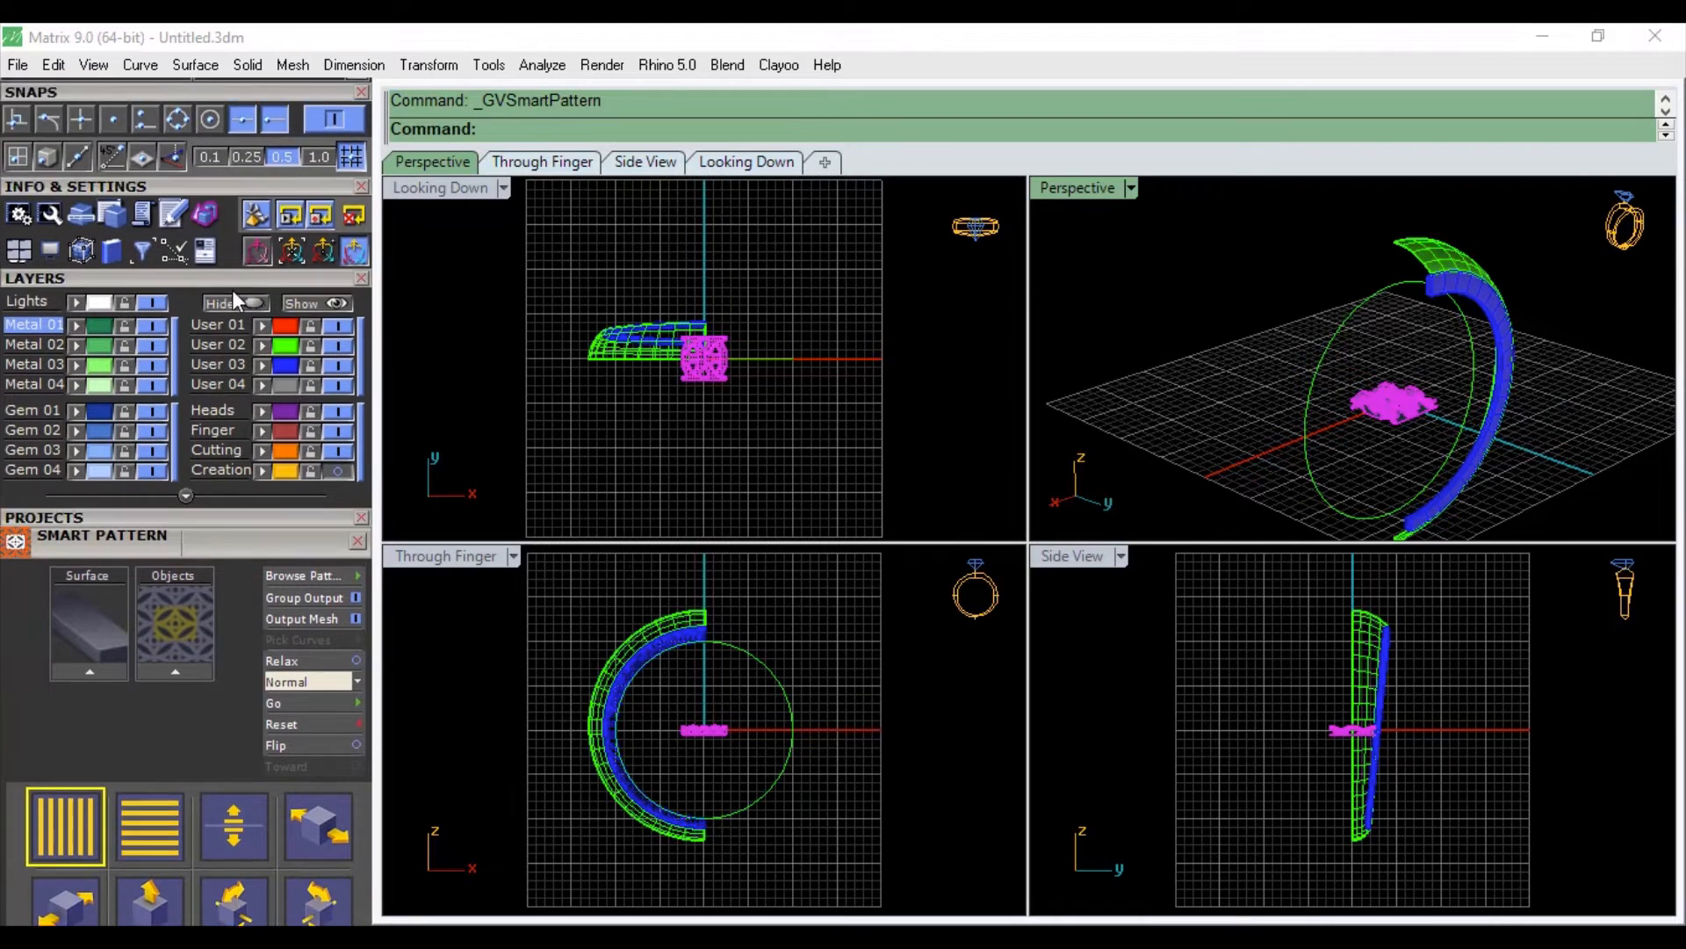
scroll(233, 294, up, 5)
drag(218, 462, 204, 534)
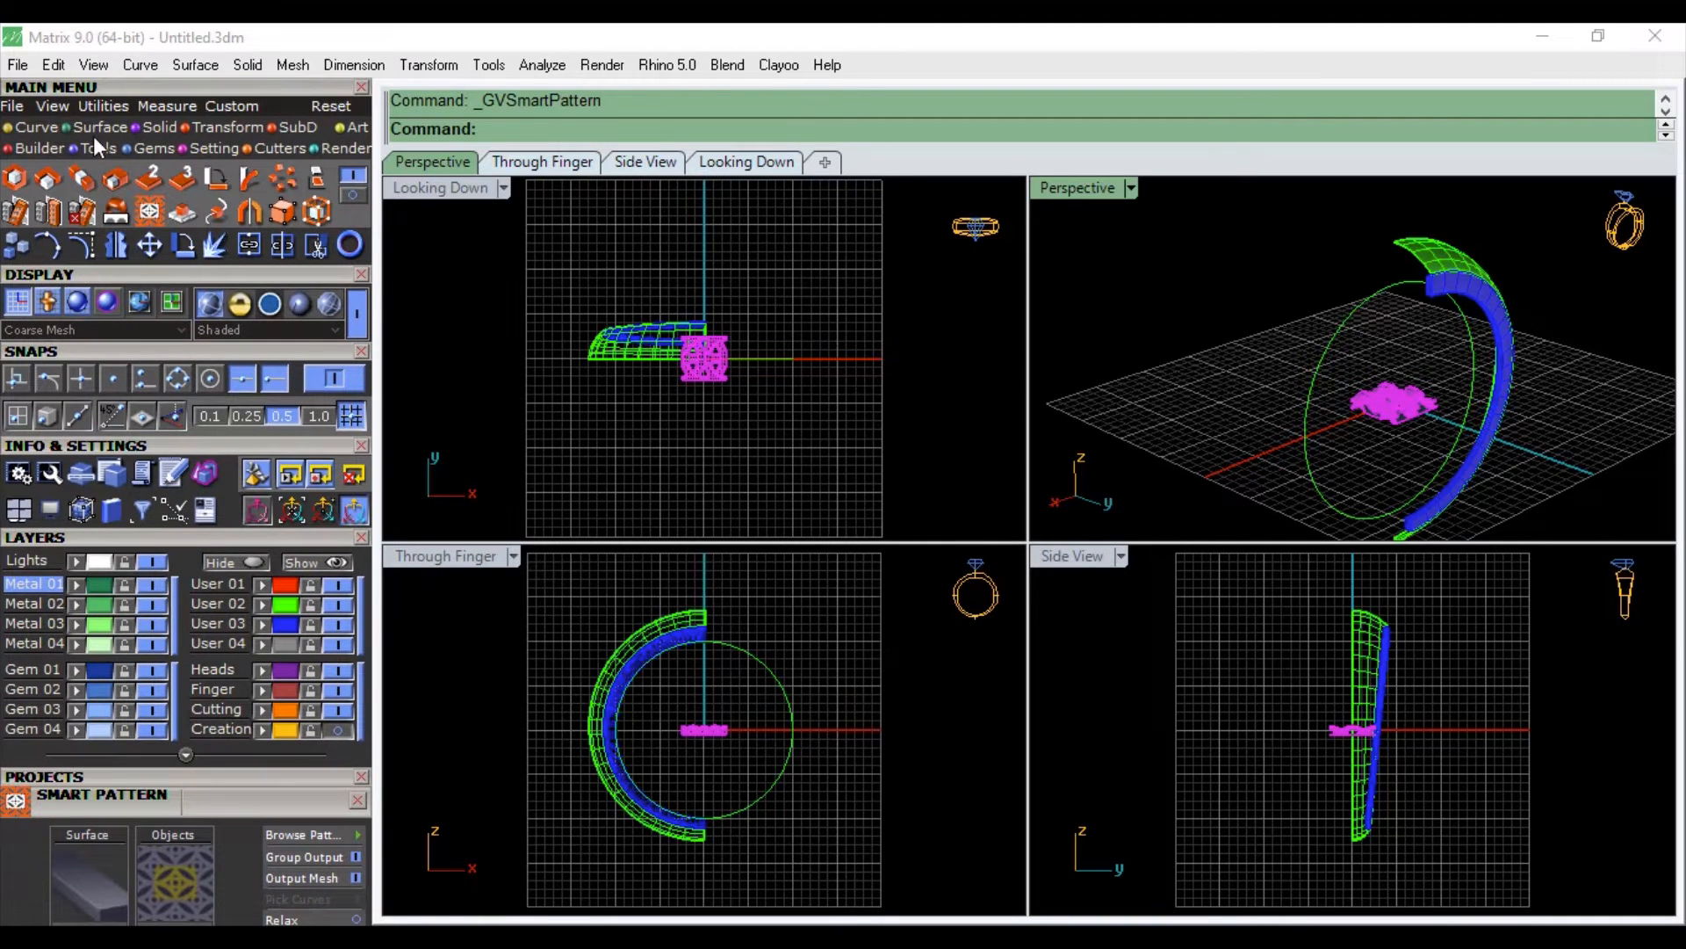
click(152, 124)
click(155, 175)
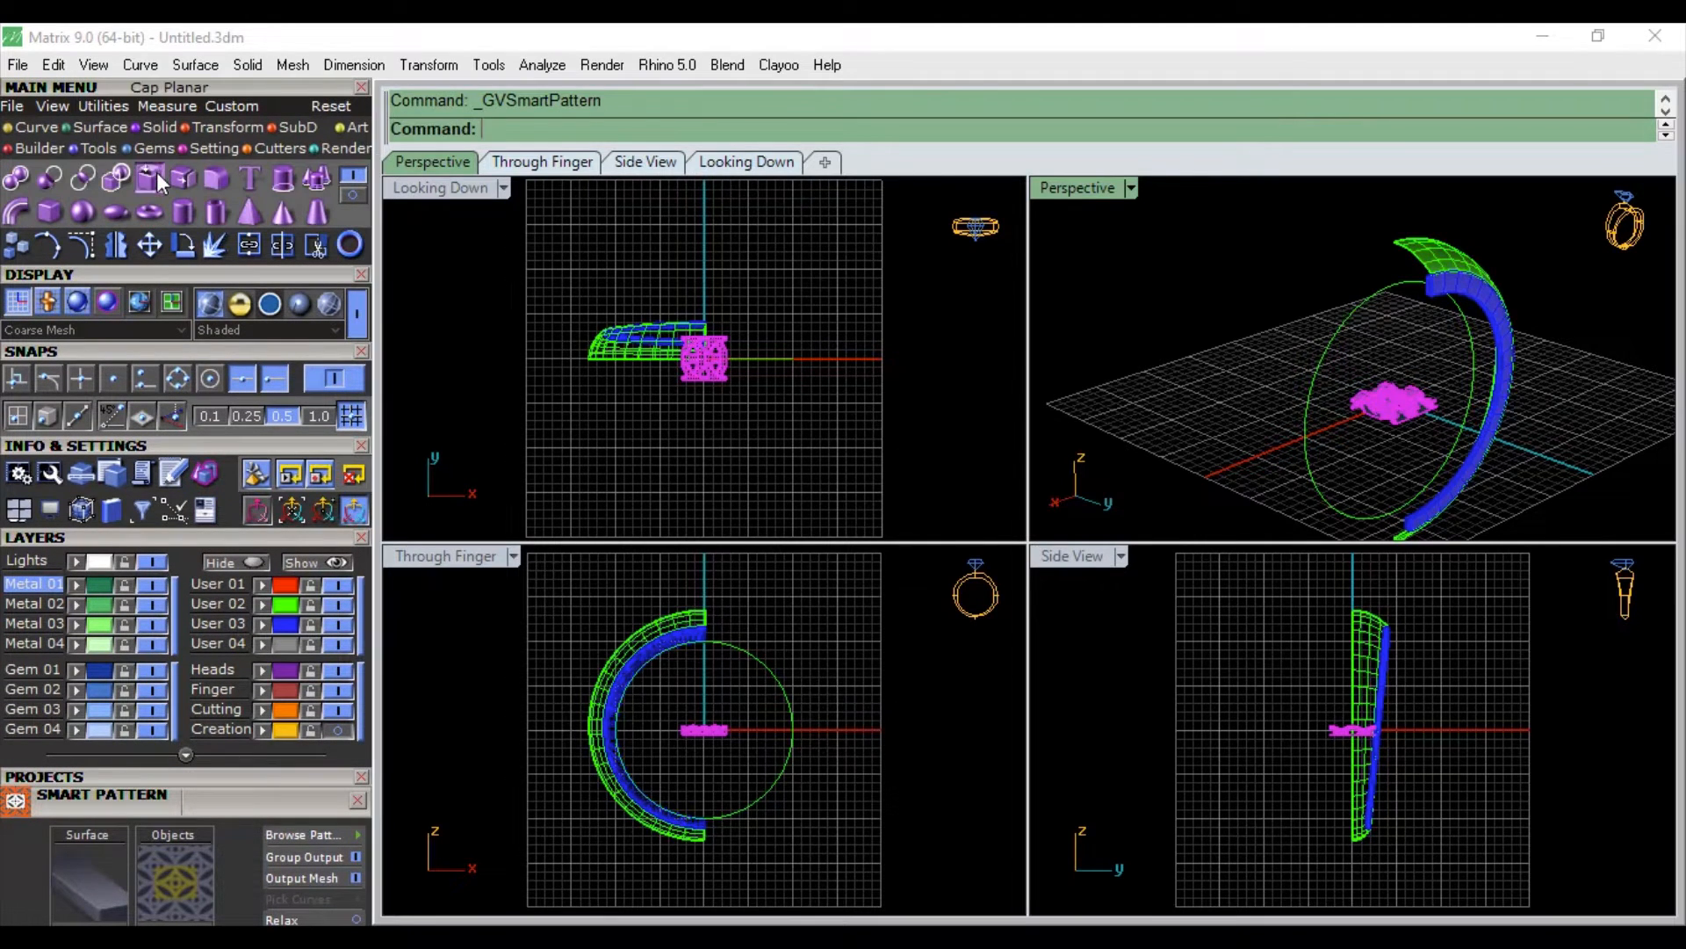
click(1200, 372)
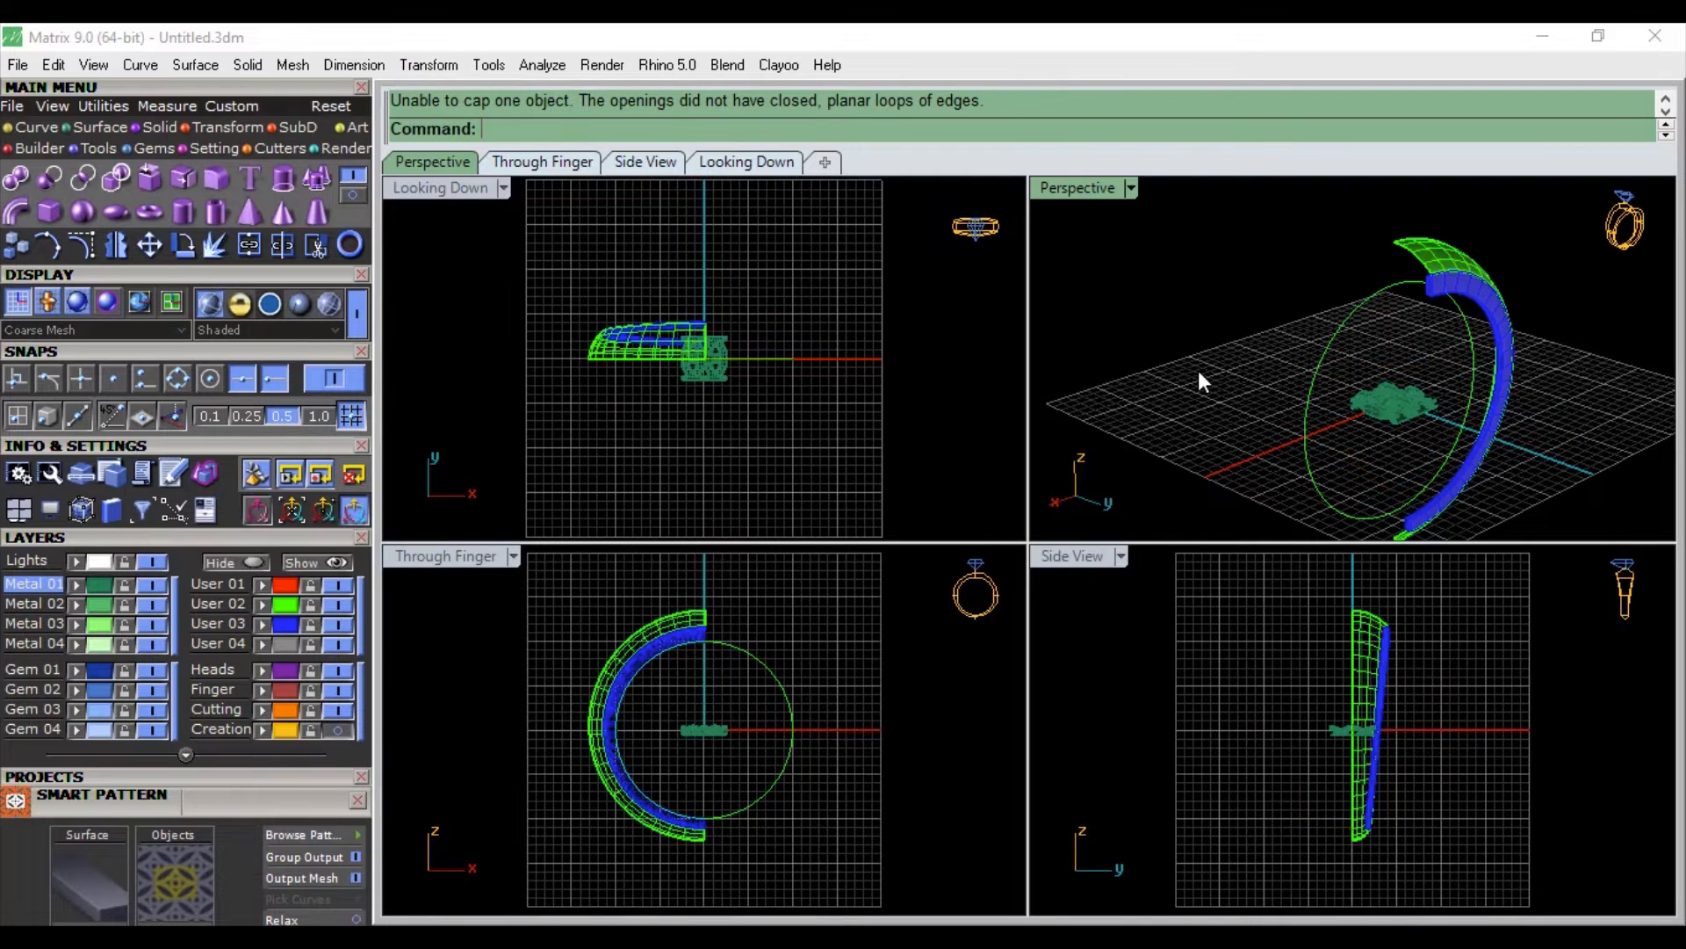
Step: In an enlarged Perspective view, draw a vertical line at each end of the tile's open side, joining its upper edge to the base
double_click(1095, 190)
scroll(1135, 699, up, 5)
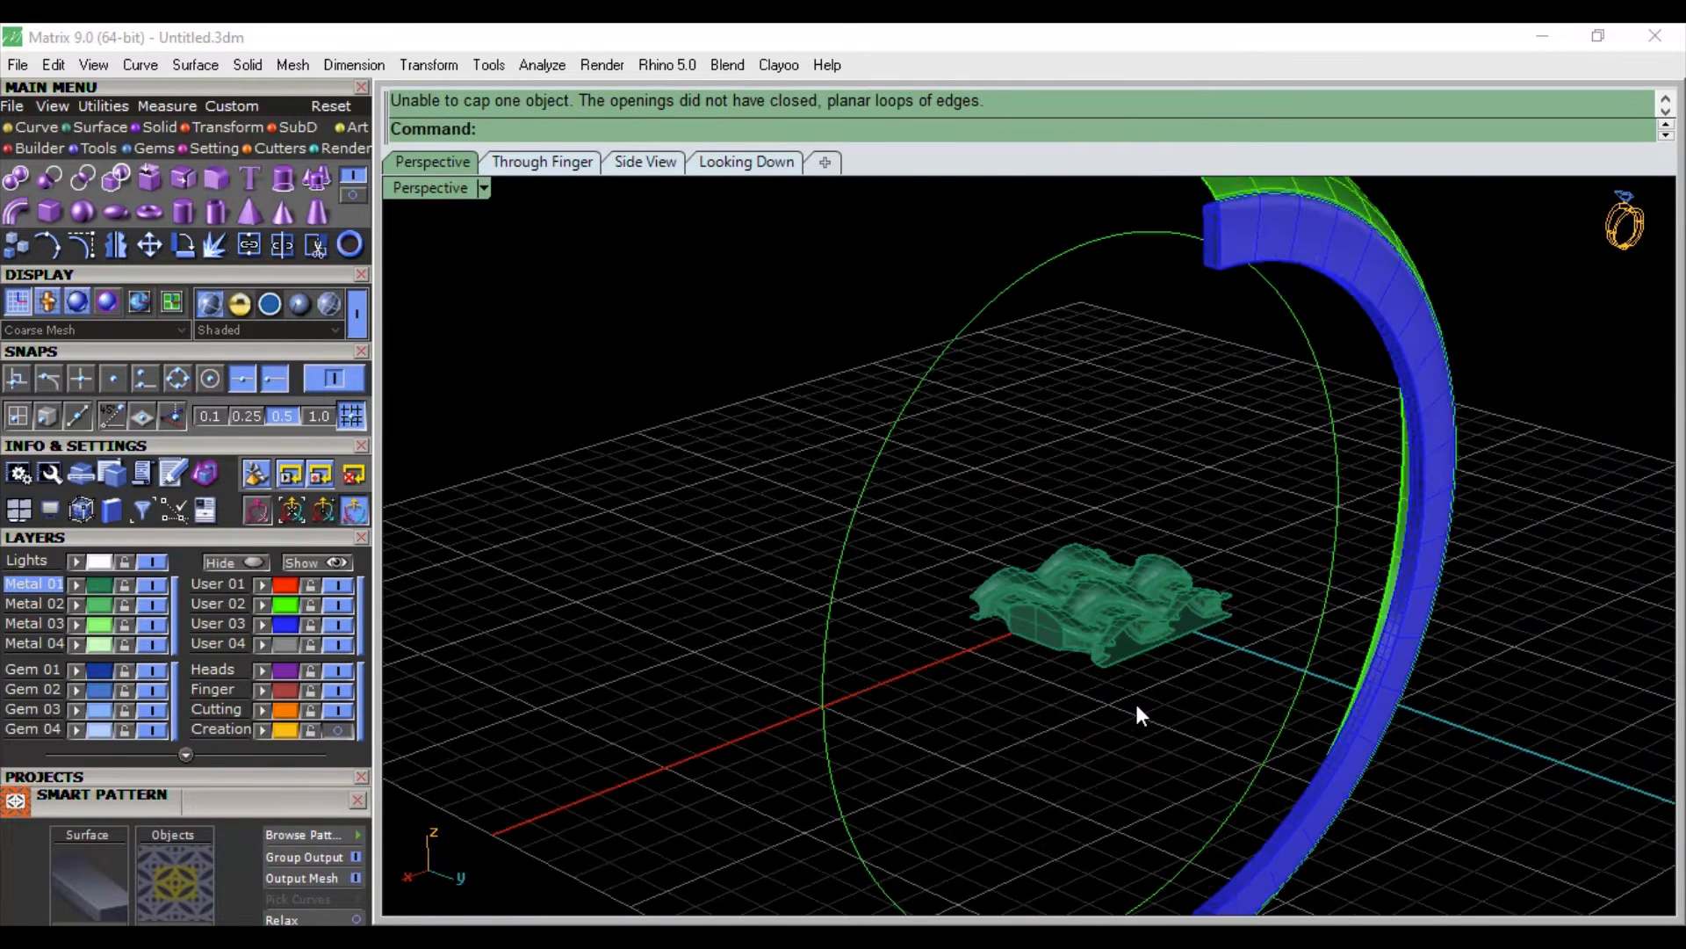
click(40, 127)
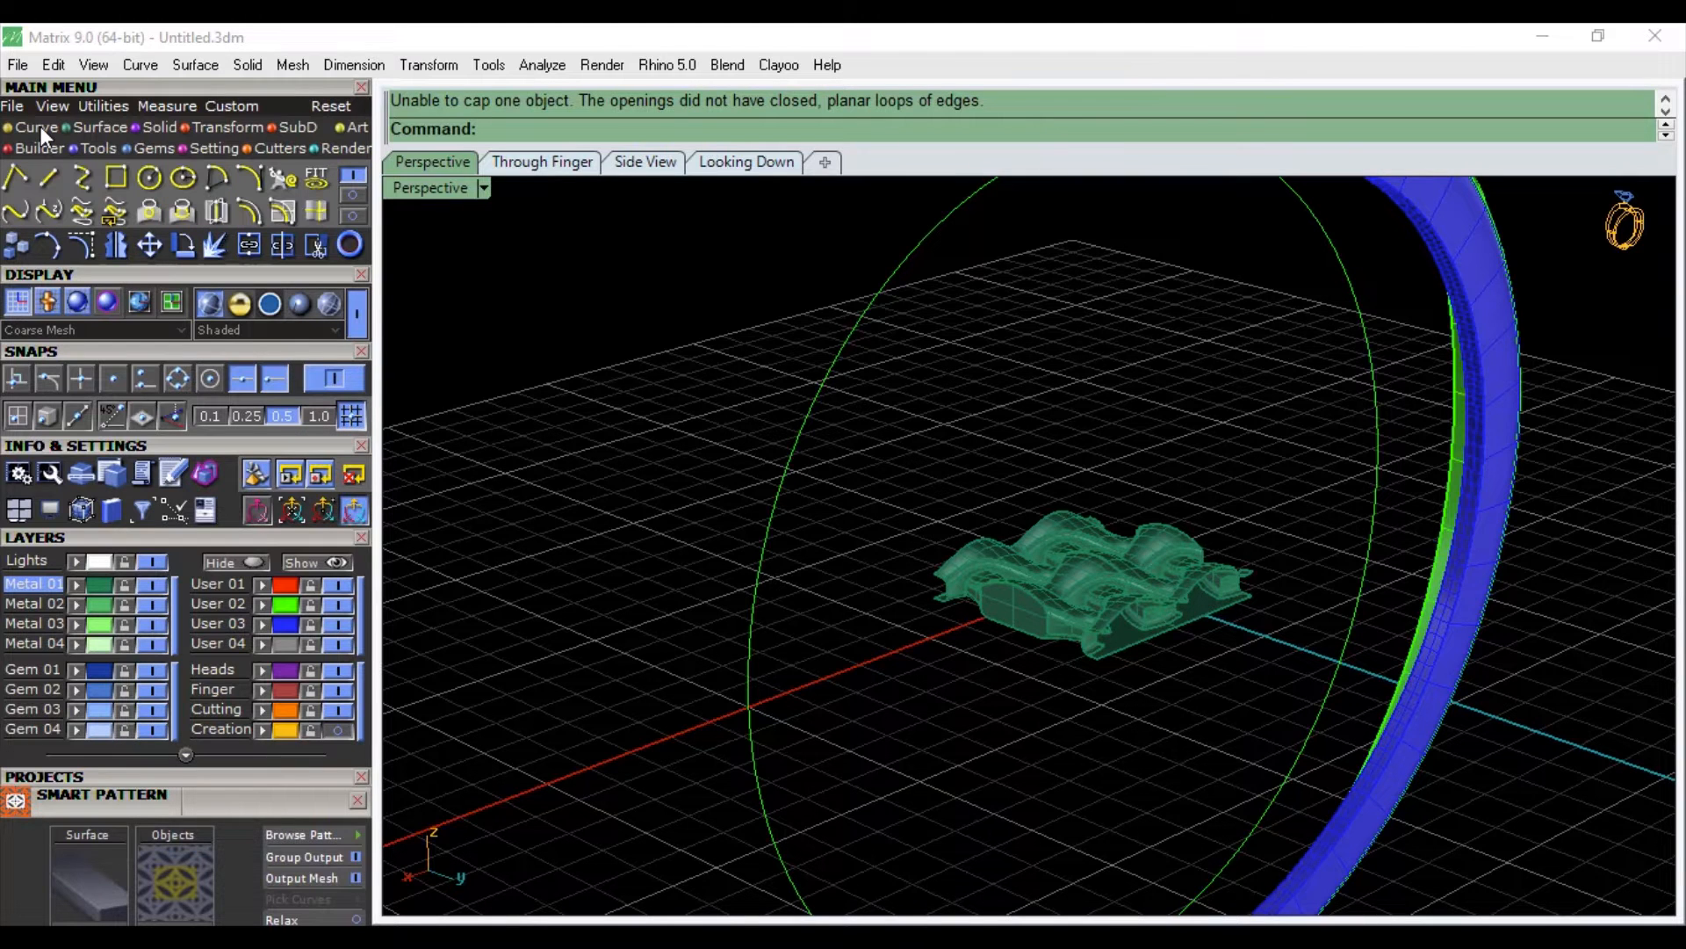
click(49, 179)
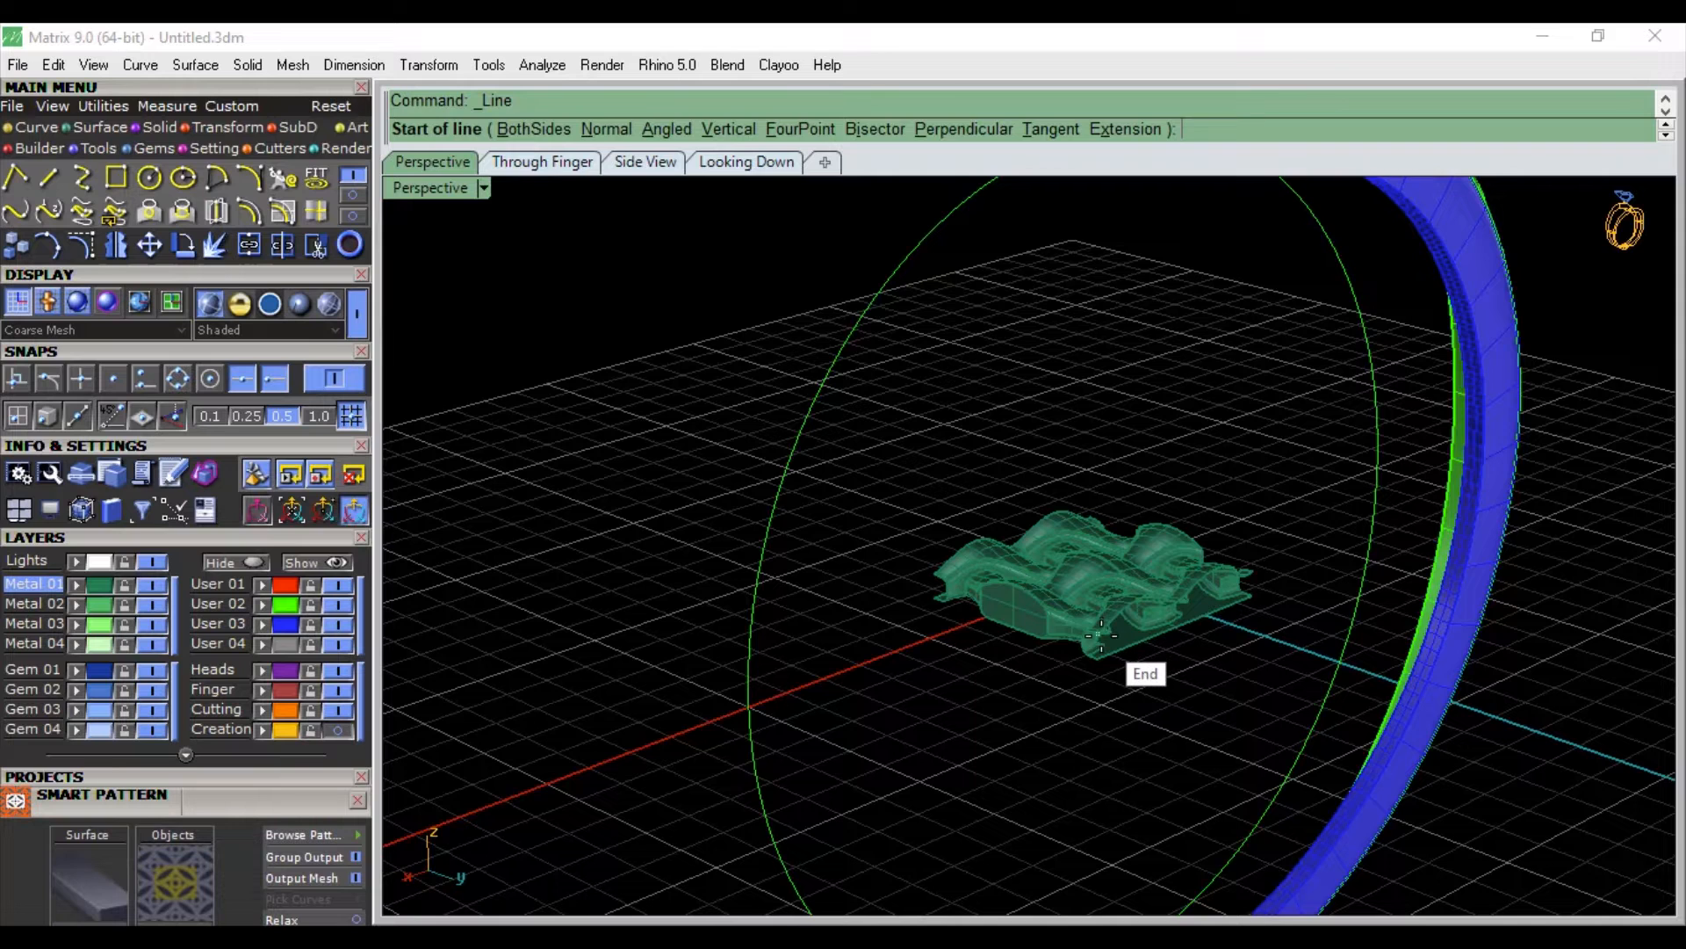
scroll(1099, 634, up, 3)
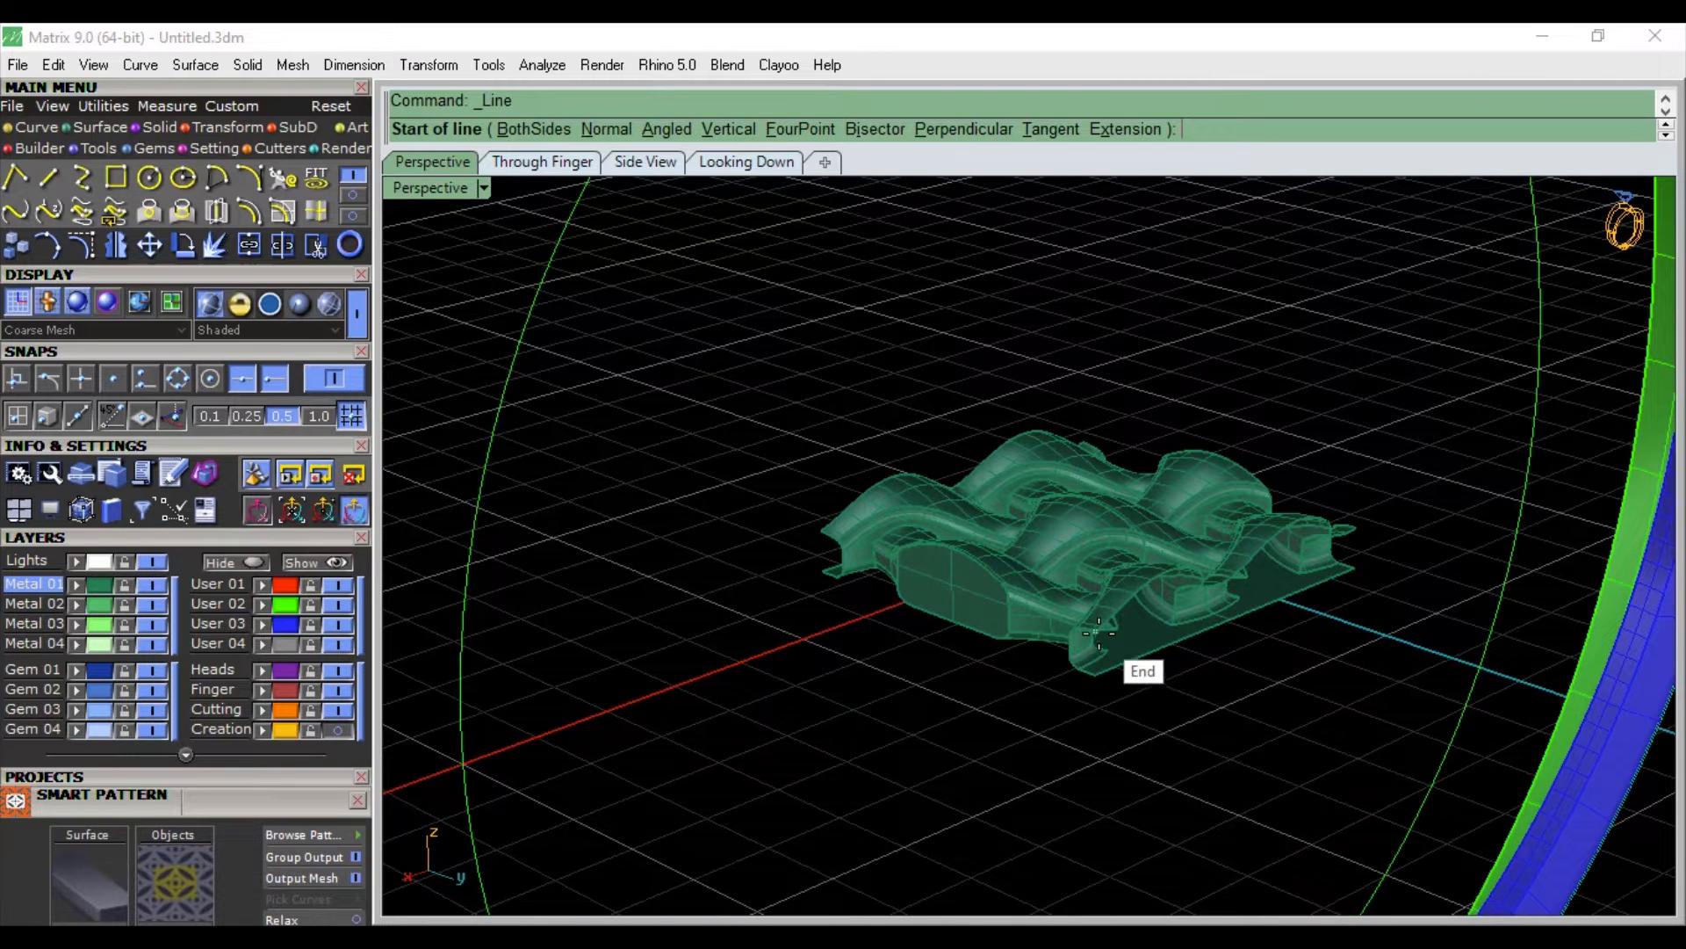
click(1099, 631)
click(1096, 674)
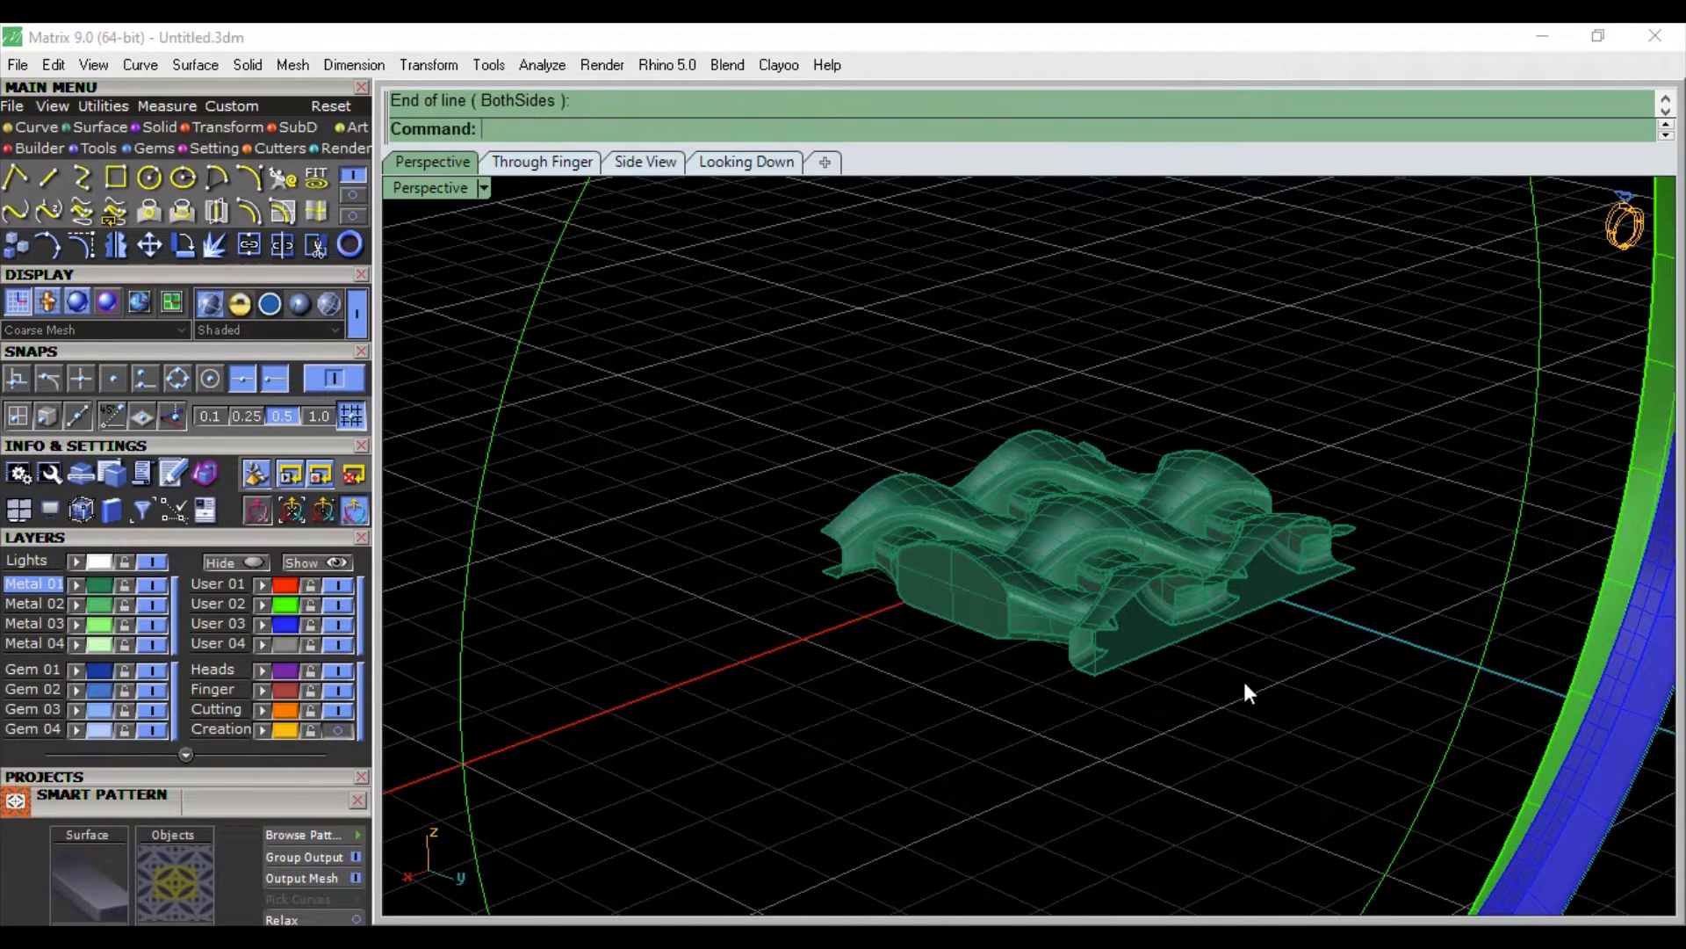
right_click(1241, 683)
click(1357, 534)
click(1367, 580)
scroll(1236, 682, up, 2)
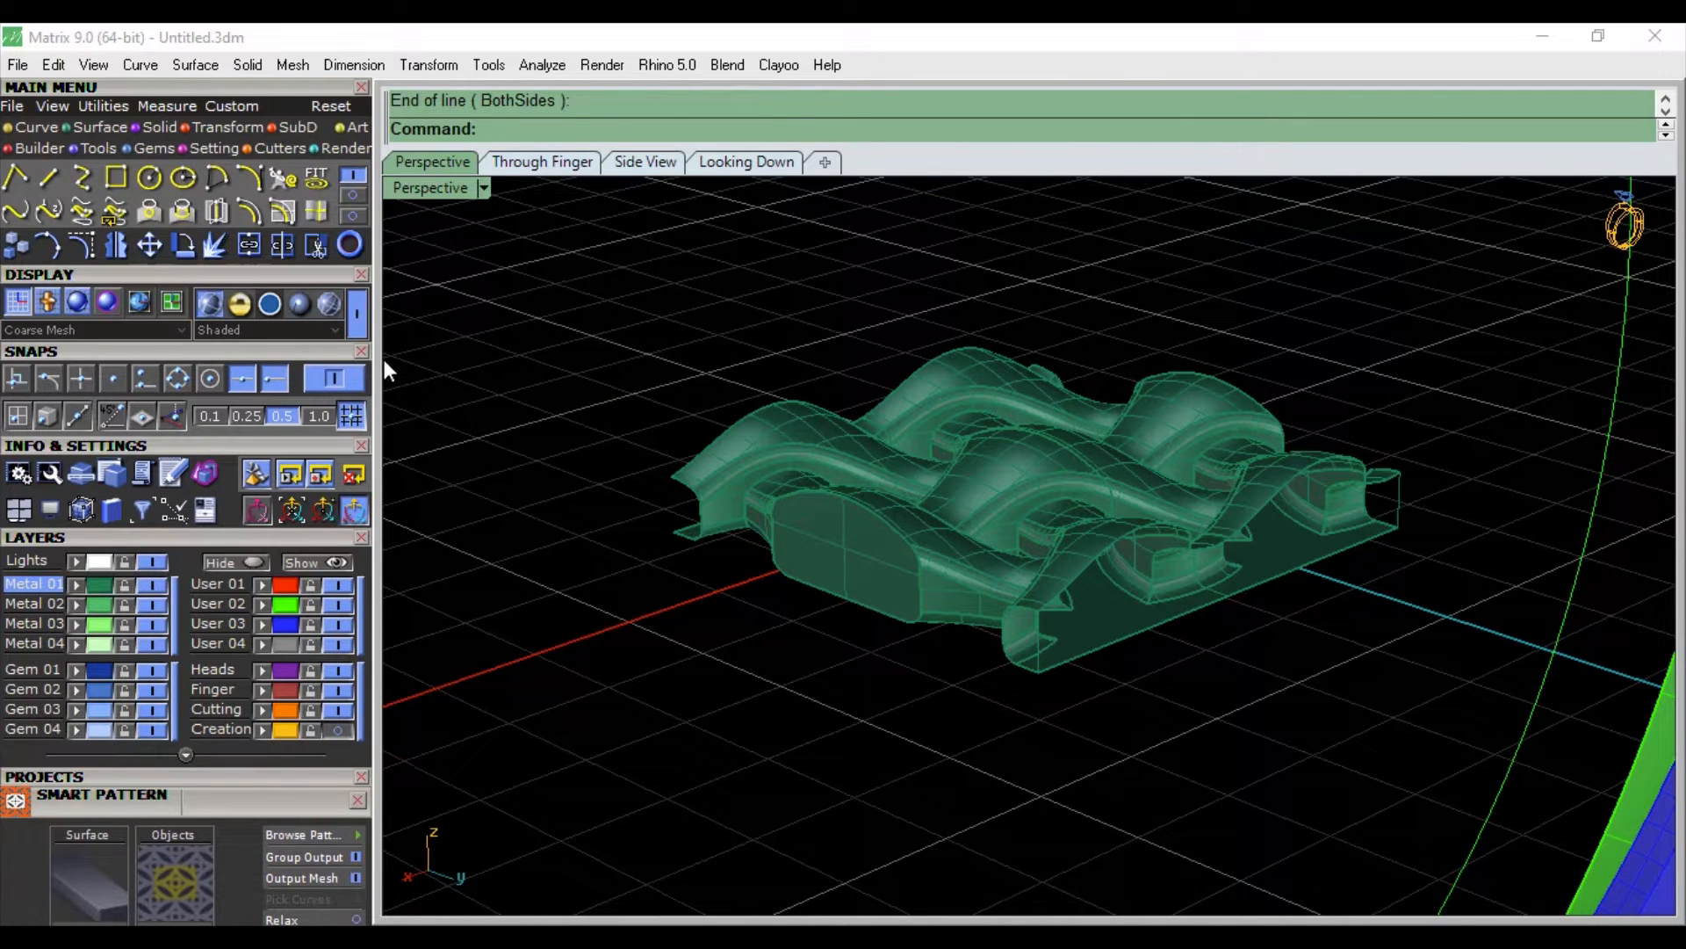
Step: Close the tile's open side with a Patch from its boundary edges and end lines, using 9 U/V spans, stiffness 9 and automatic trim
click(109, 128)
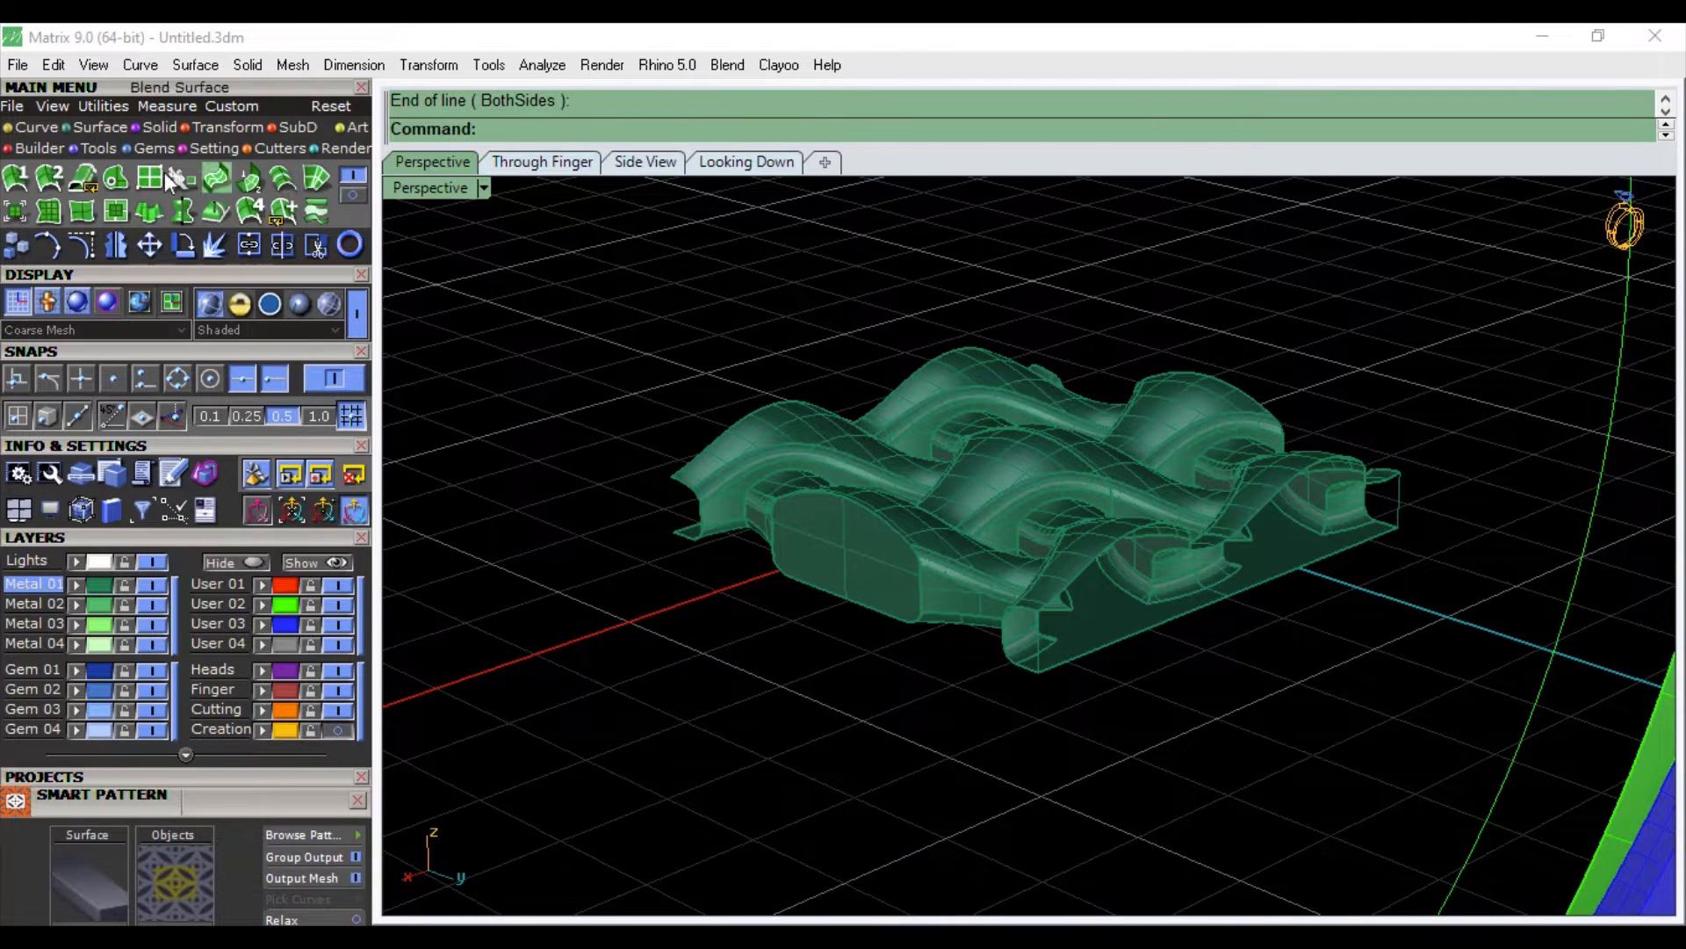
click(55, 200)
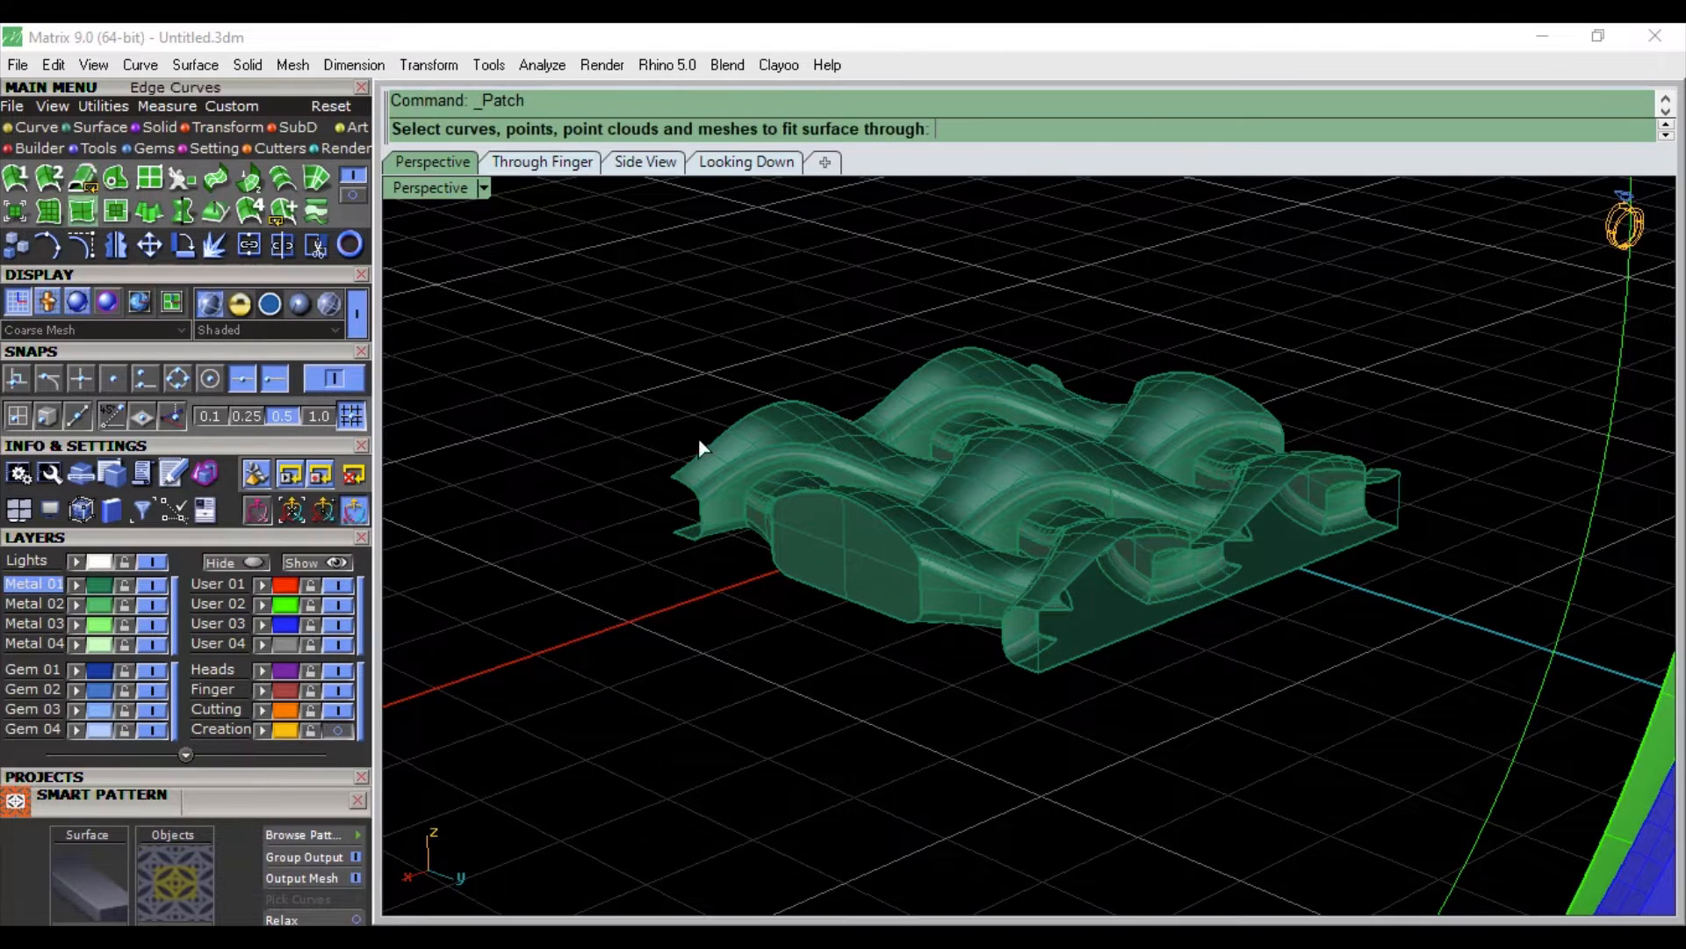
click(1054, 597)
scroll(1177, 553, up, 5)
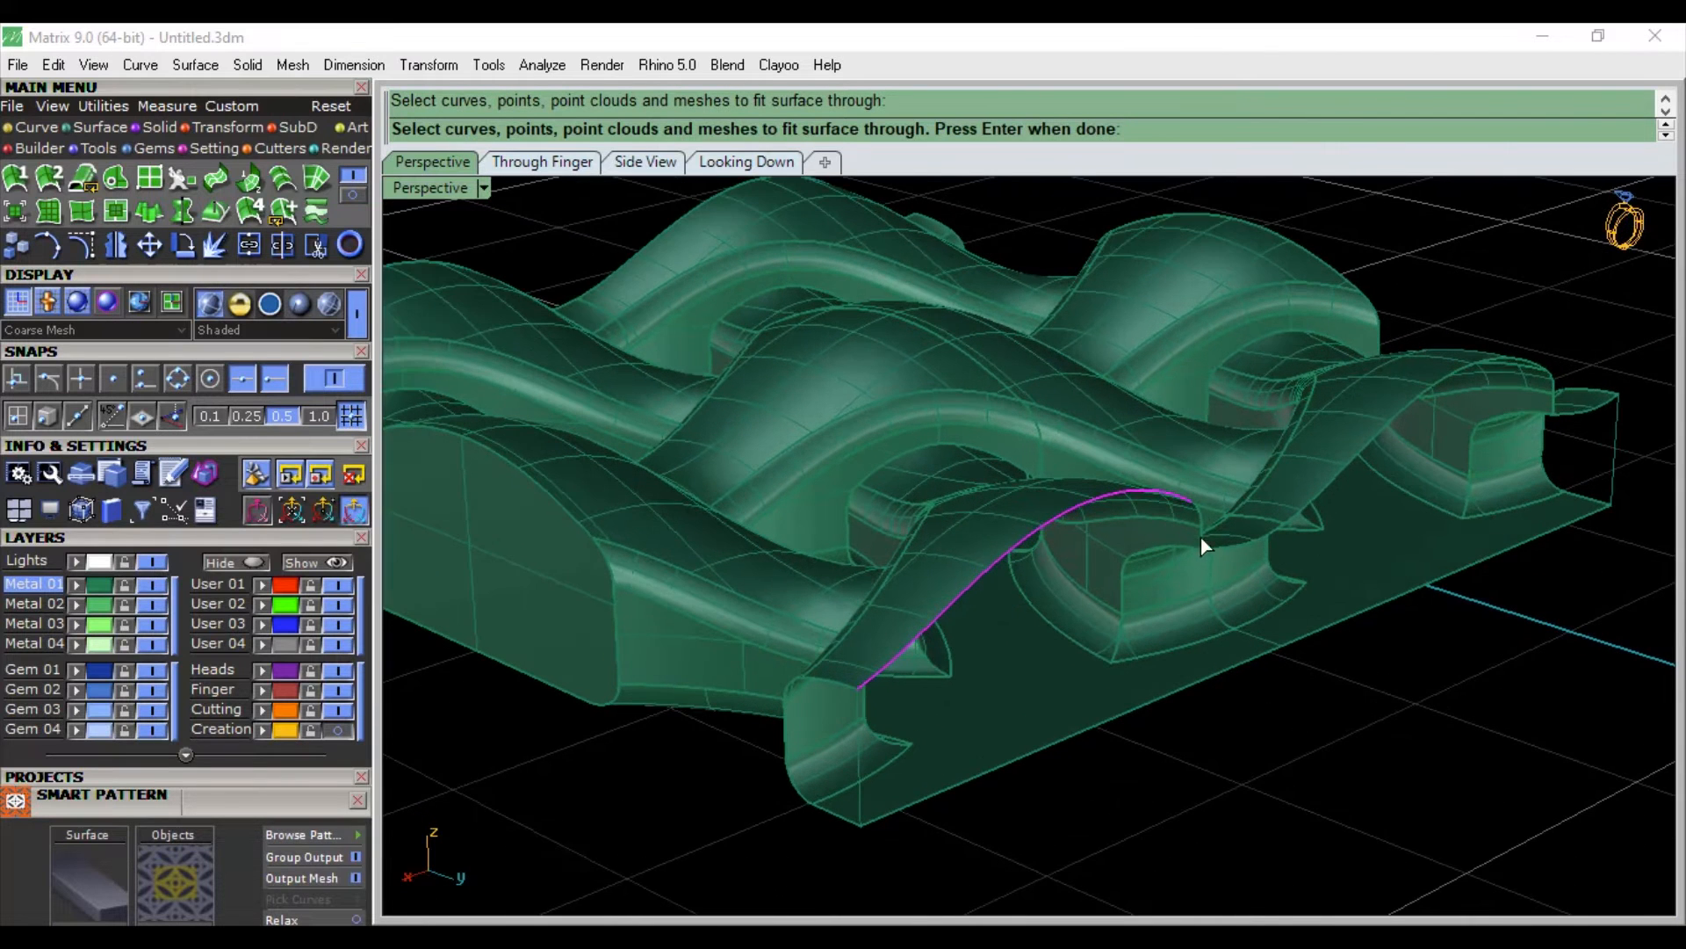
click(1202, 524)
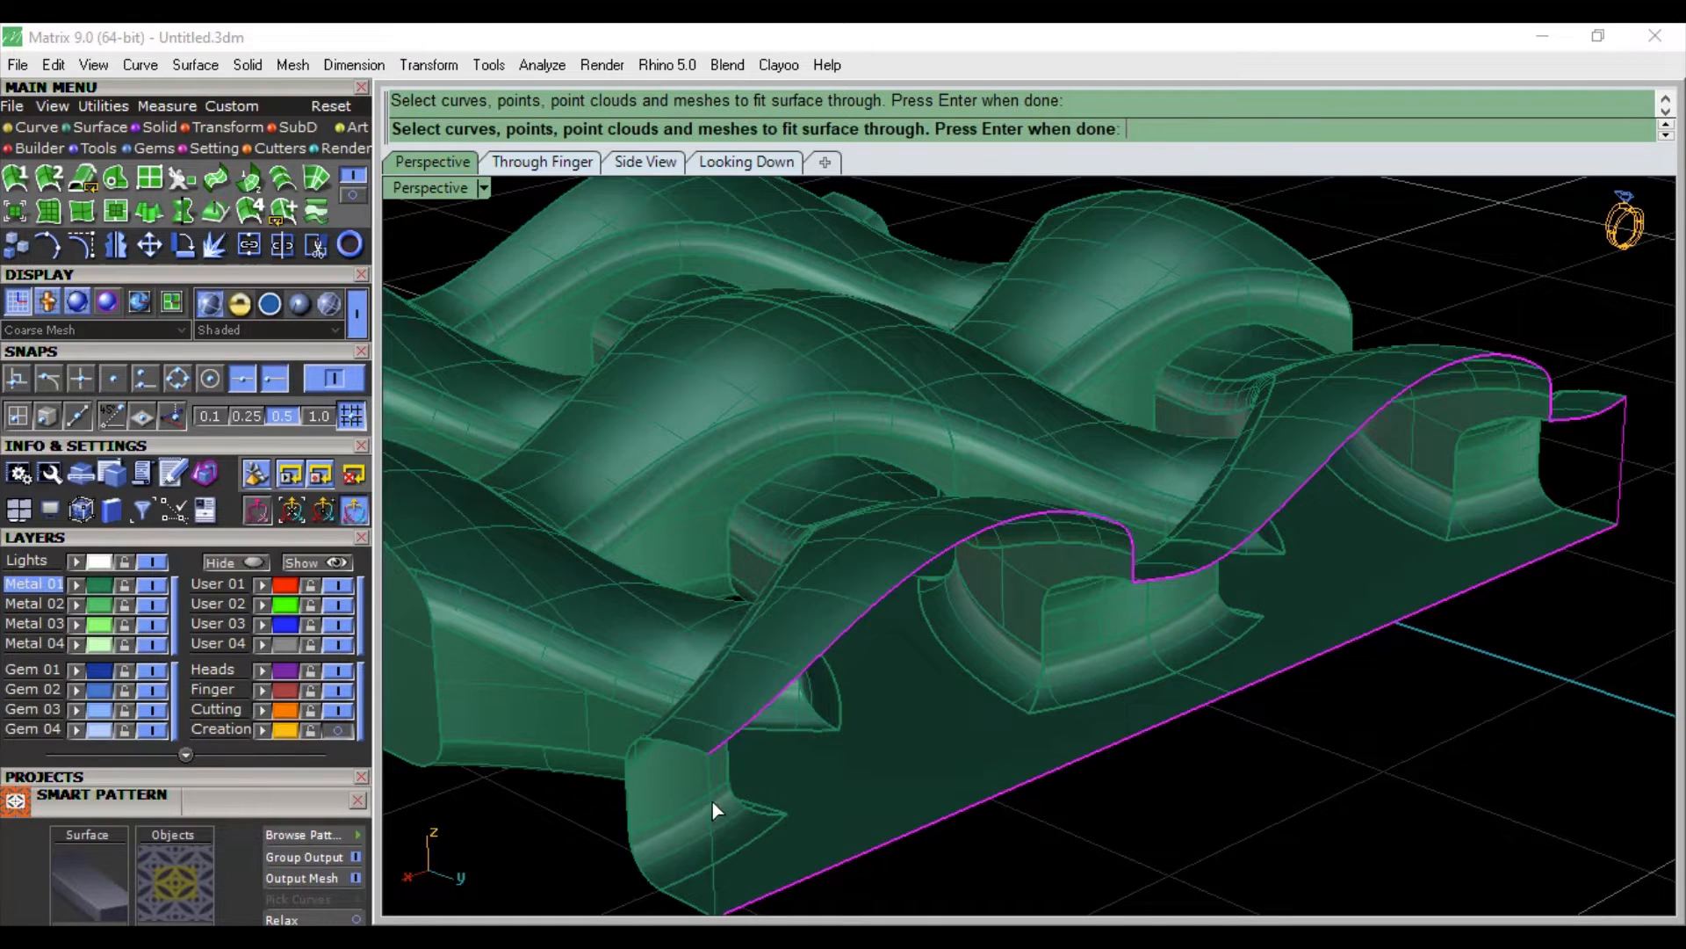
scroll(708, 803, down, 6)
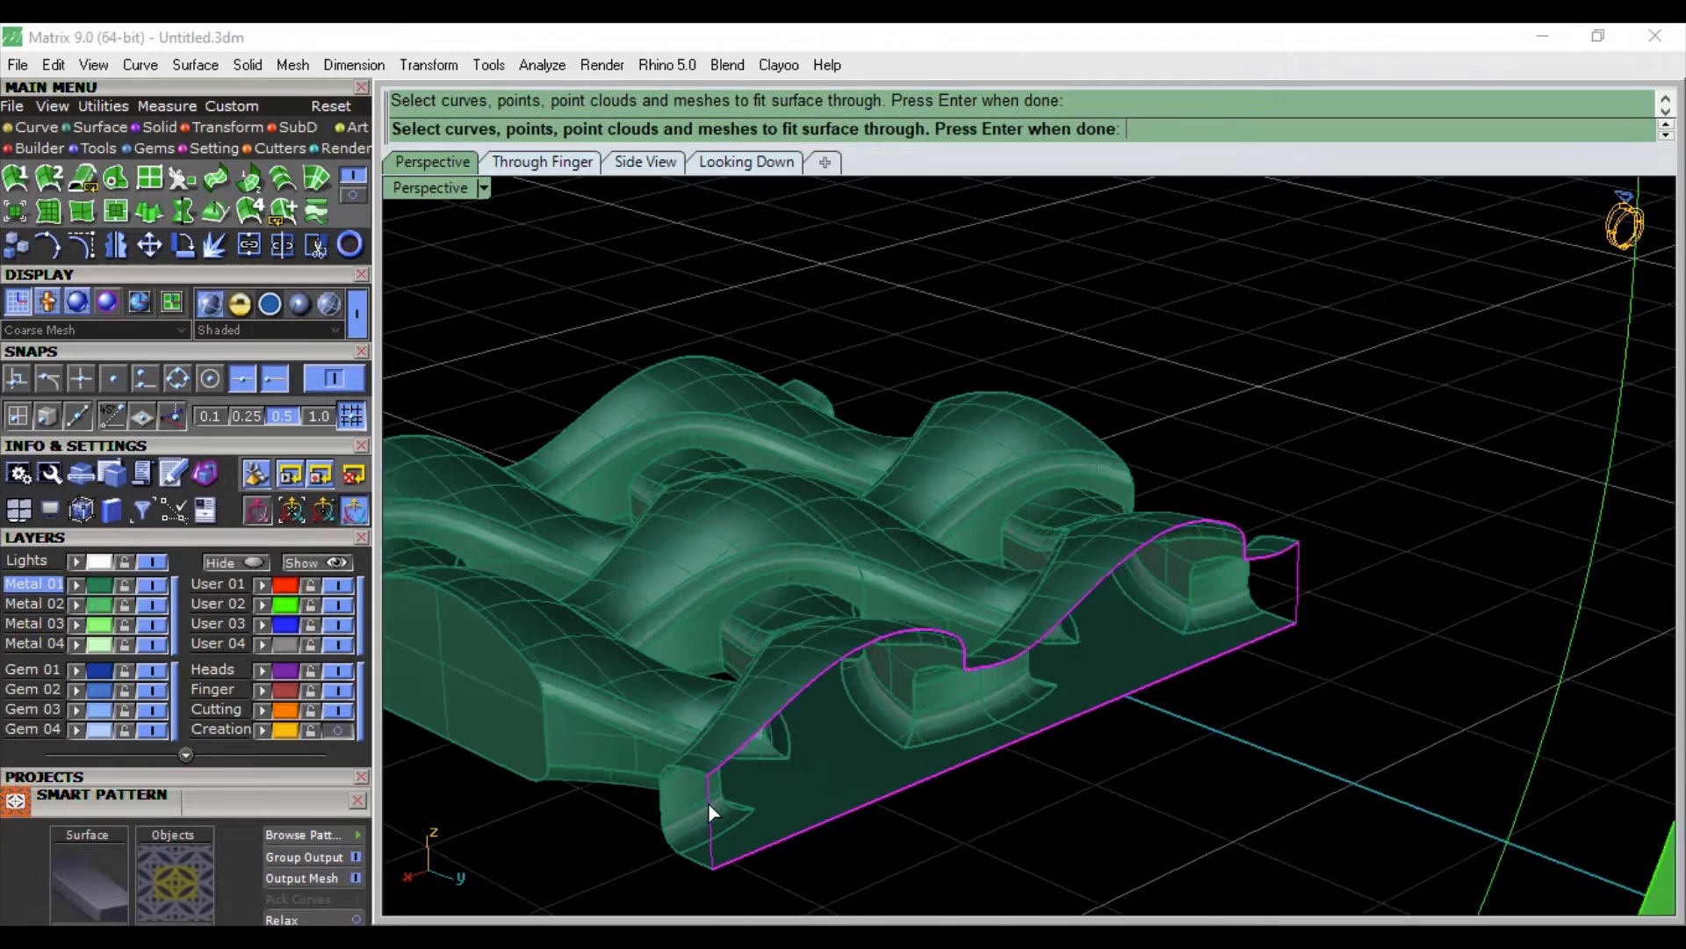
key(Return)
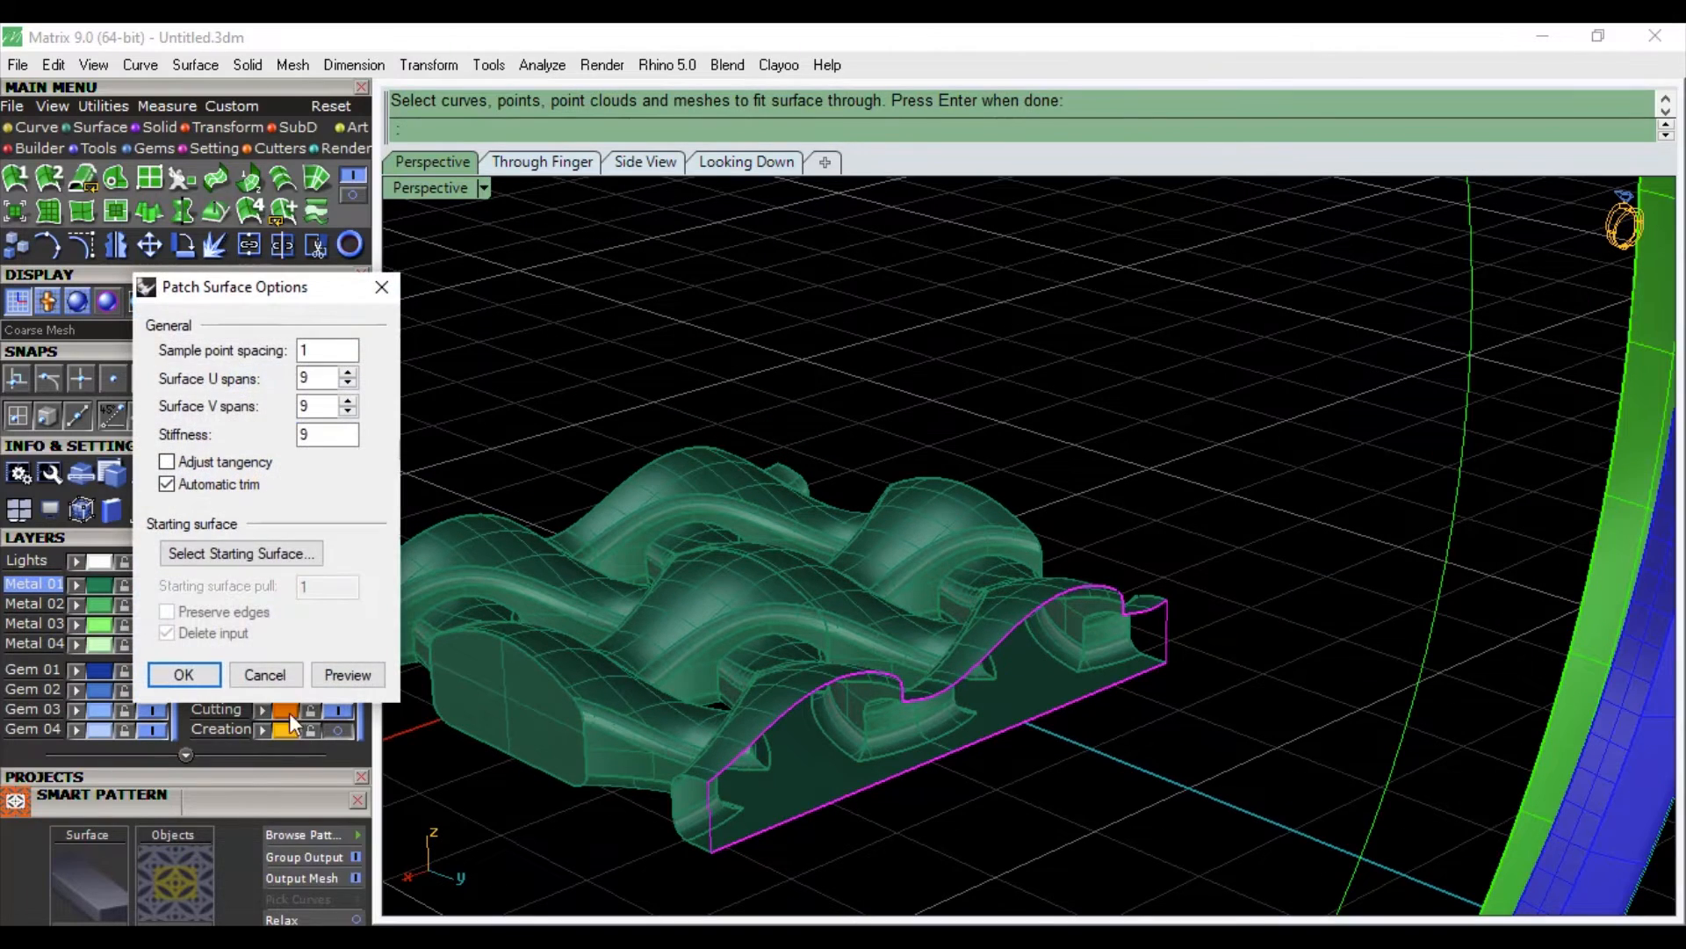
click(199, 676)
Step: Mirror a copy of the patch surface across the vertical plane through the origin onto the tile's opposite side
shift+right_drag(755, 813, 919, 632)
click(924, 631)
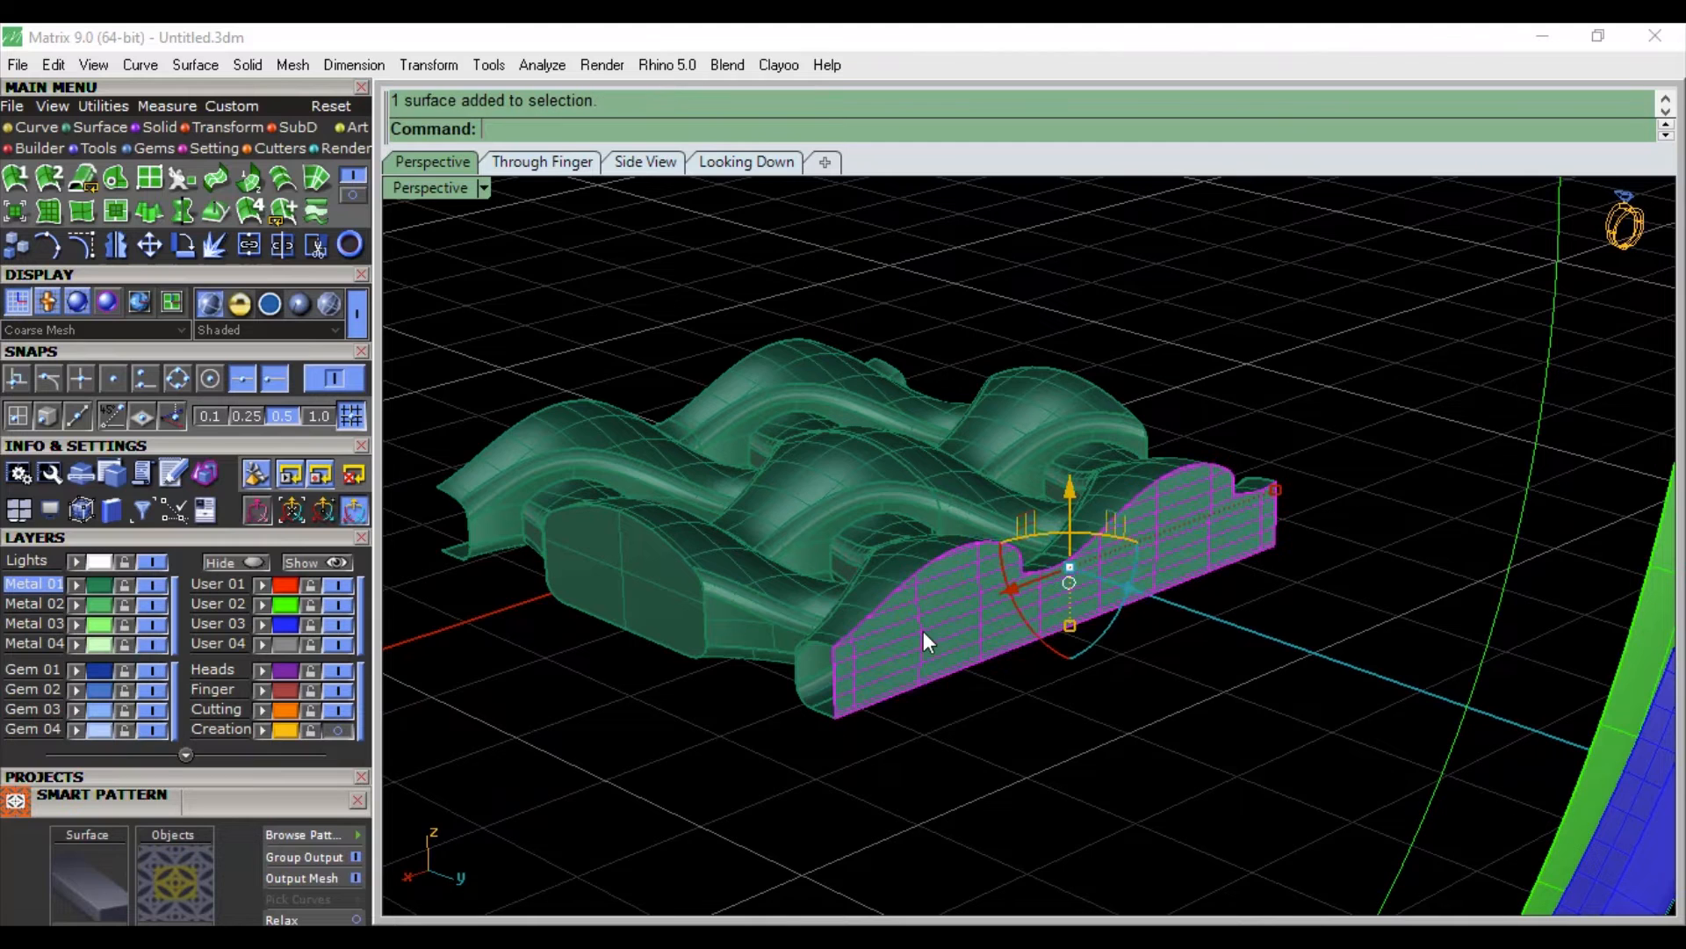
double_click(409, 183)
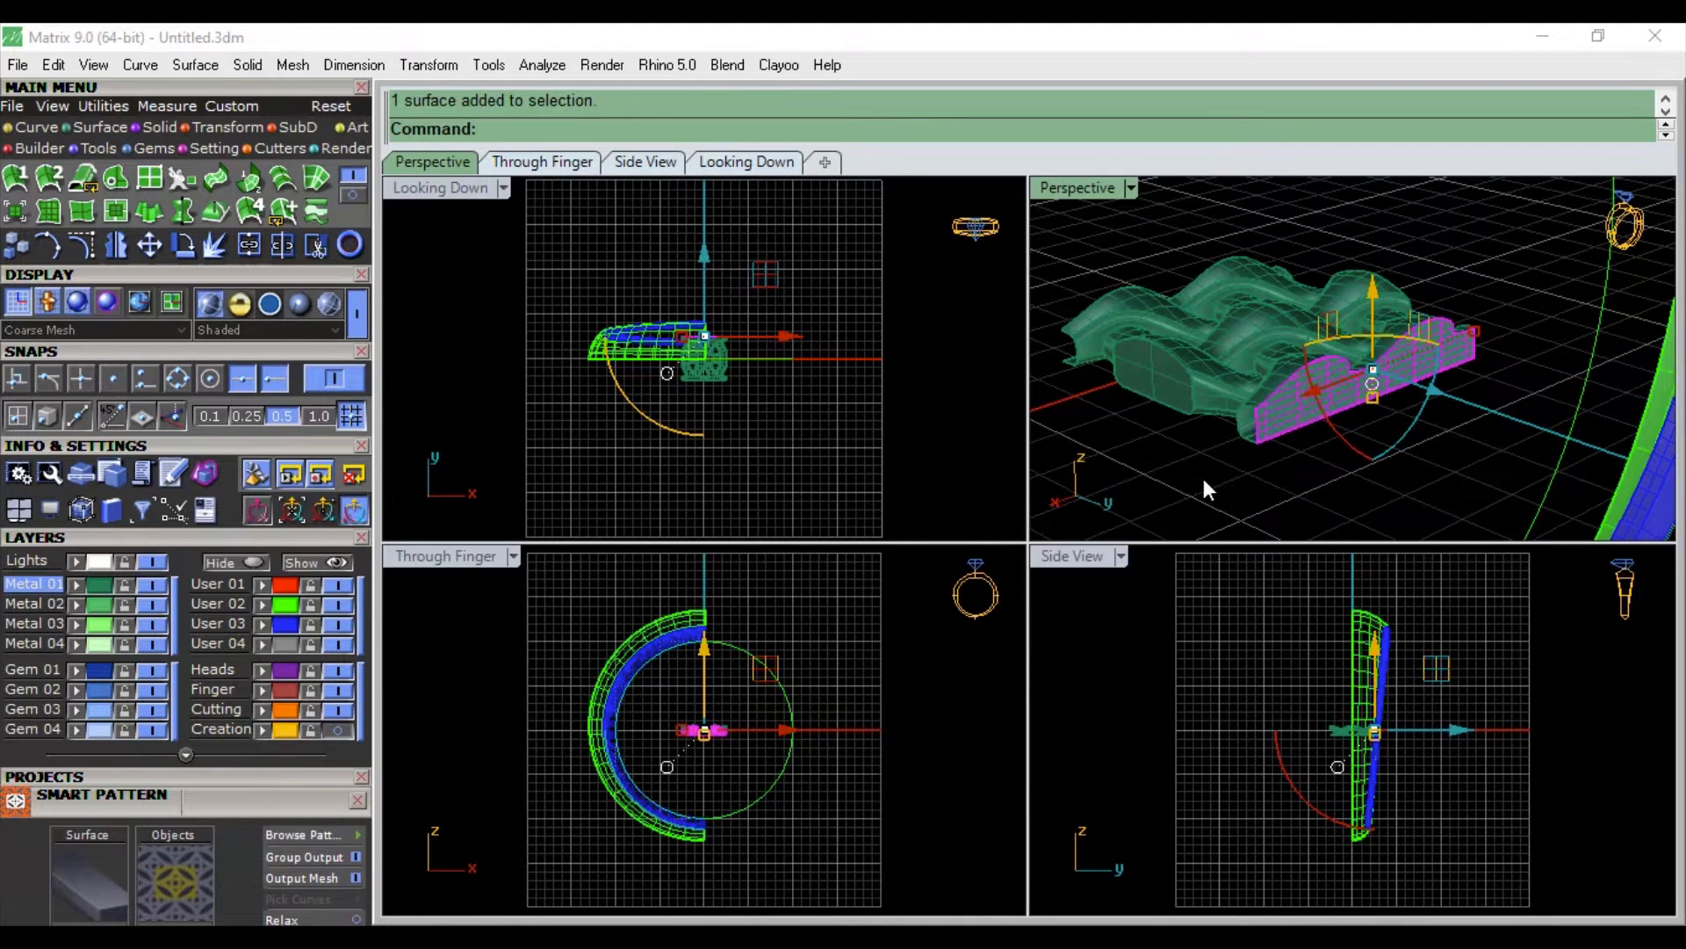
scroll(1213, 450, down, 4)
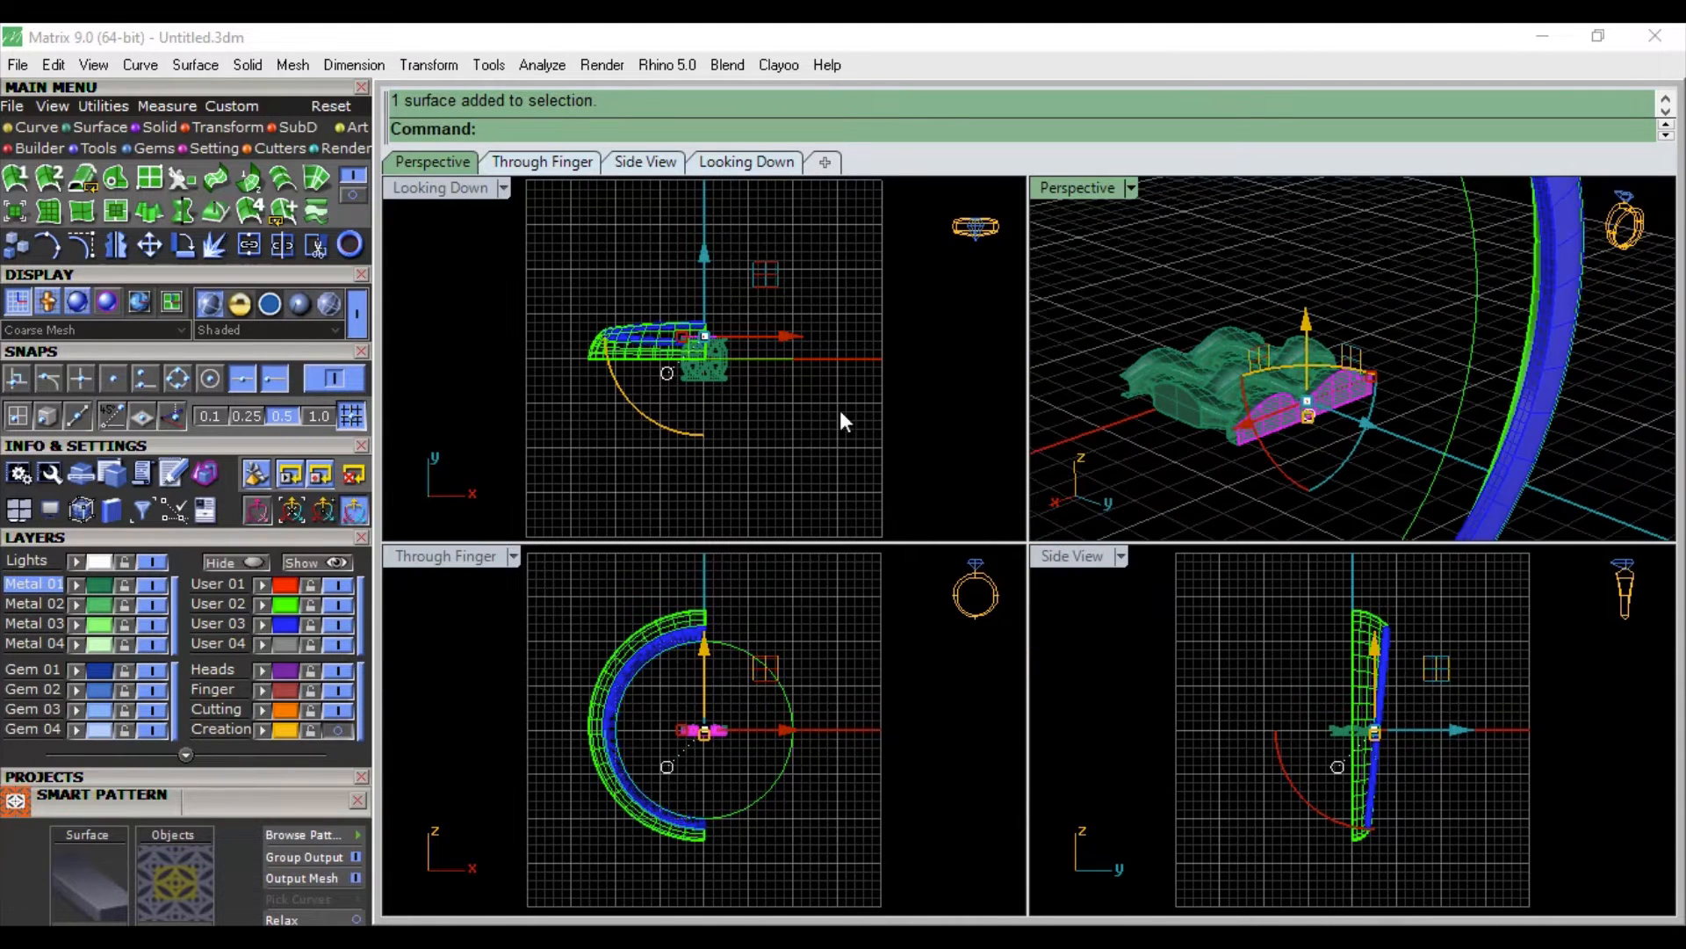
click(111, 247)
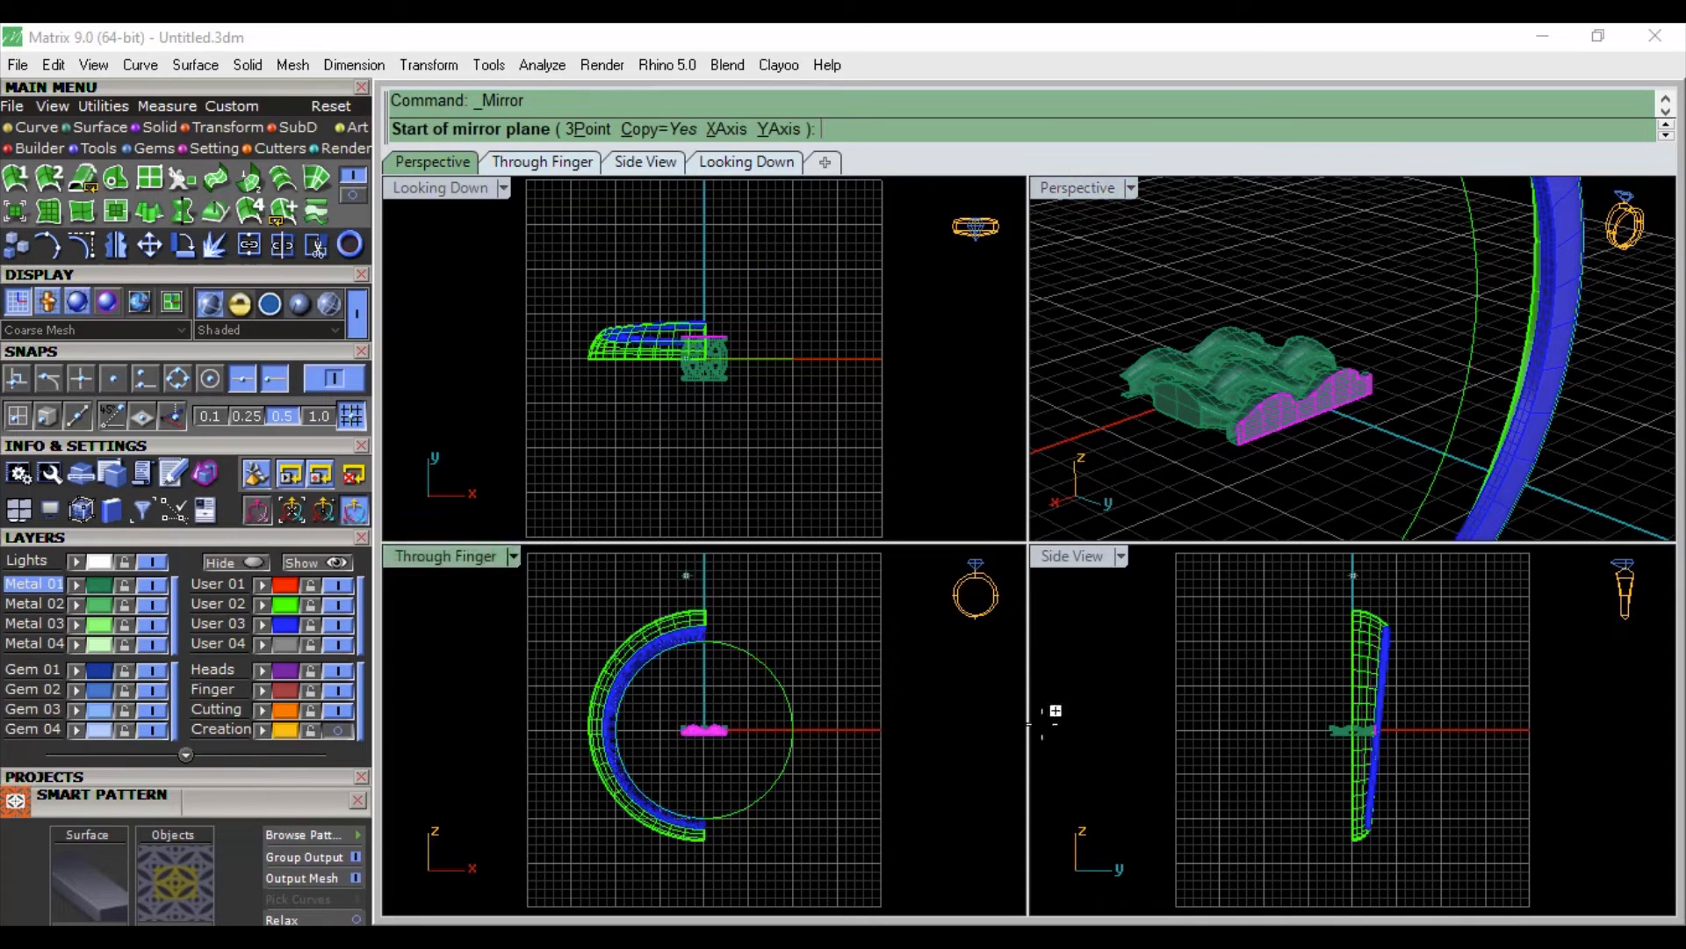
text(0)
key(Return)
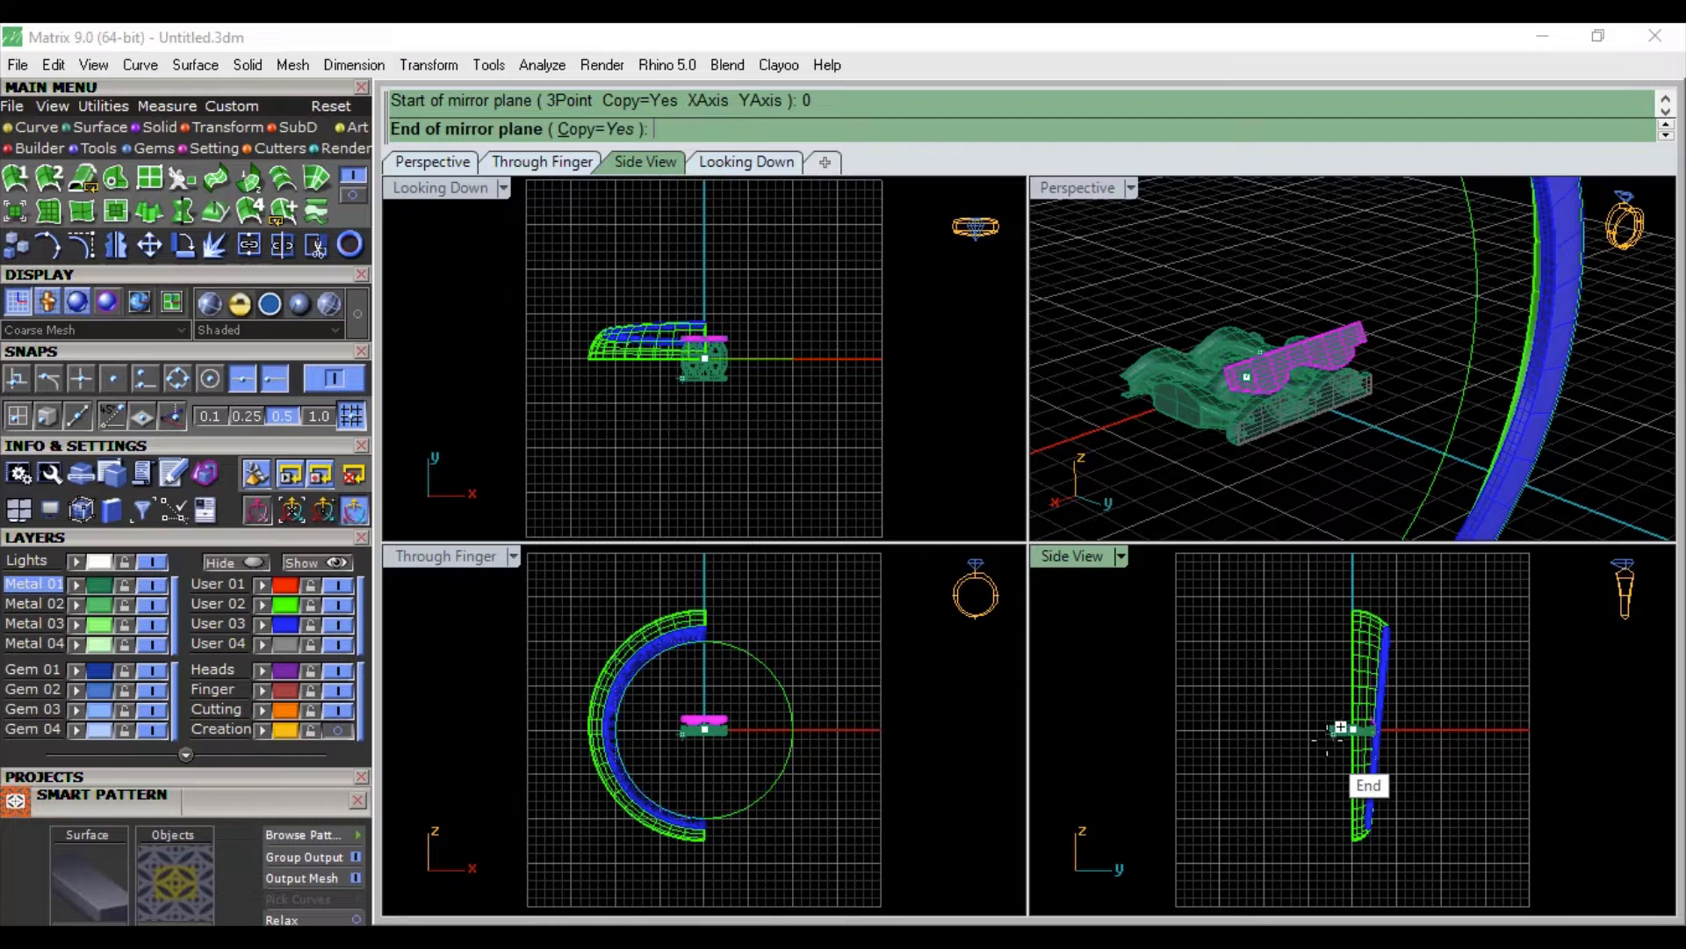
click(1357, 583)
click(1208, 464)
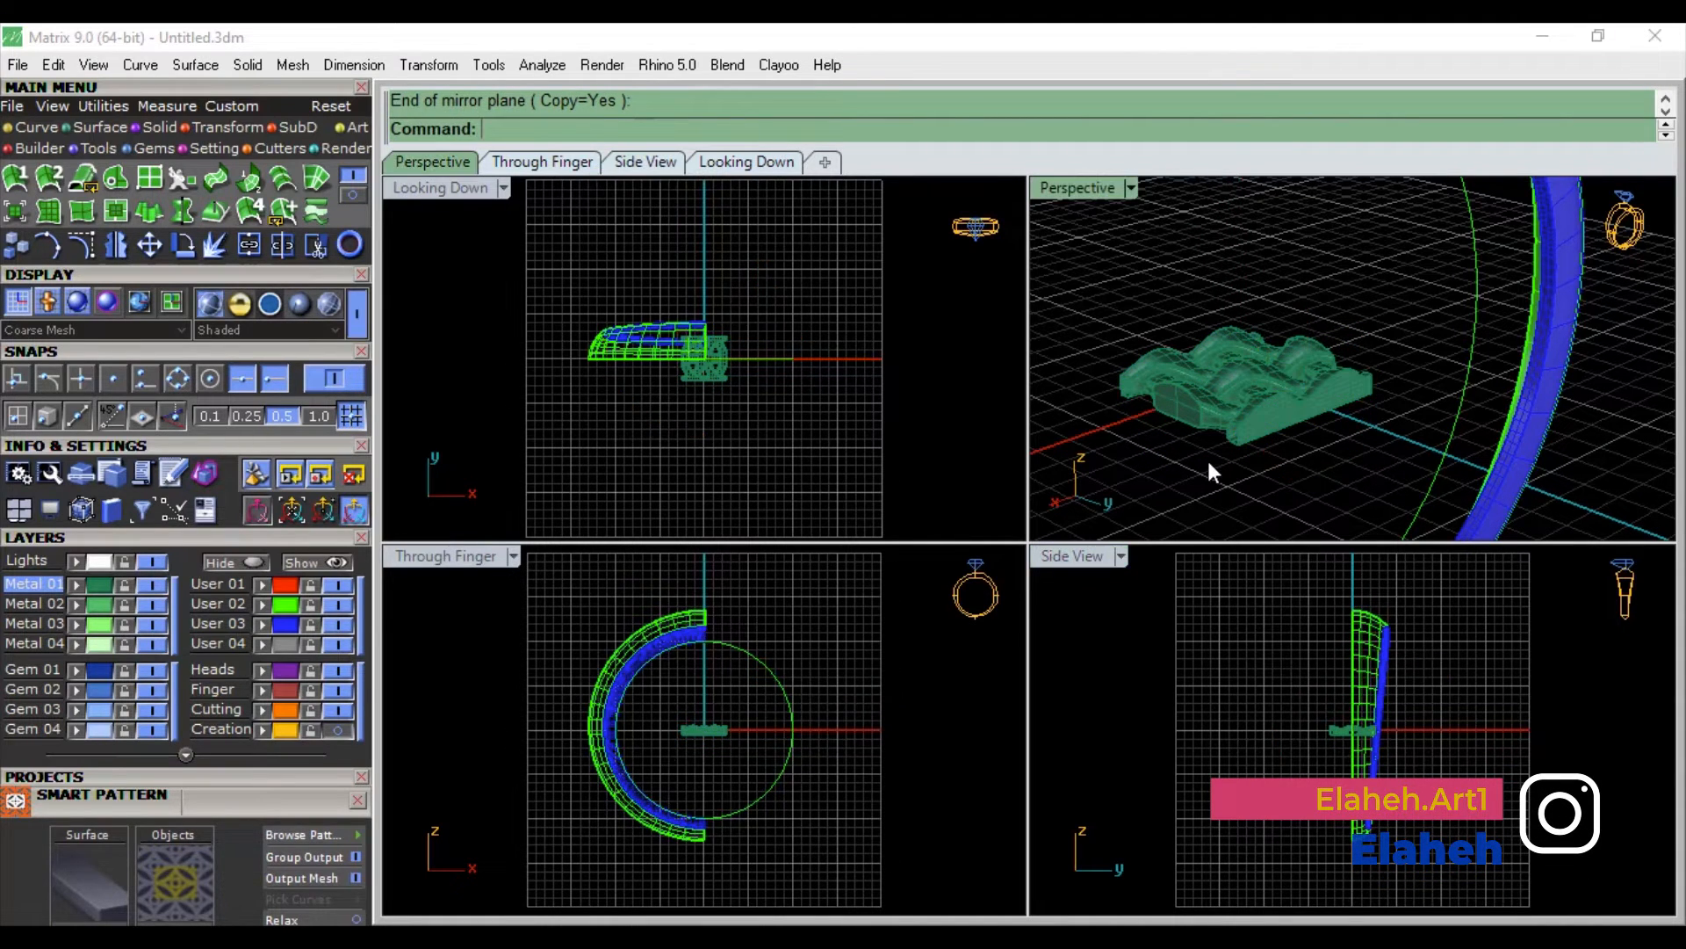
Step: Join the tile with its two side patches and cap the remaining planar openings
drag(1125, 471, 1099, 462)
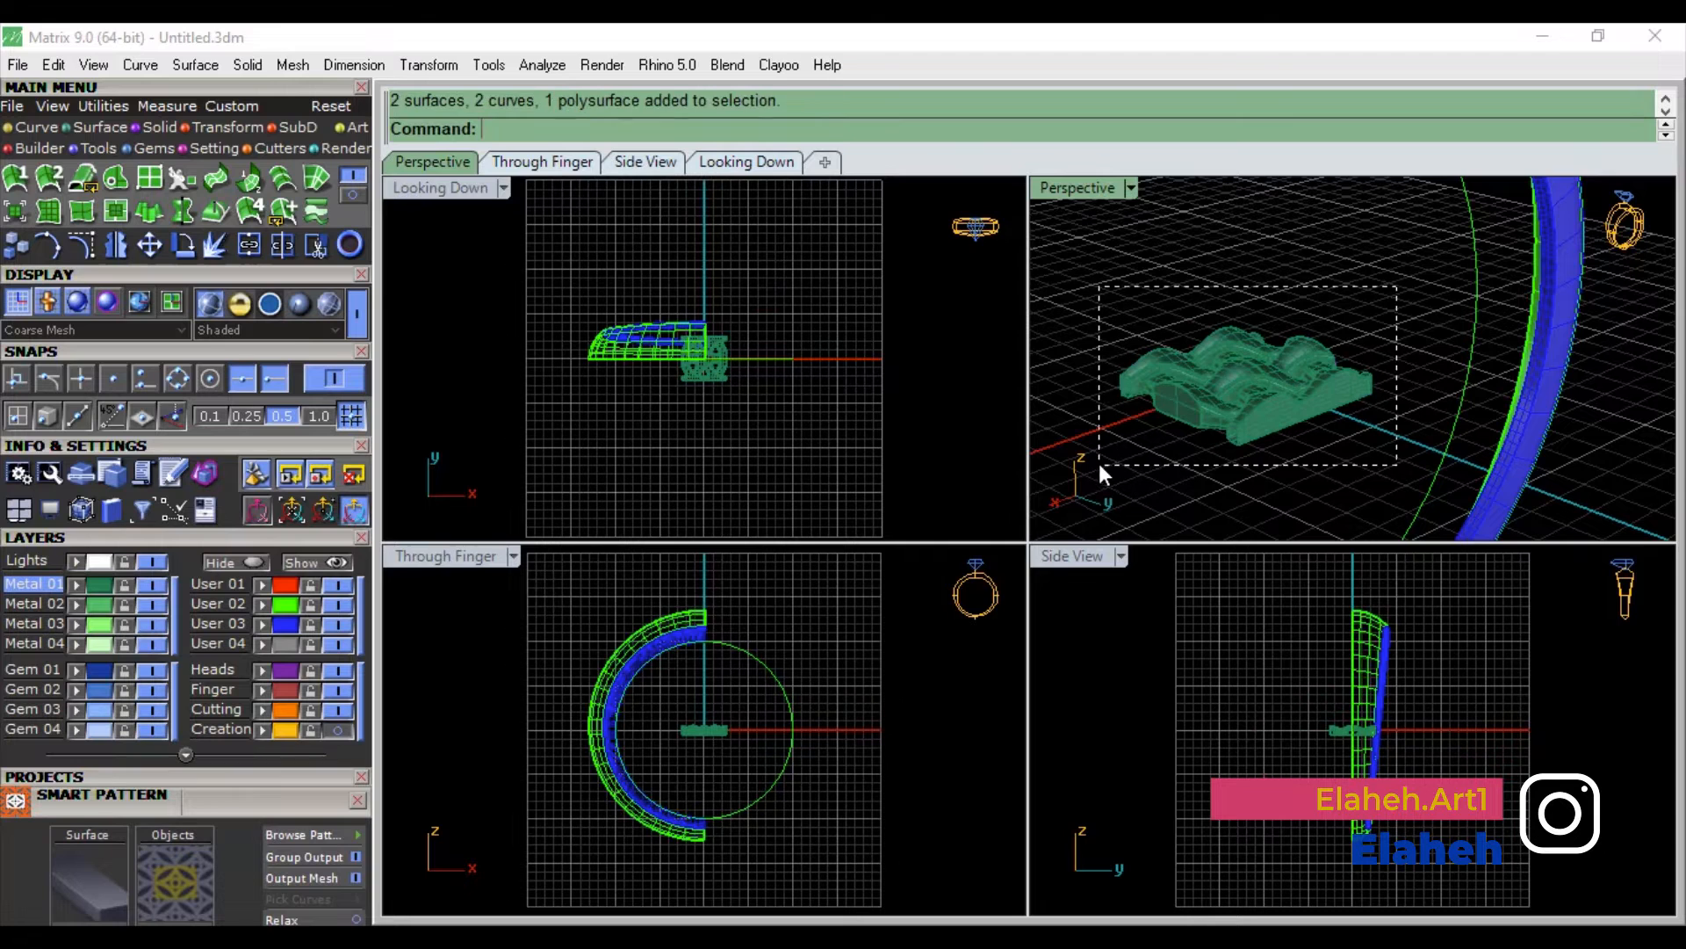
click(247, 244)
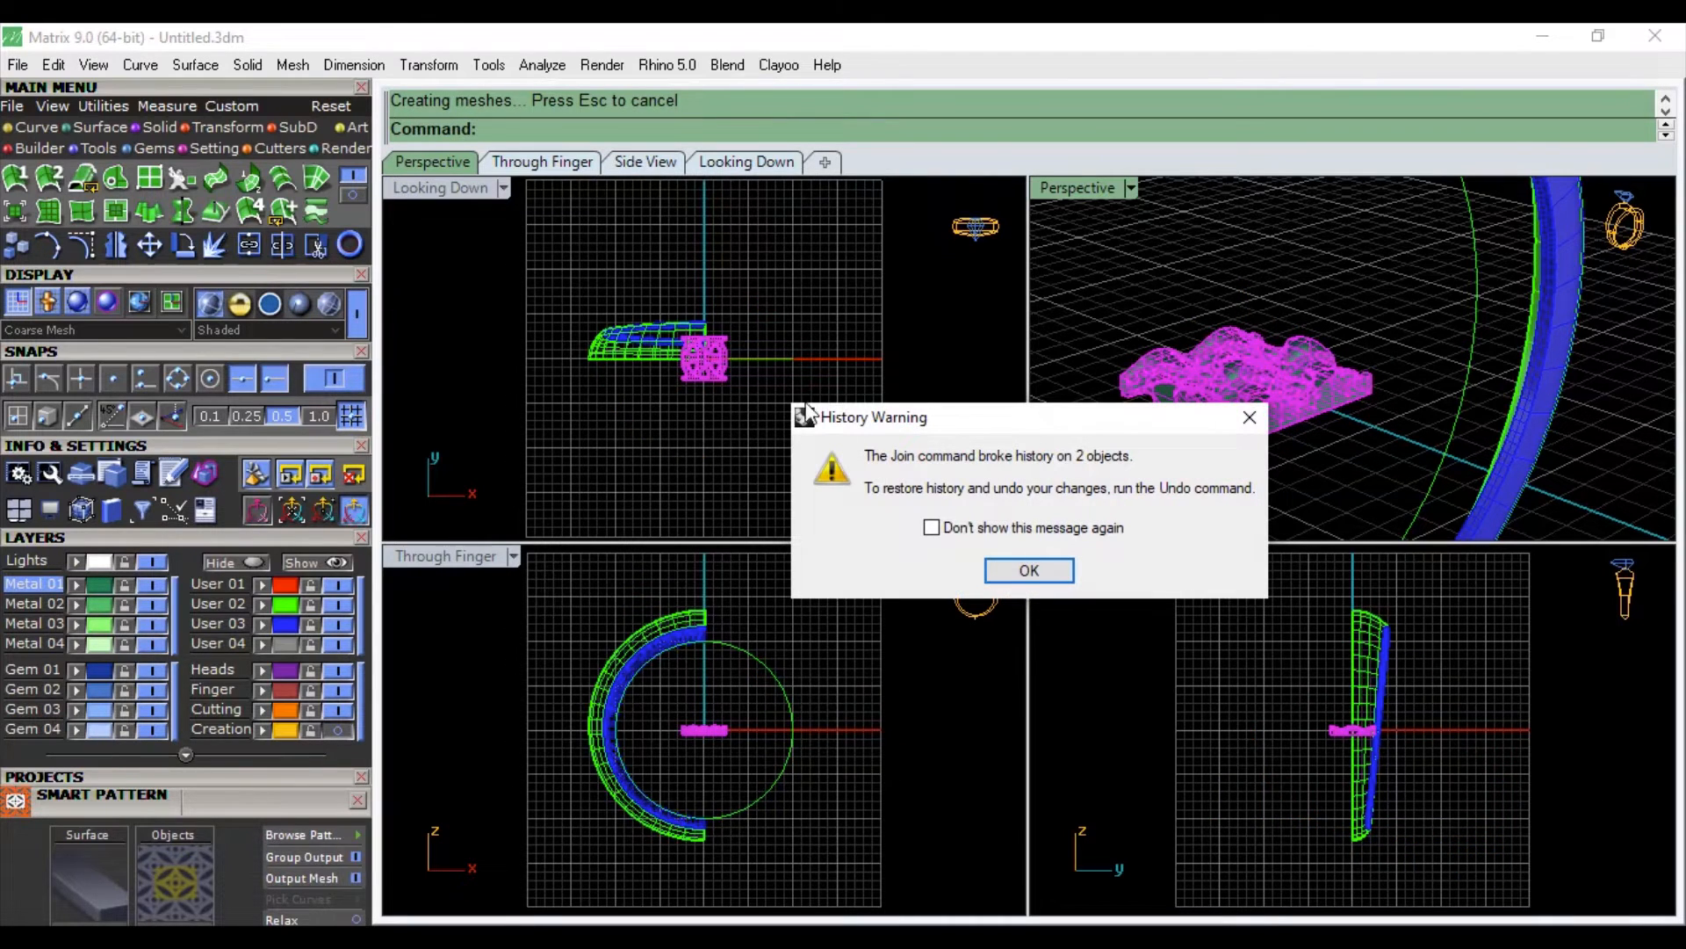
click(1029, 570)
click(160, 126)
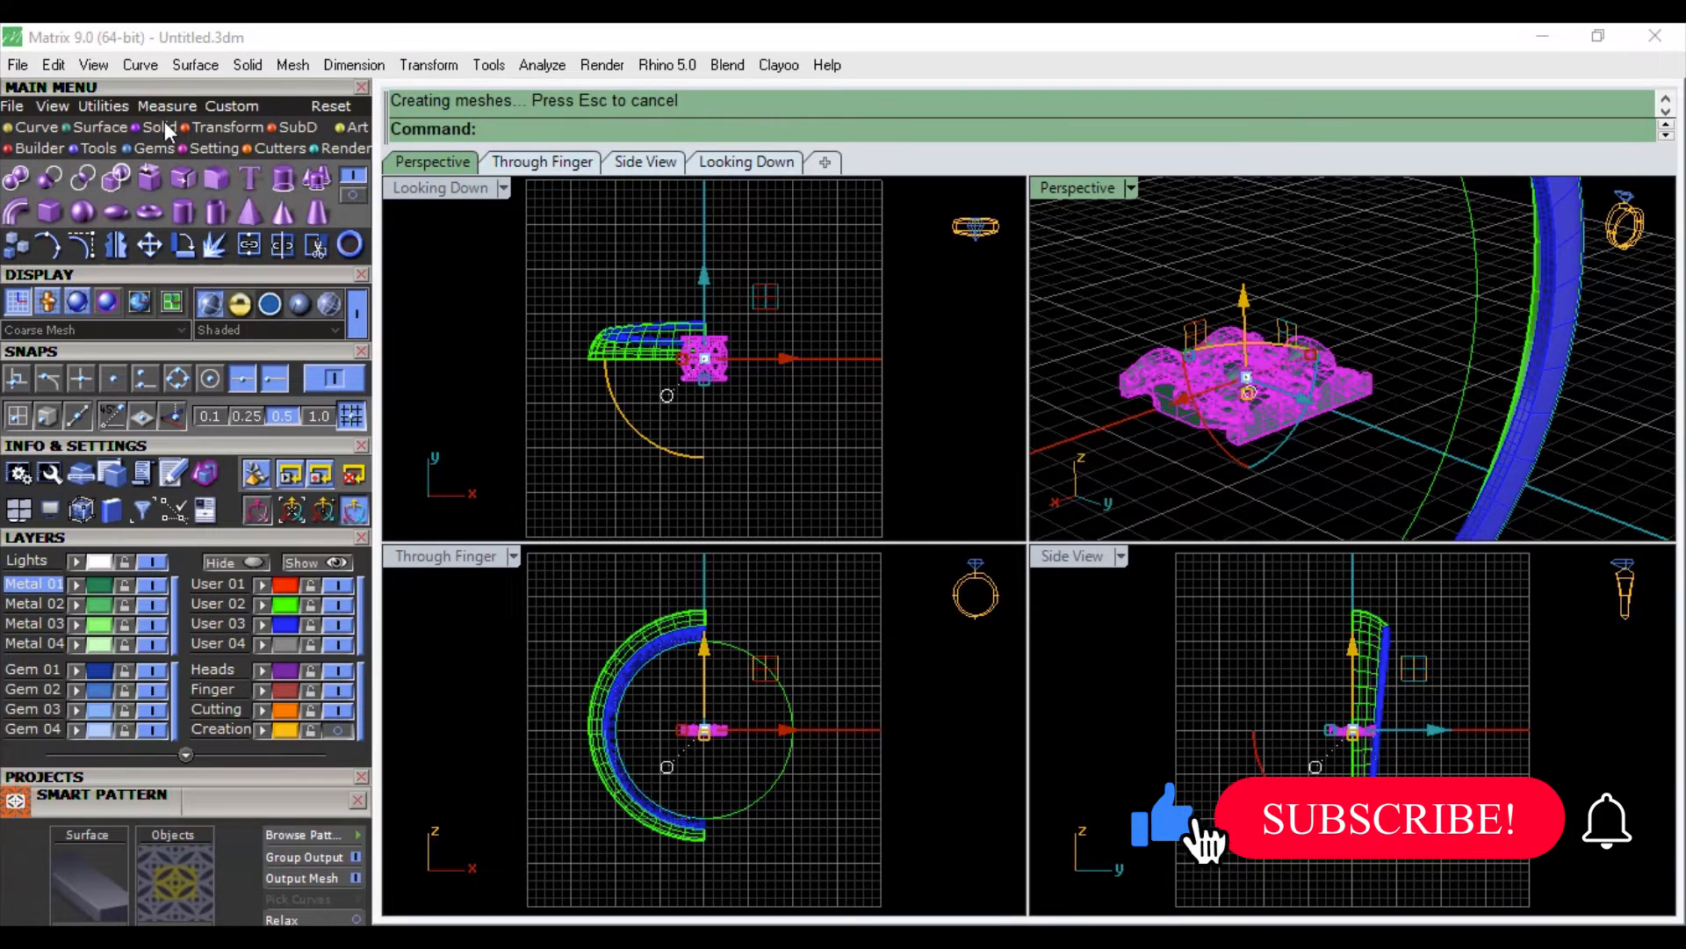
click(151, 180)
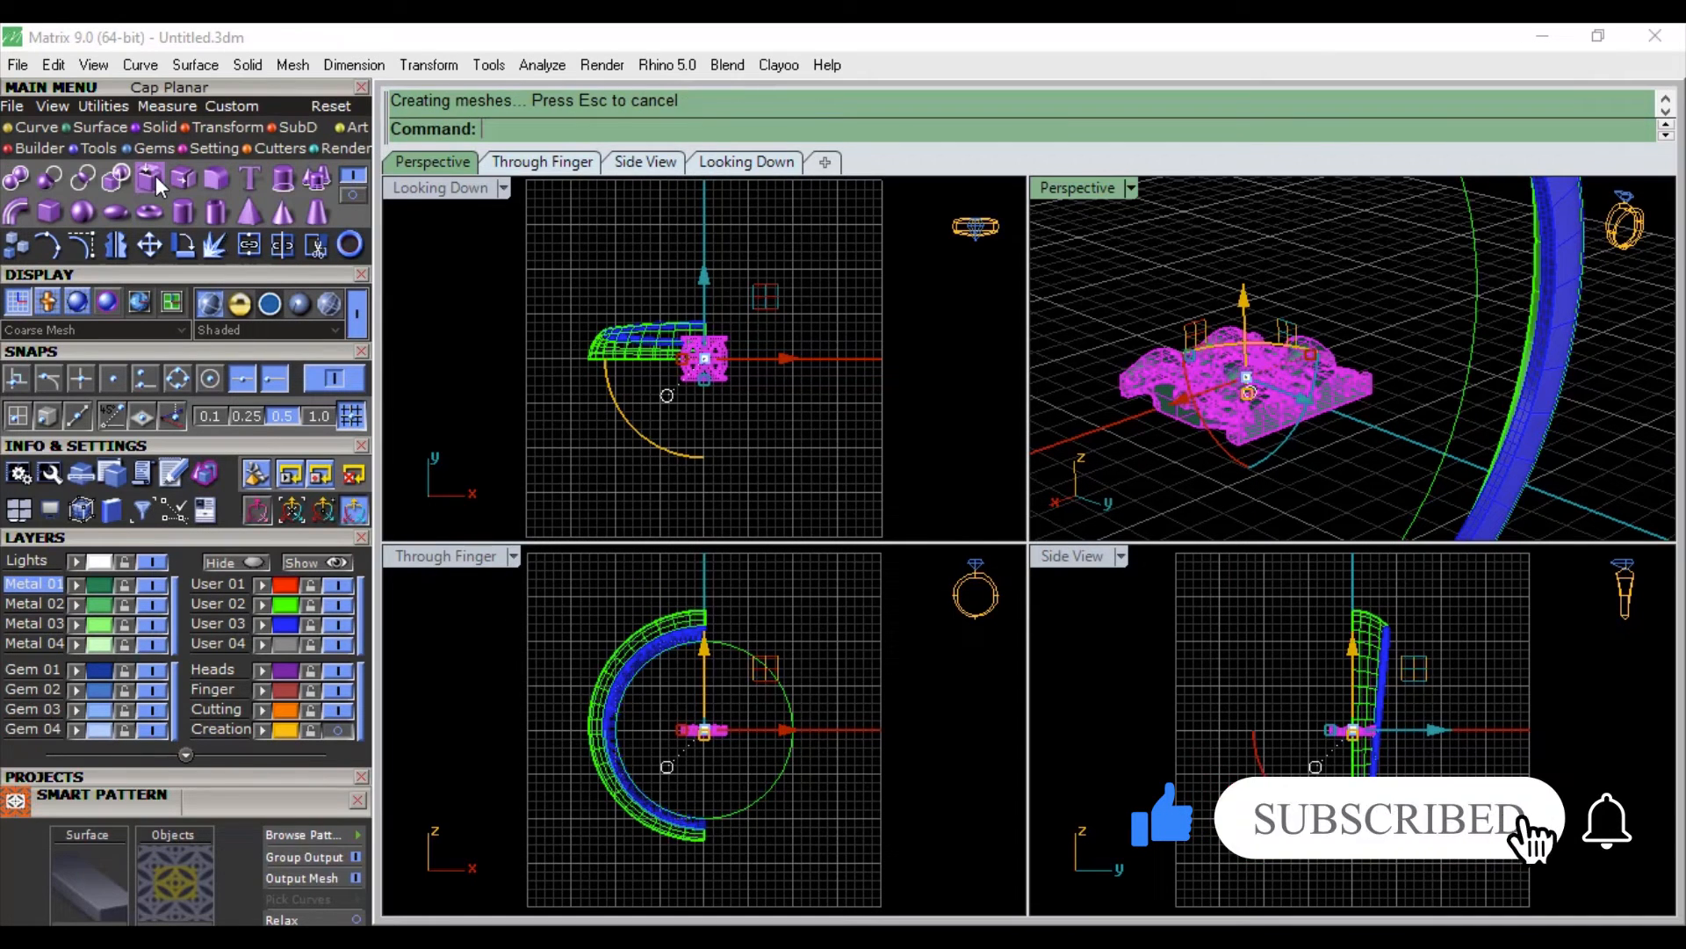
click(1133, 273)
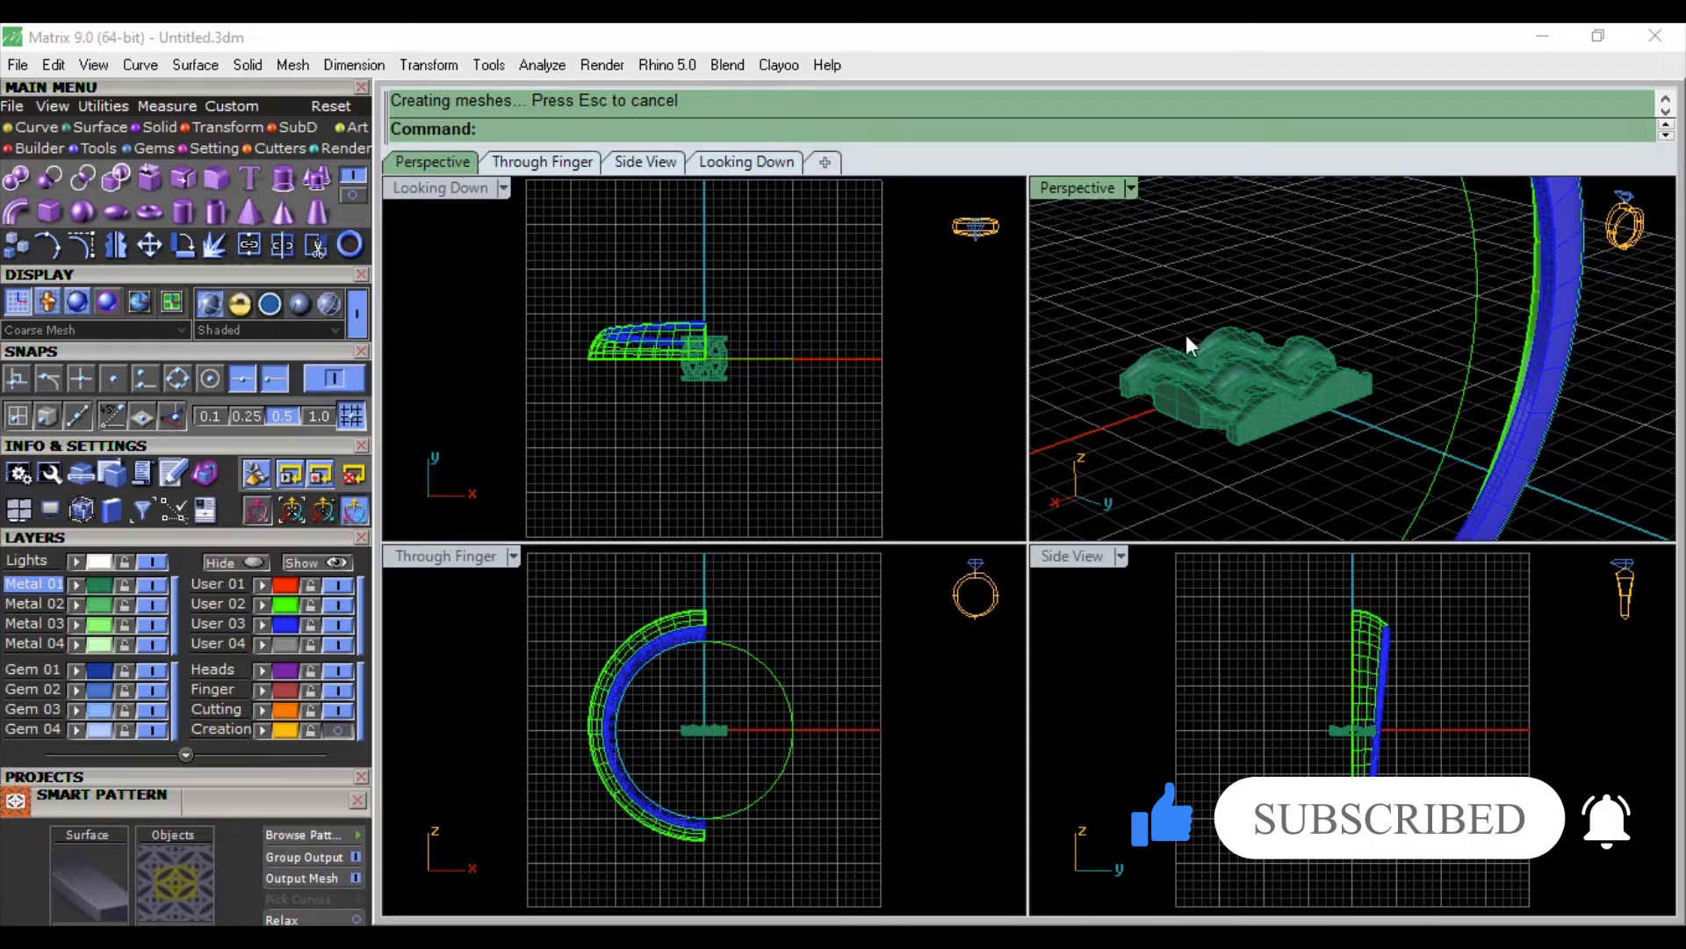
Step: Assign the green outer shank surface as the Smart Pattern surface and the closed Celtic tile as its object
scroll(1225, 410, down, 5)
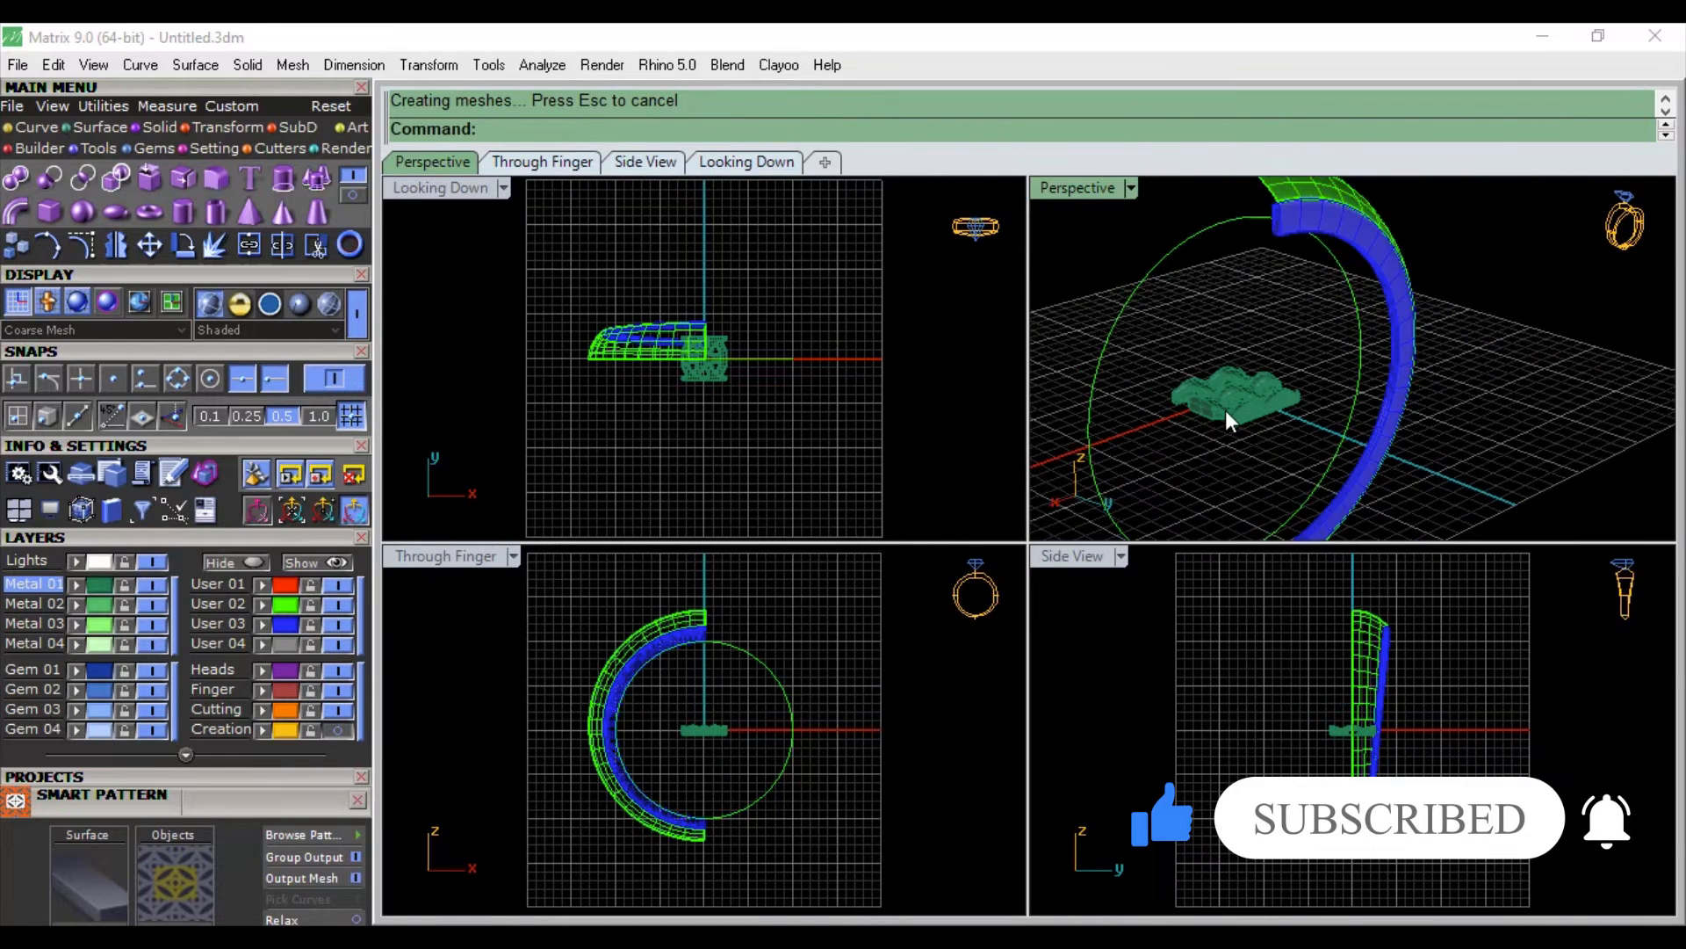
scroll(1225, 409, down, 3)
right_drag(1222, 409, 1300, 398)
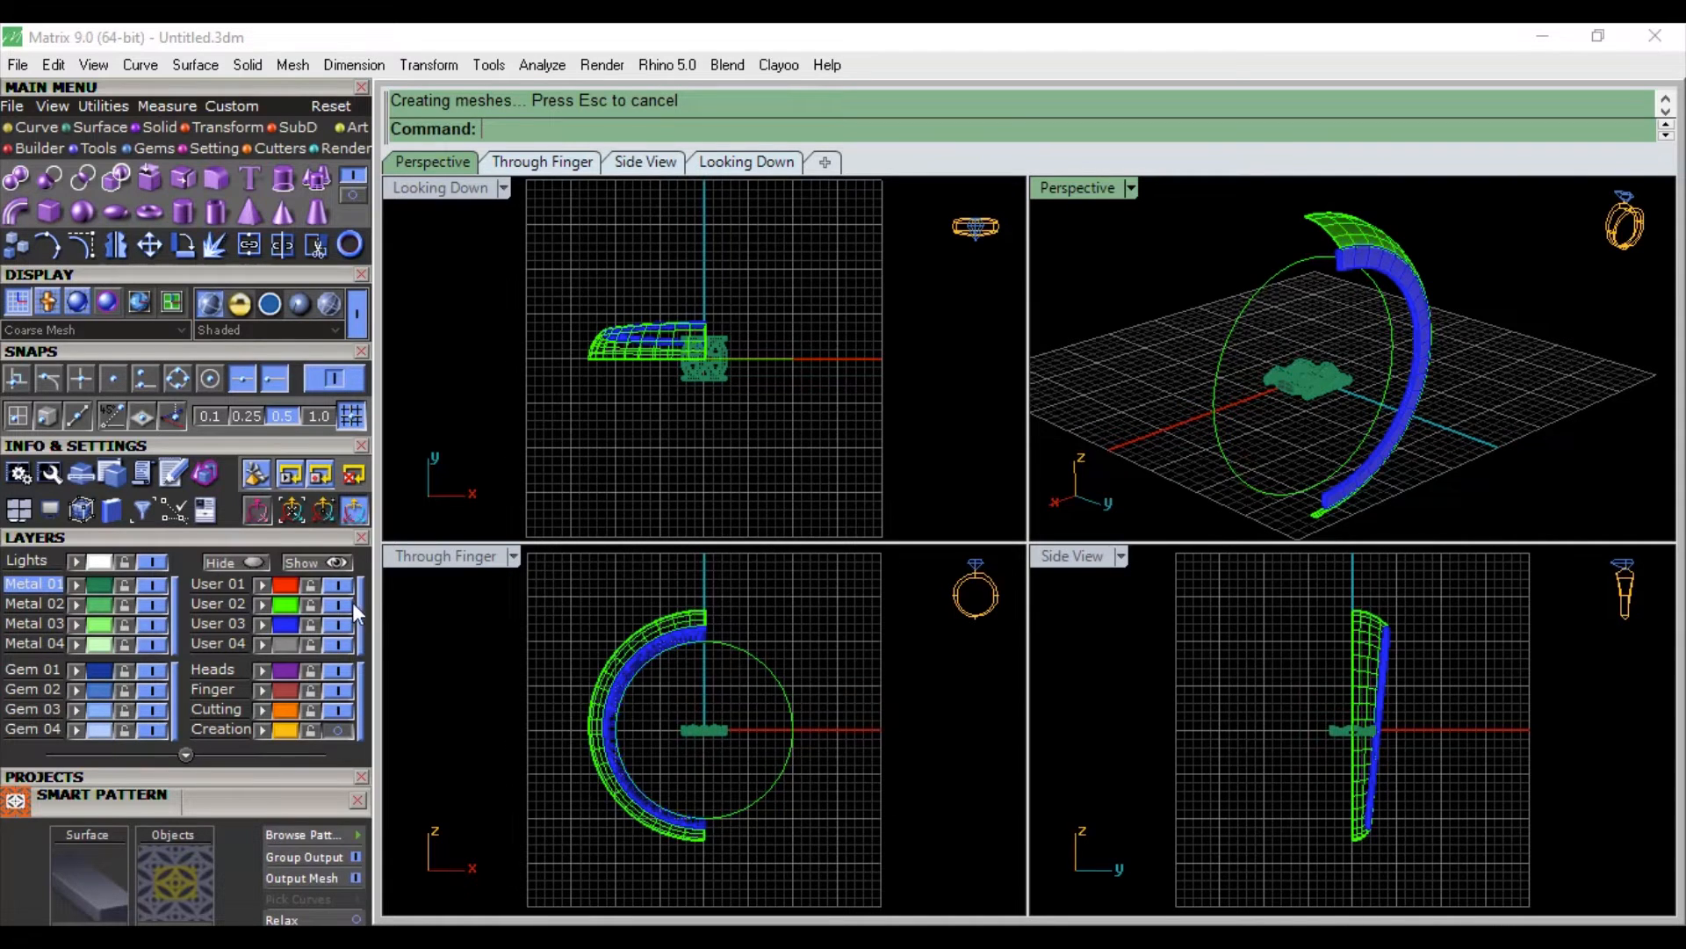
scroll(288, 509, down, 3)
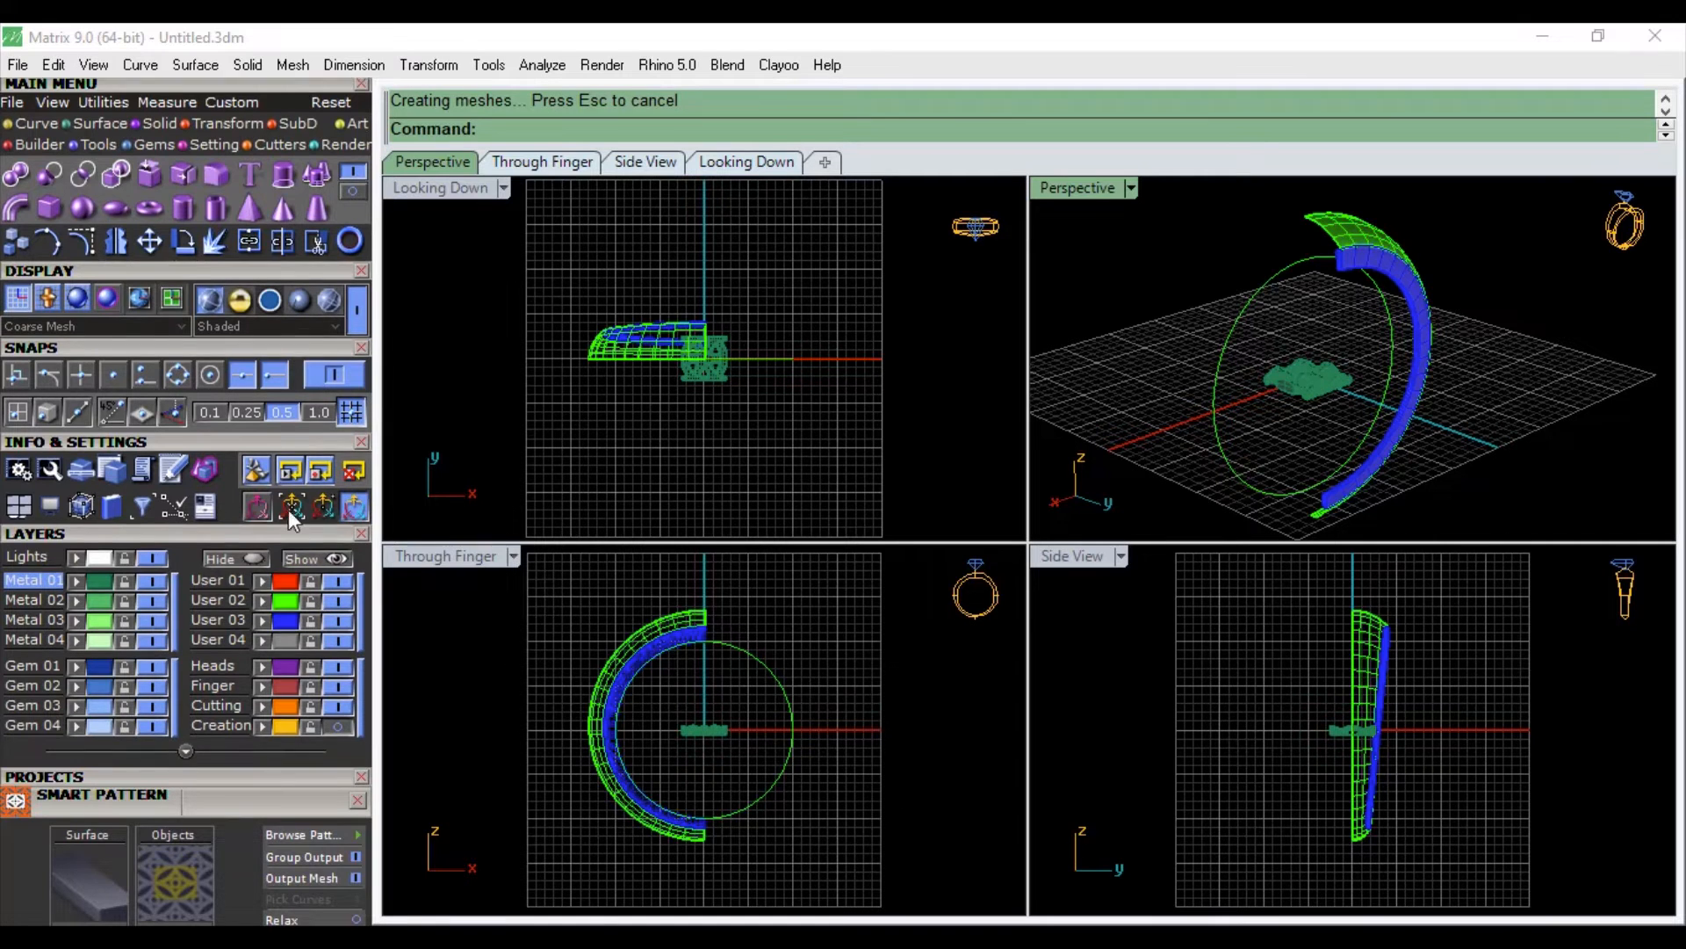
scroll(304, 360, down, 5)
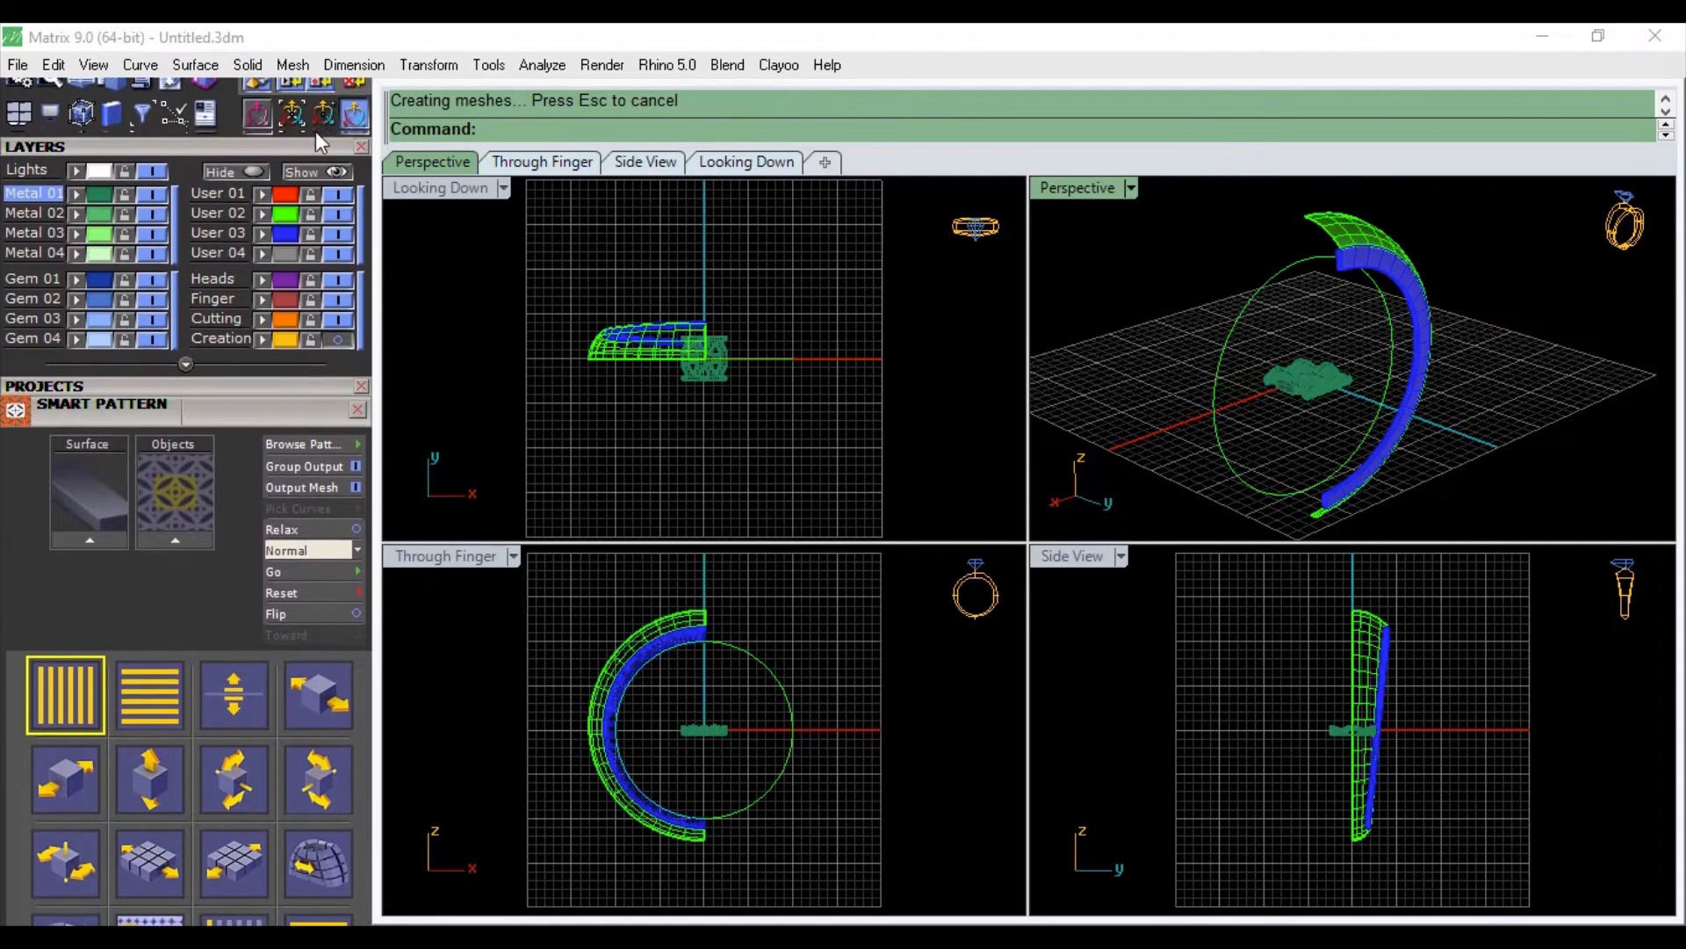
scroll(319, 123, down, 1)
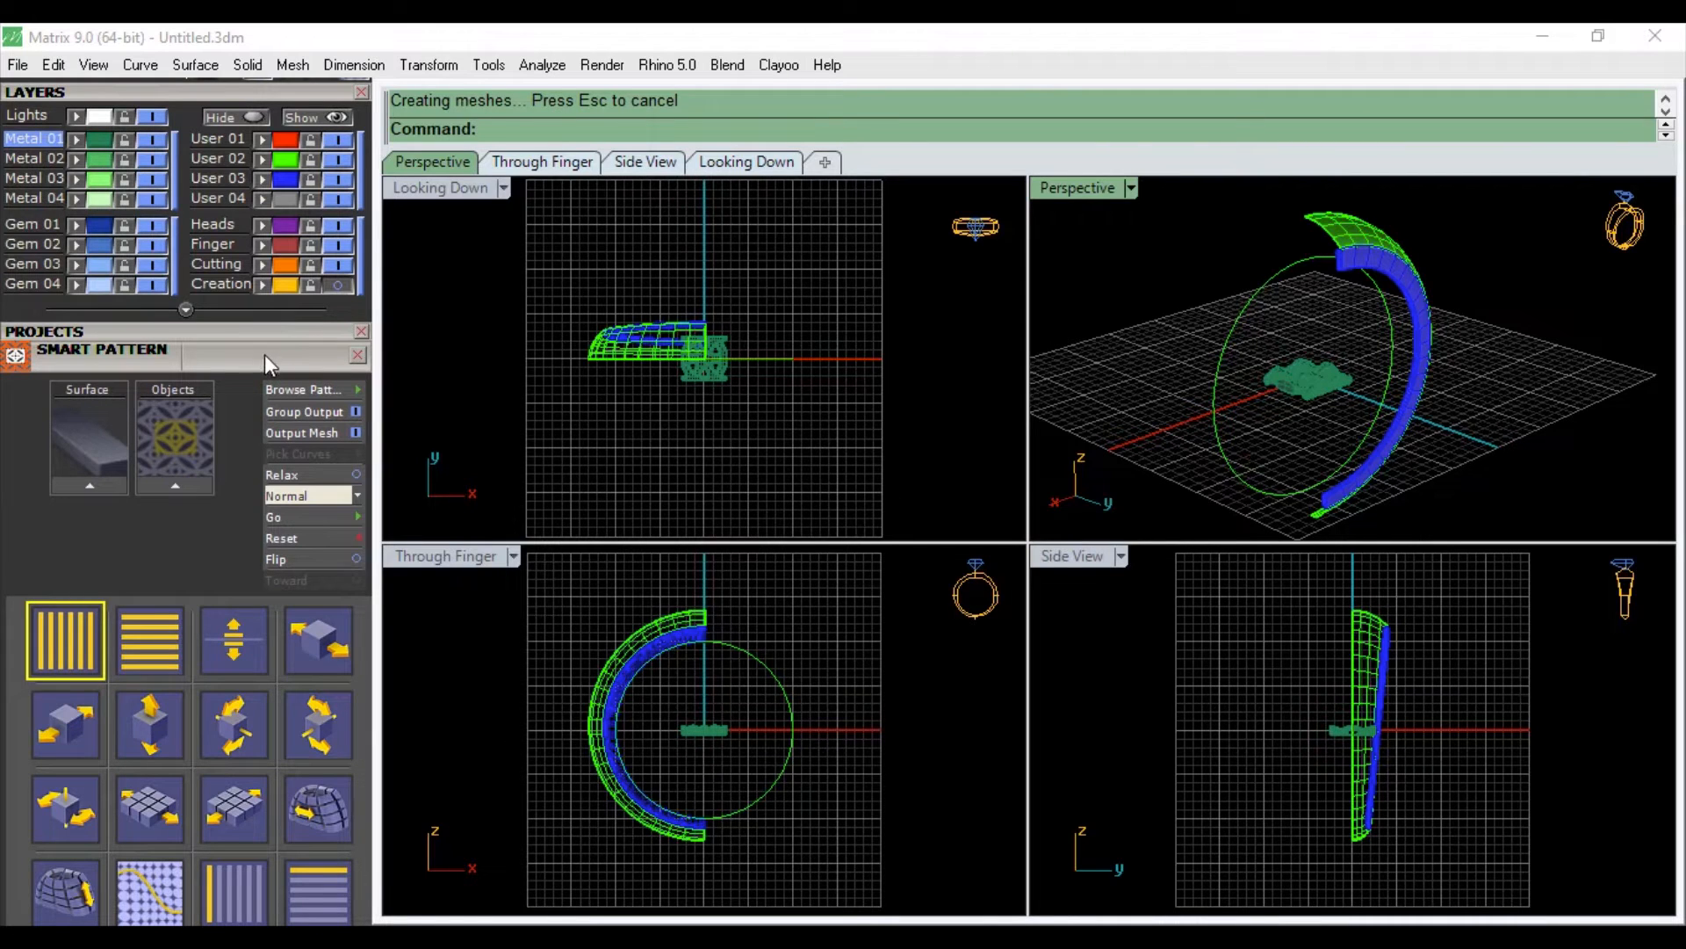
drag(265, 356, 284, 245)
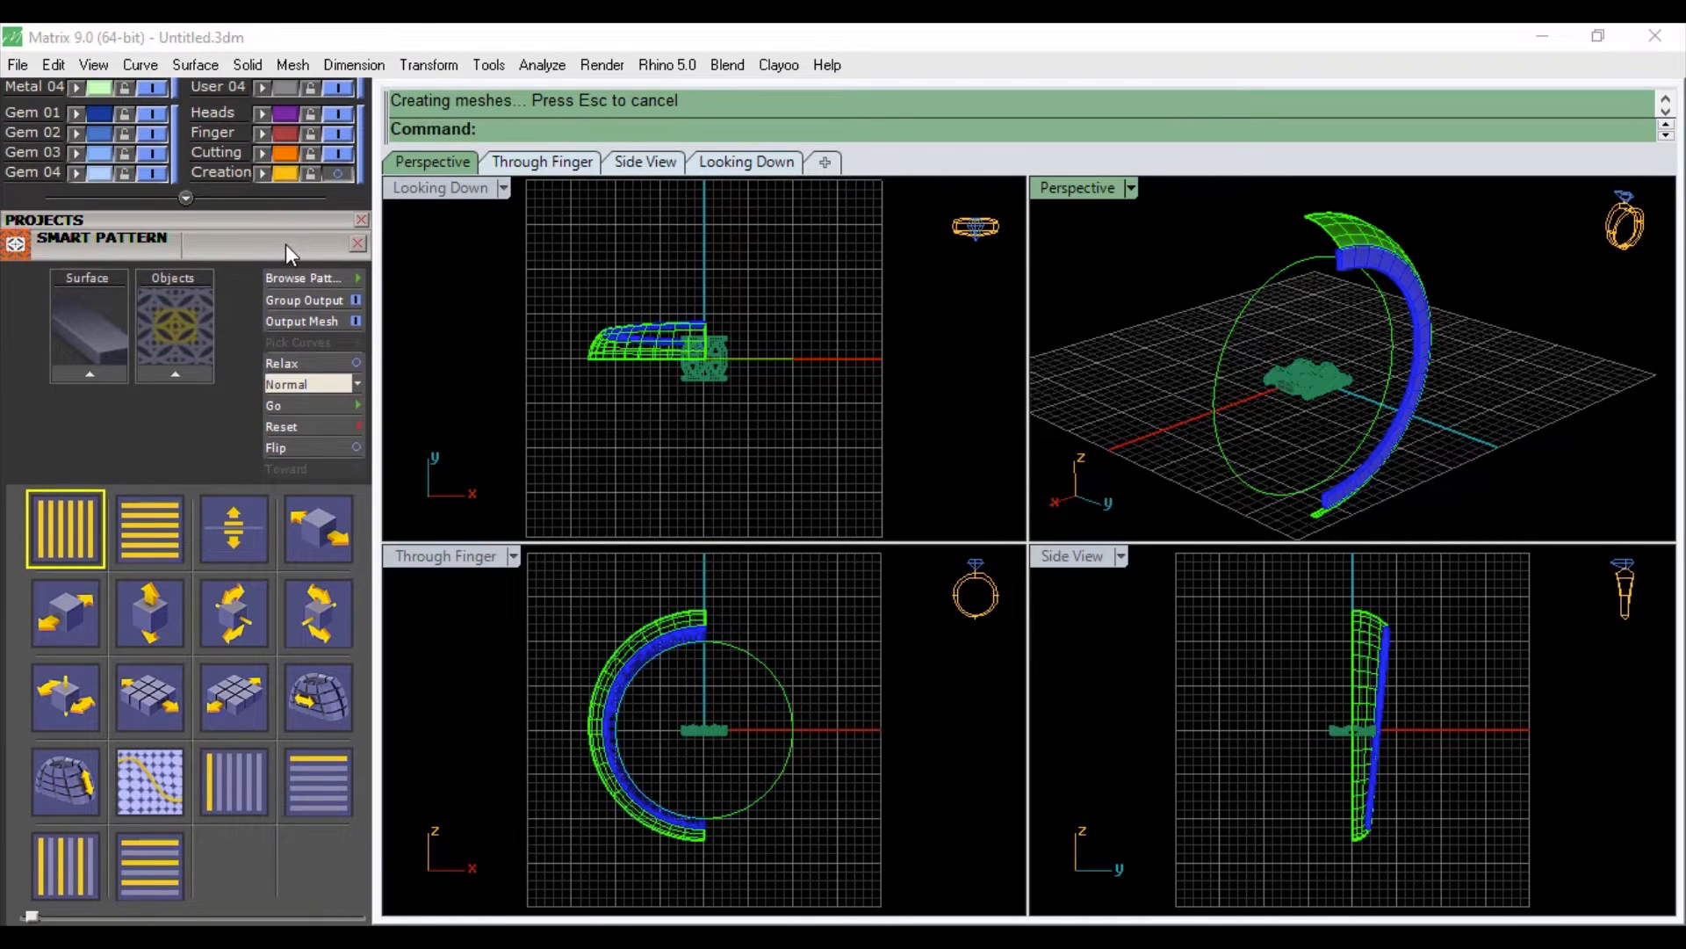
click(1353, 217)
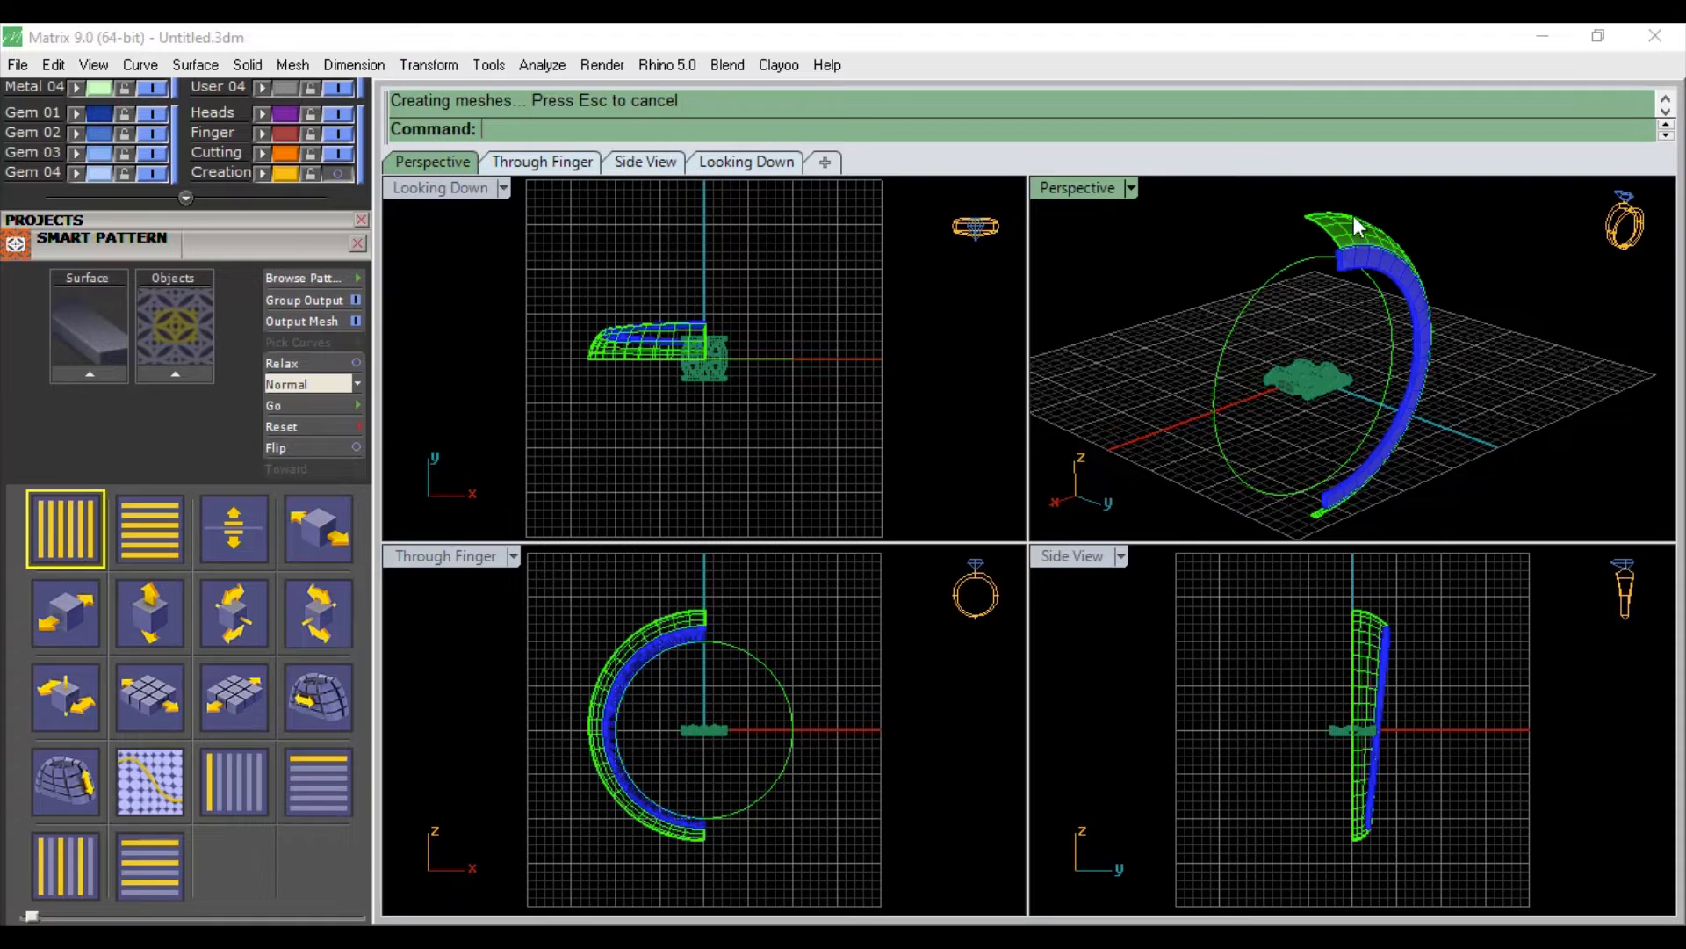
click(79, 376)
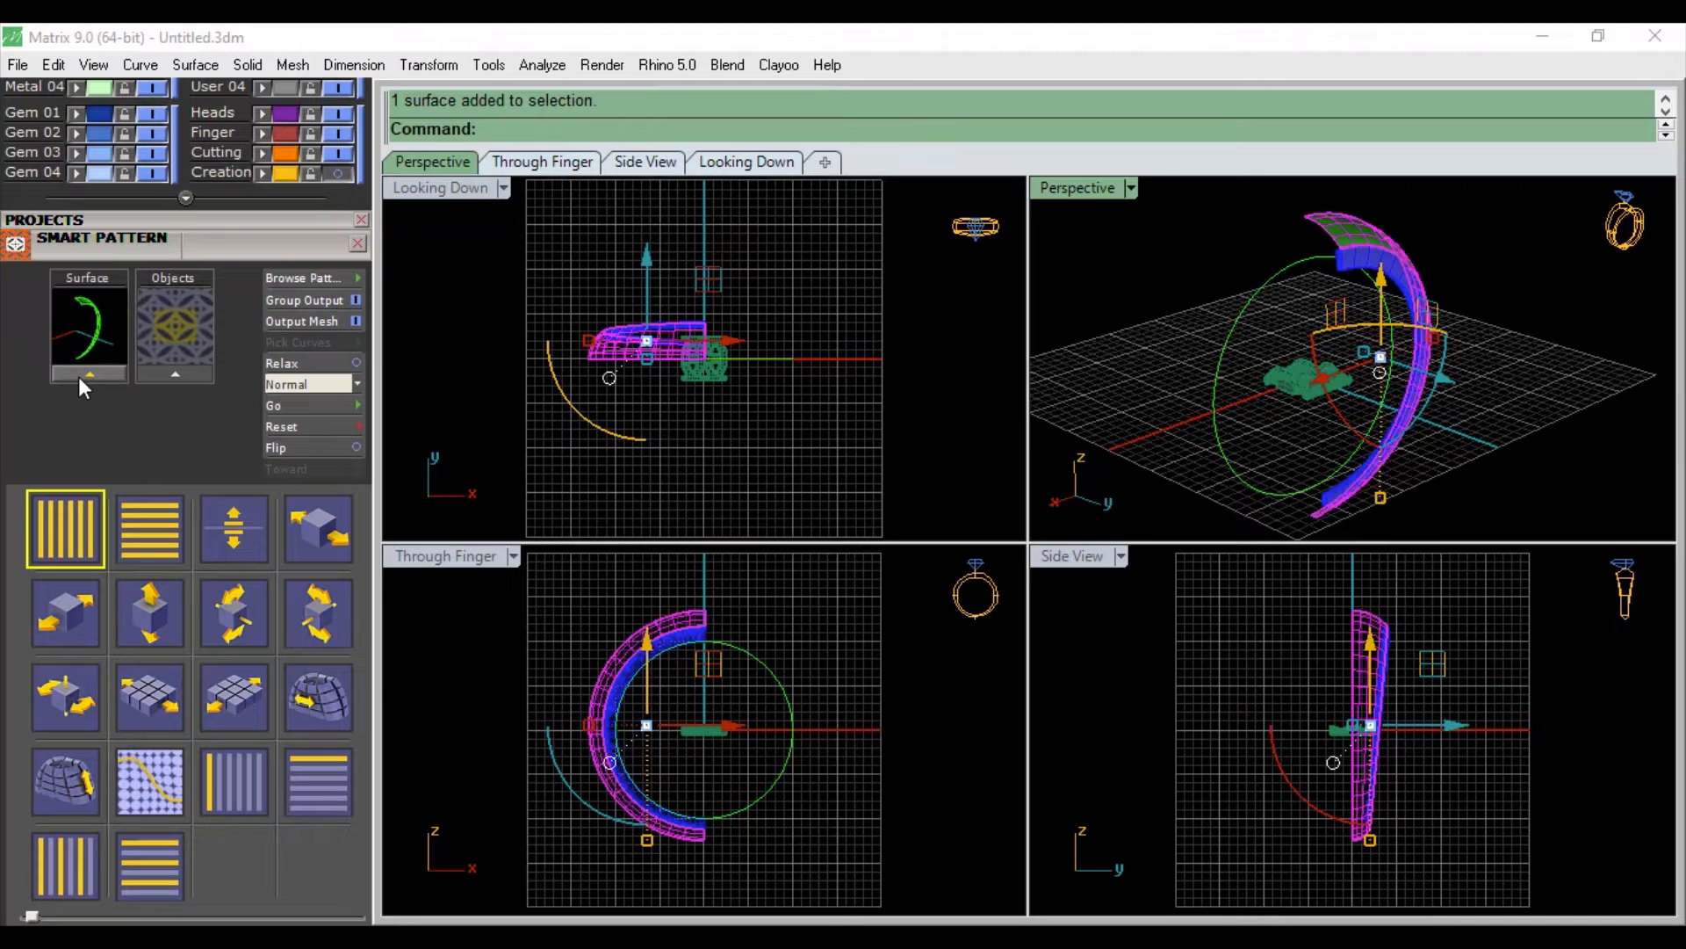
click(1274, 378)
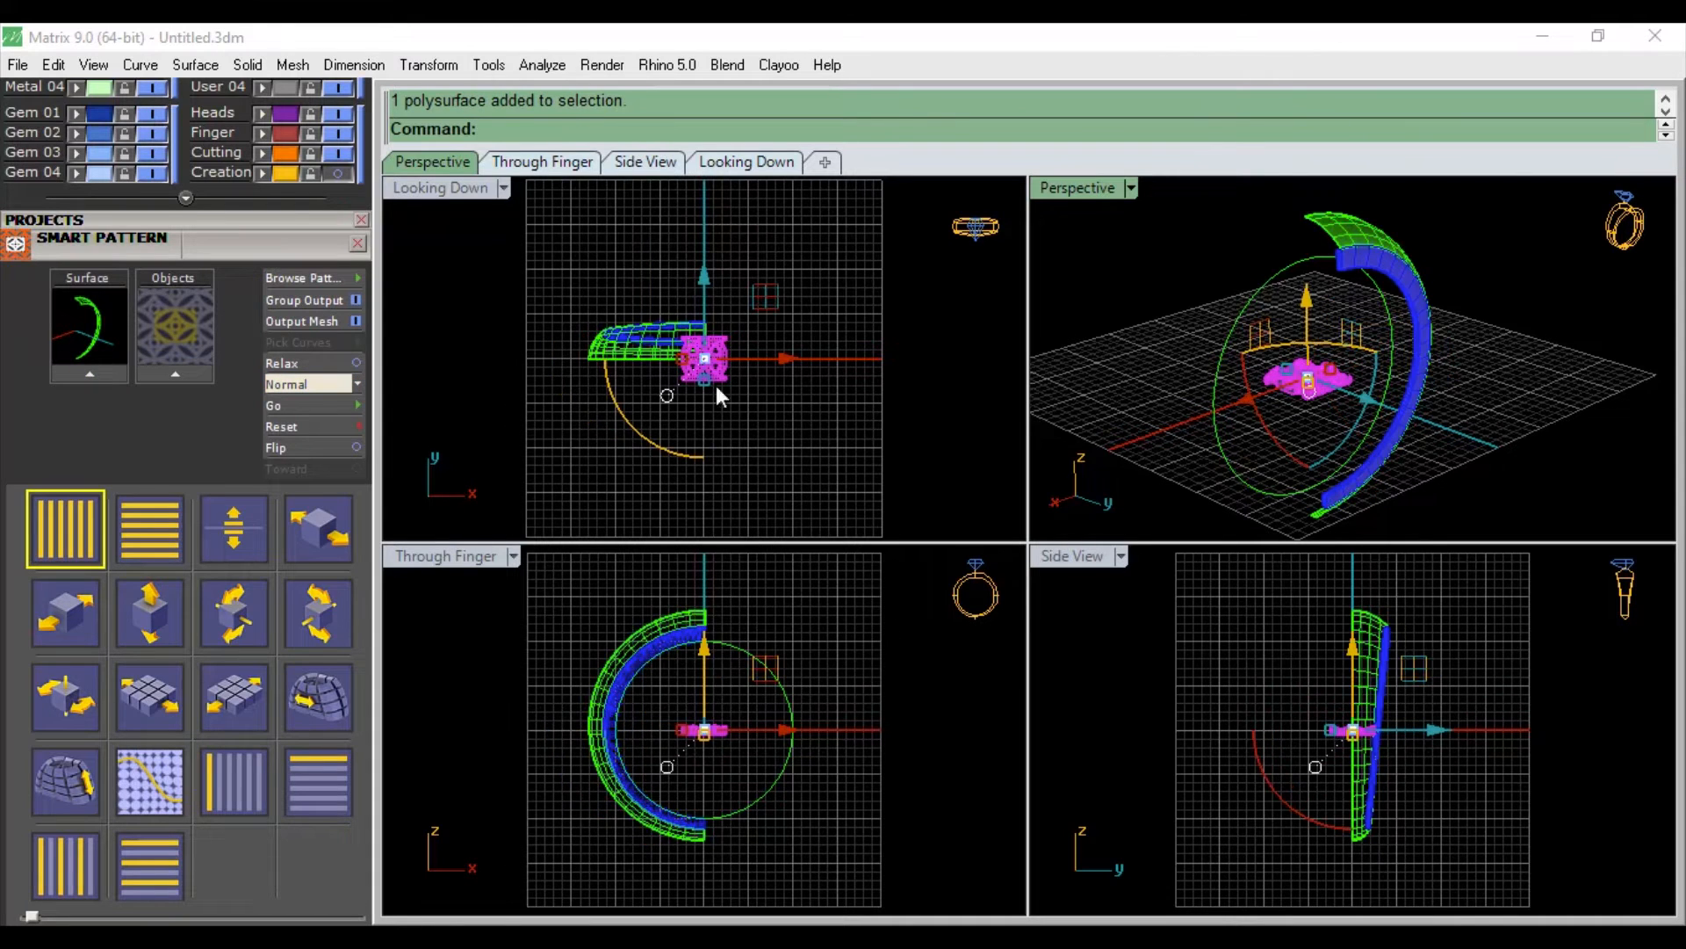
click(182, 374)
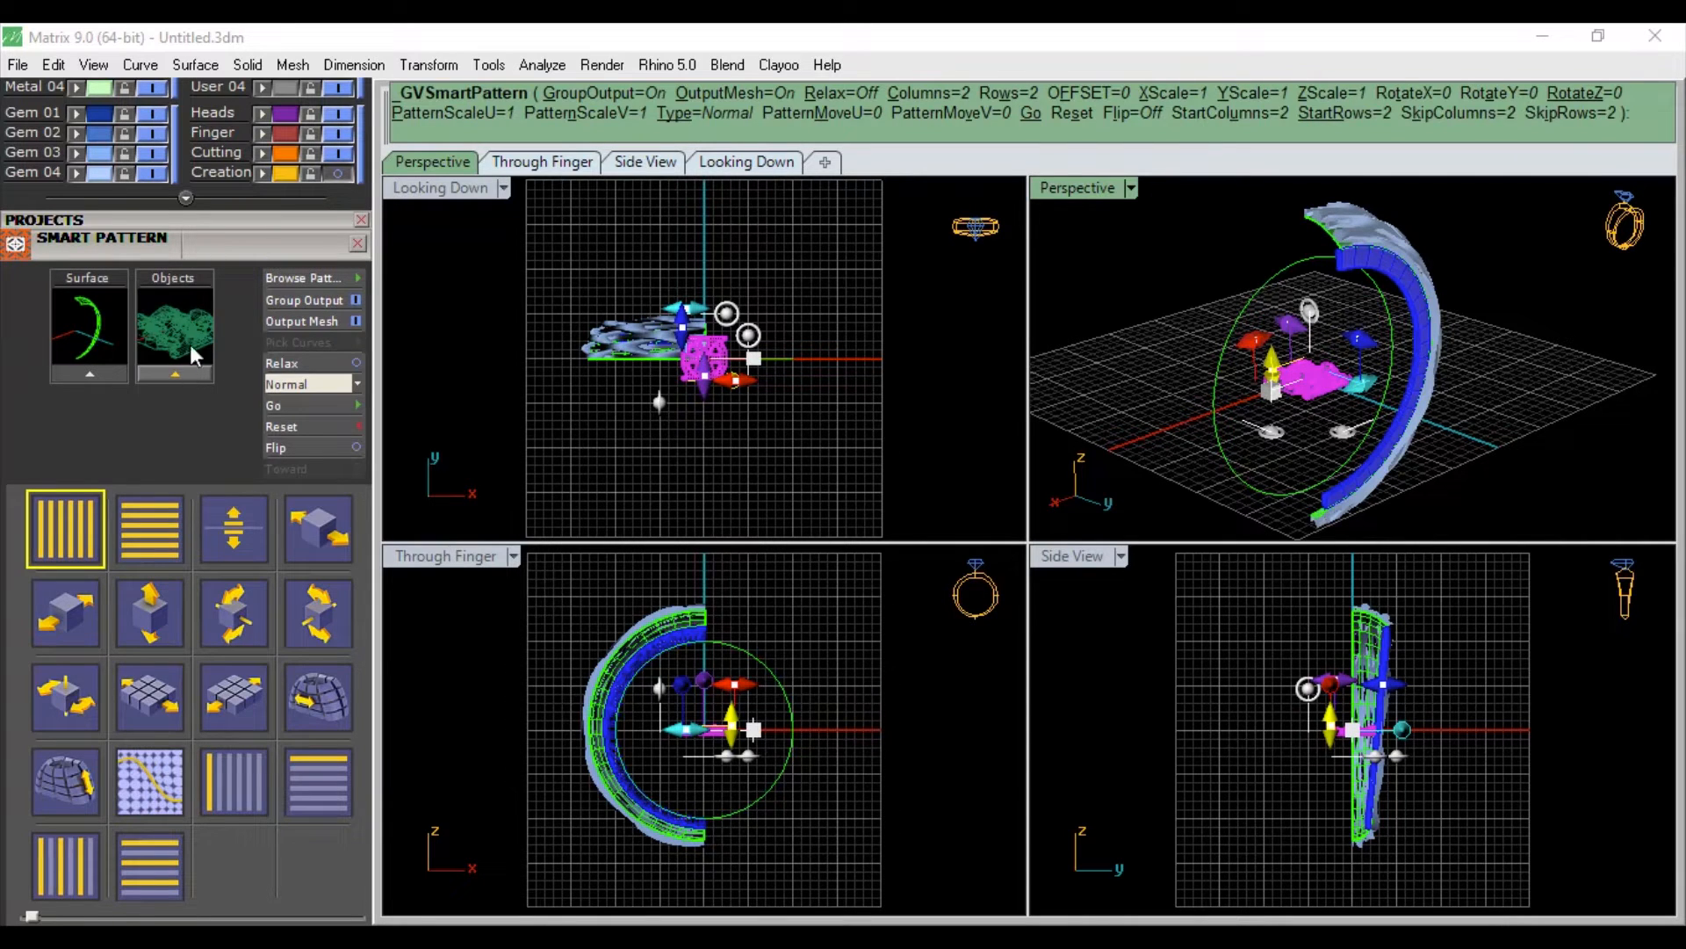
Step: Set the Smart Pattern to 6 columns and 2 rows
drag(230, 243, 241, 179)
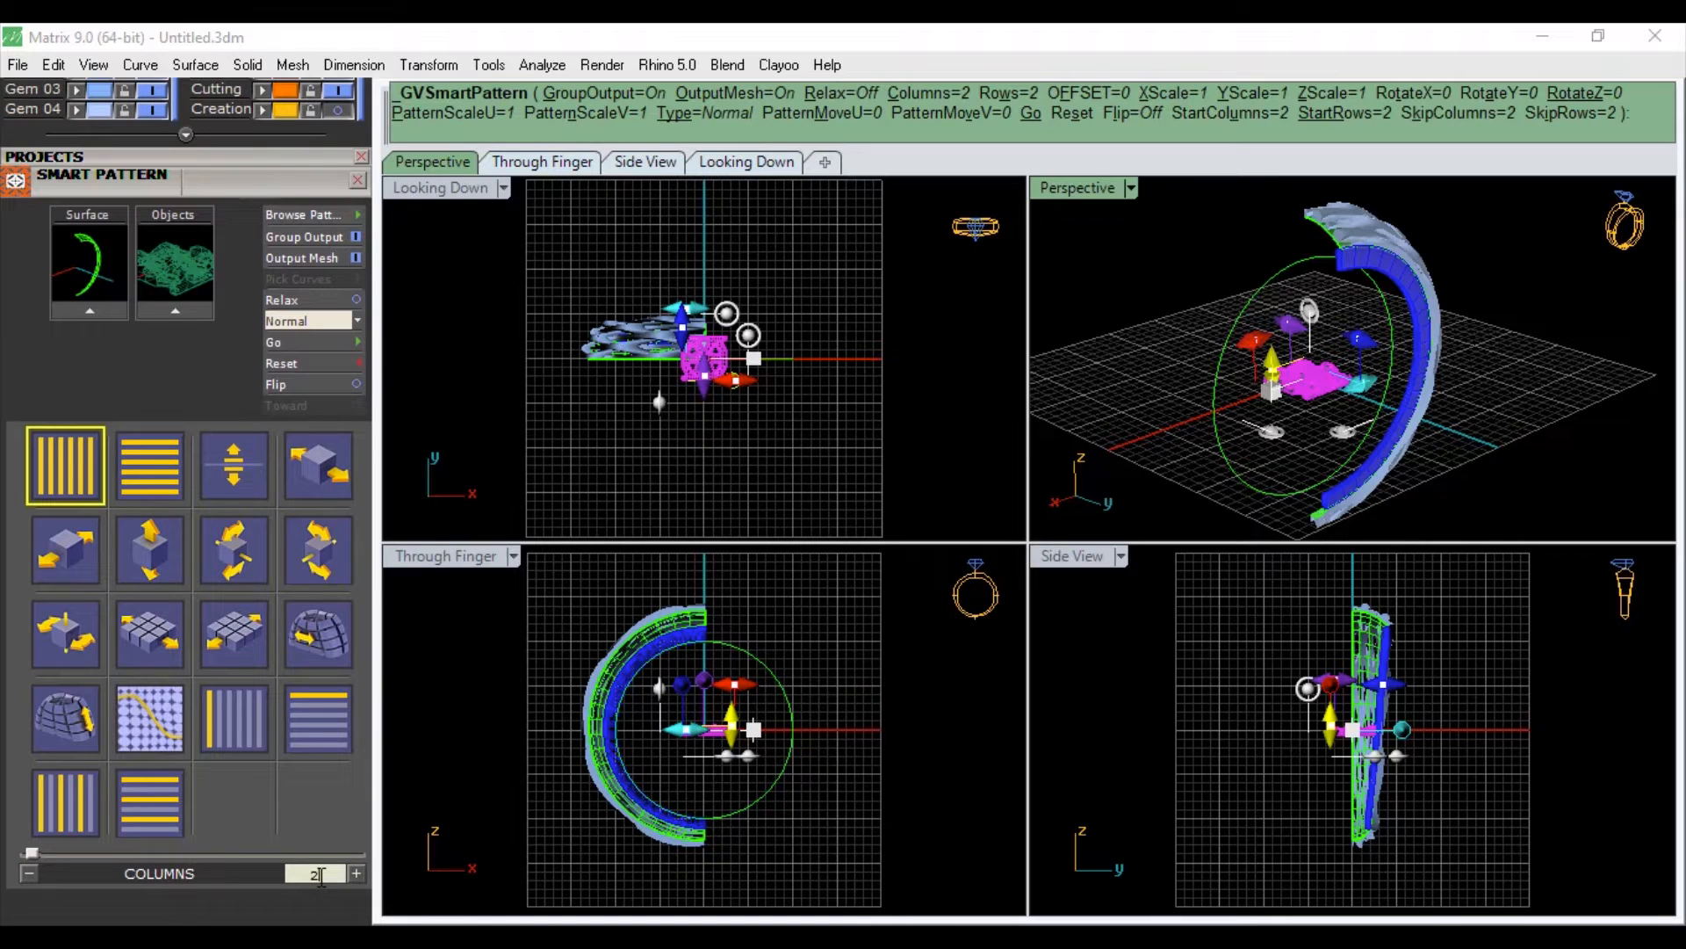
key(Return)
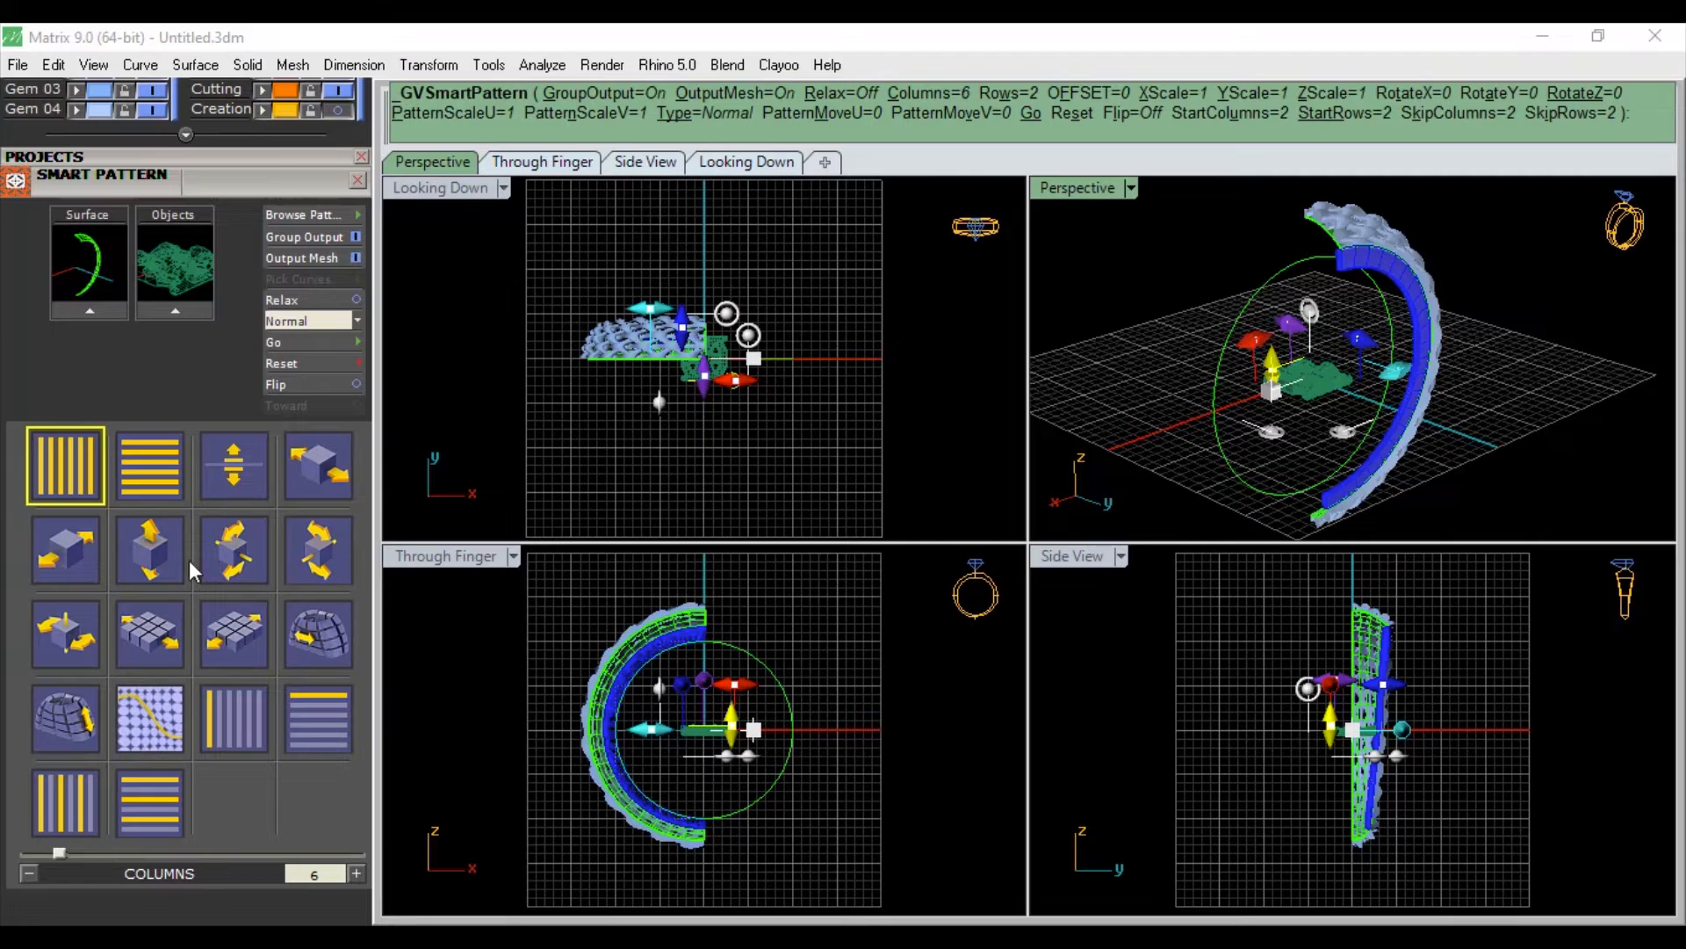
click(165, 481)
double_click(316, 874)
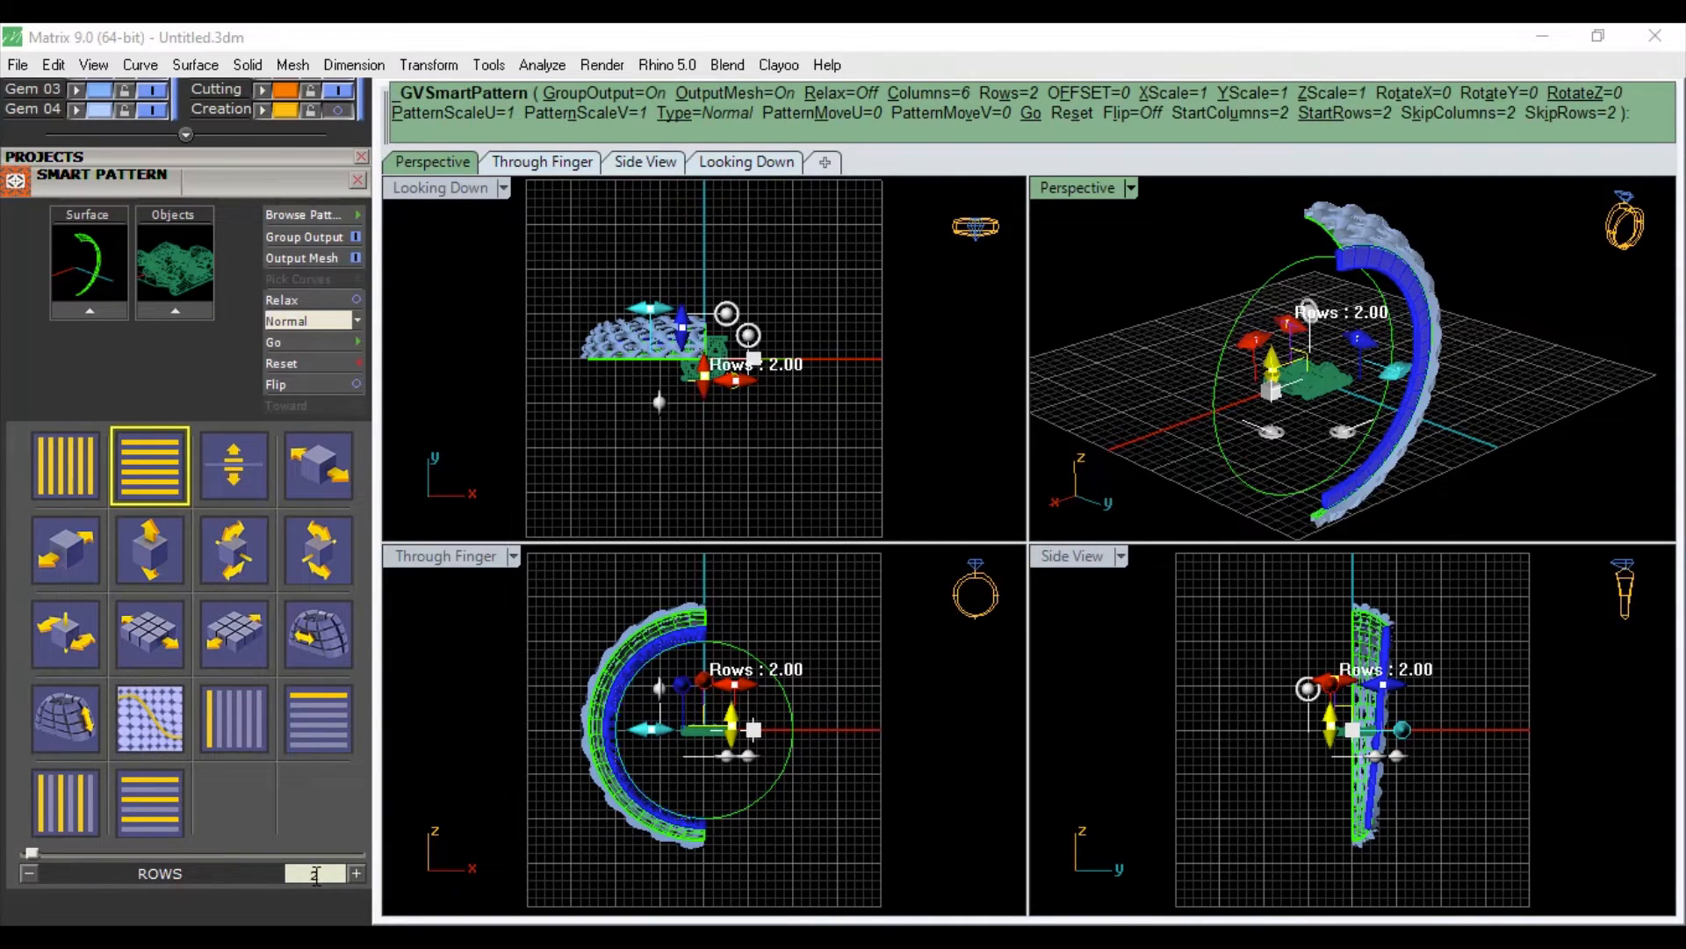
key(Return)
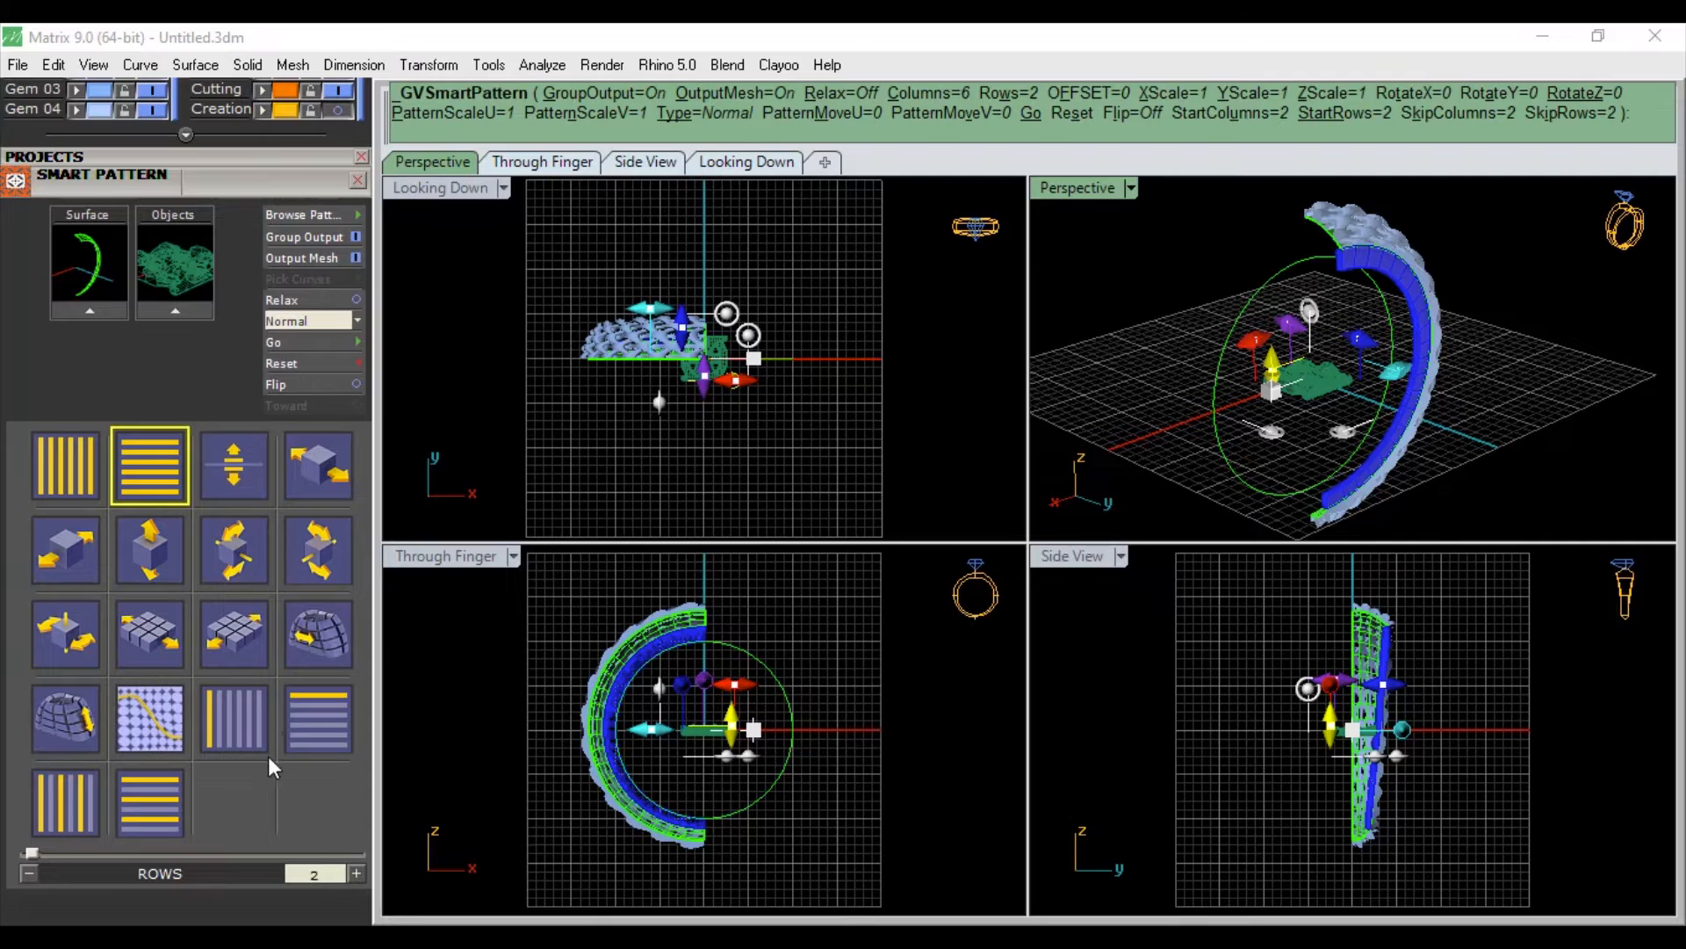
Step: Set the pattern's Z offset from the shank surface to 0.3 mm
click(247, 475)
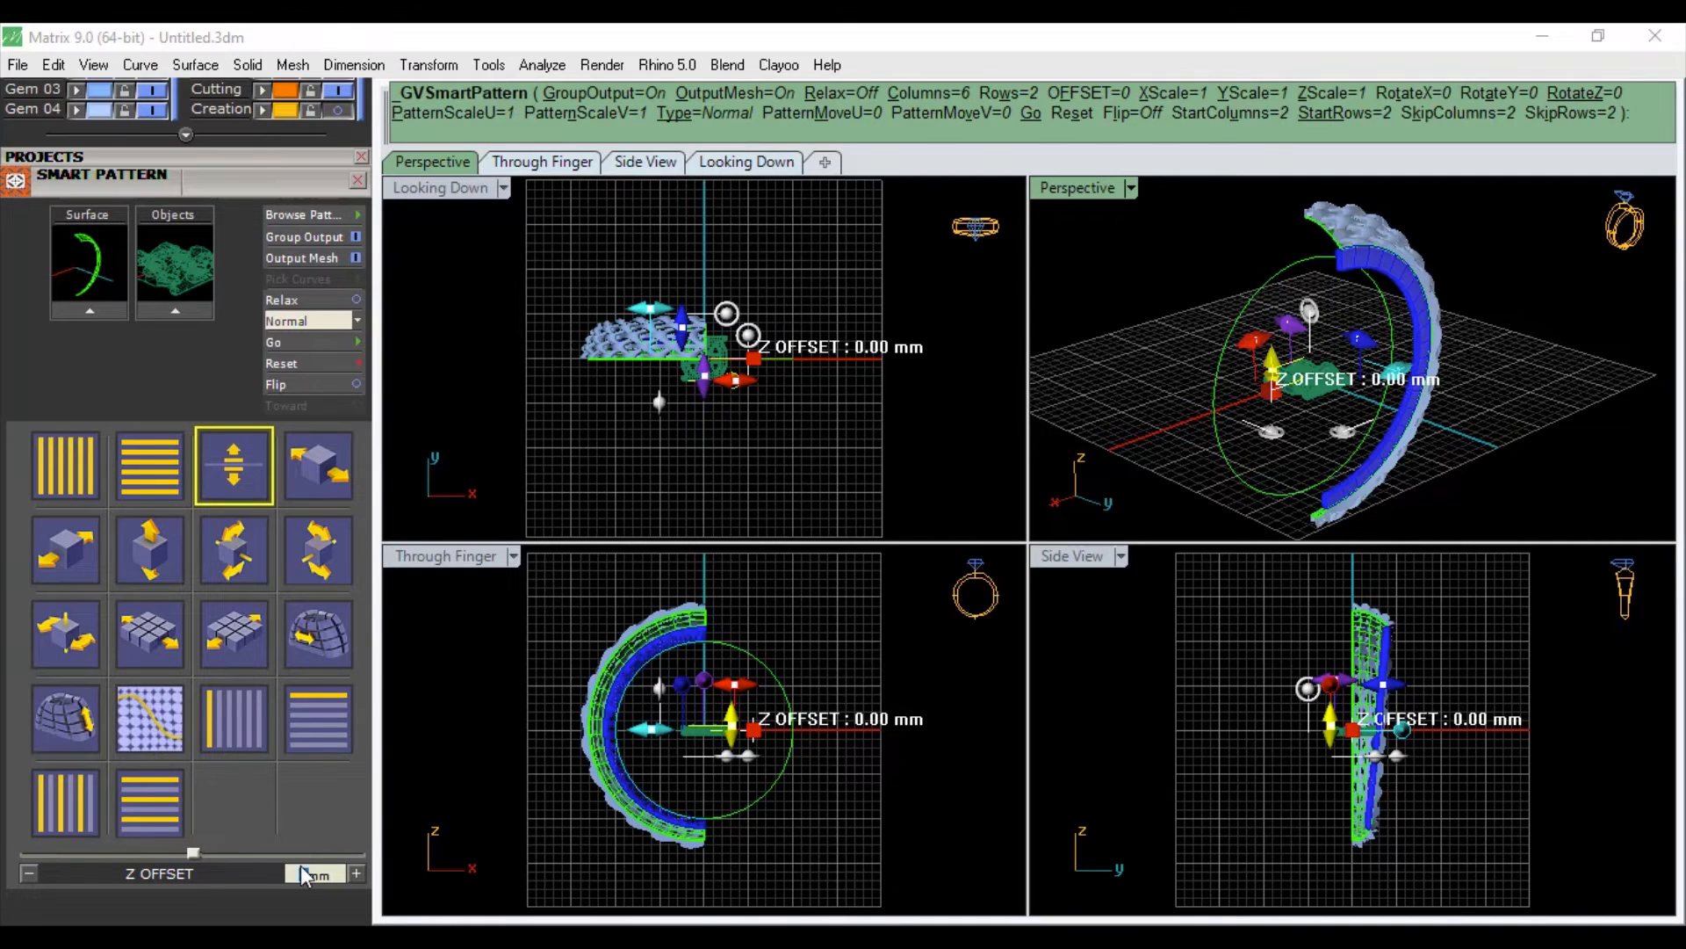
text(0.3)
key(Return)
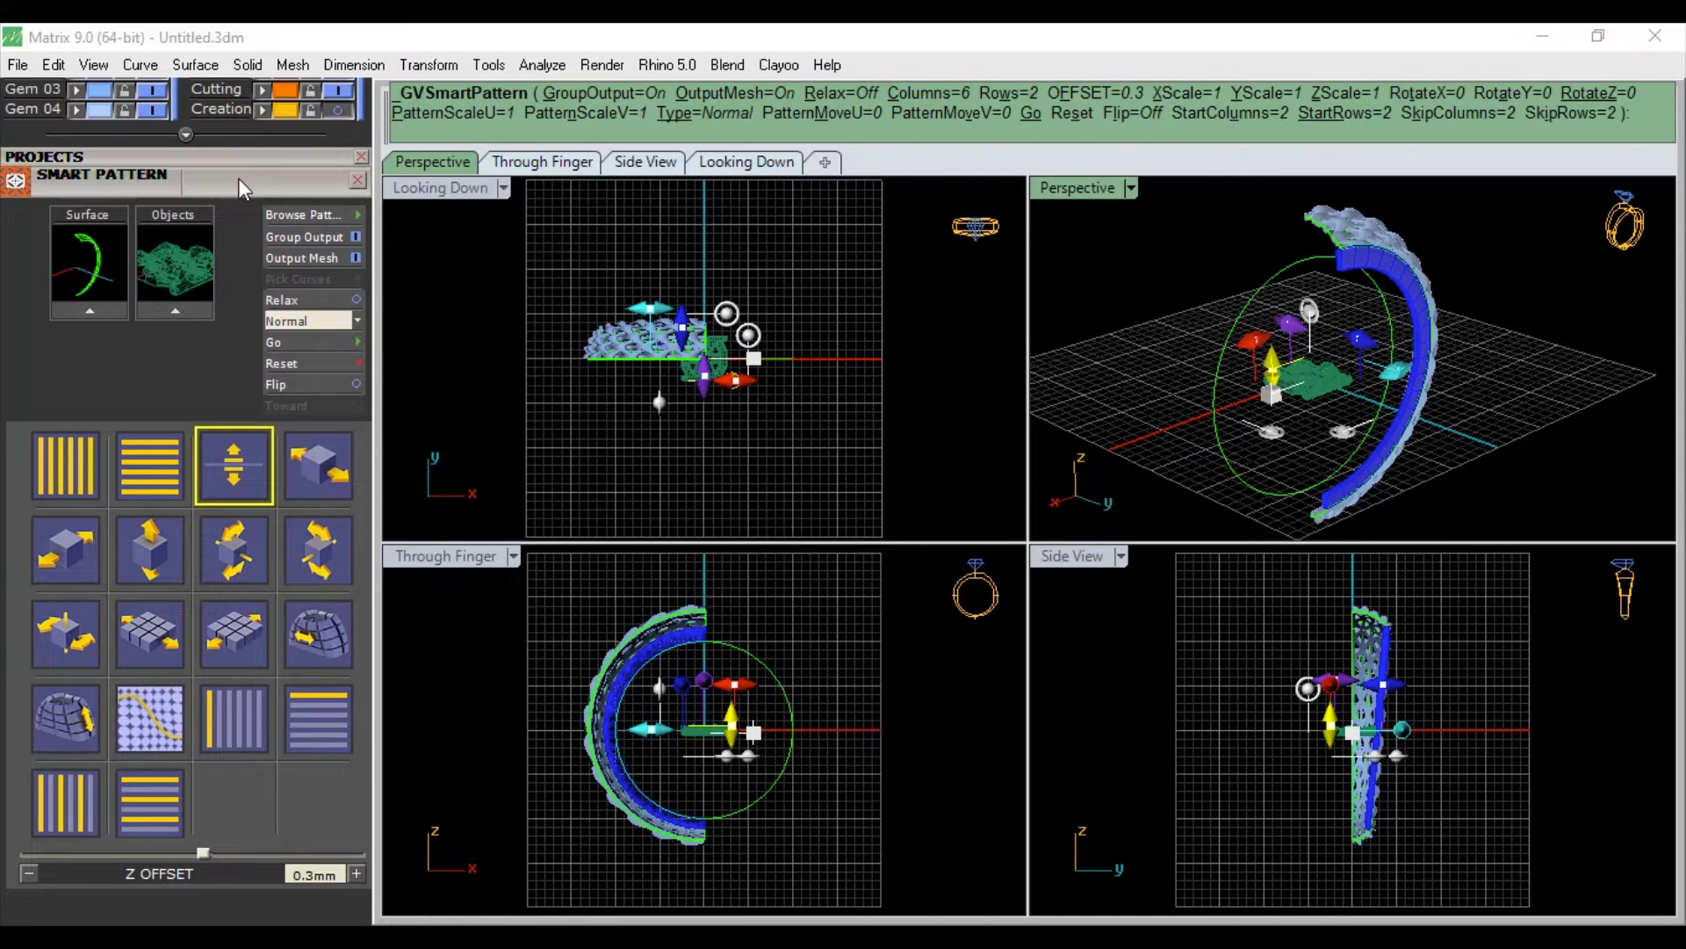
scroll(239, 177, up, 5)
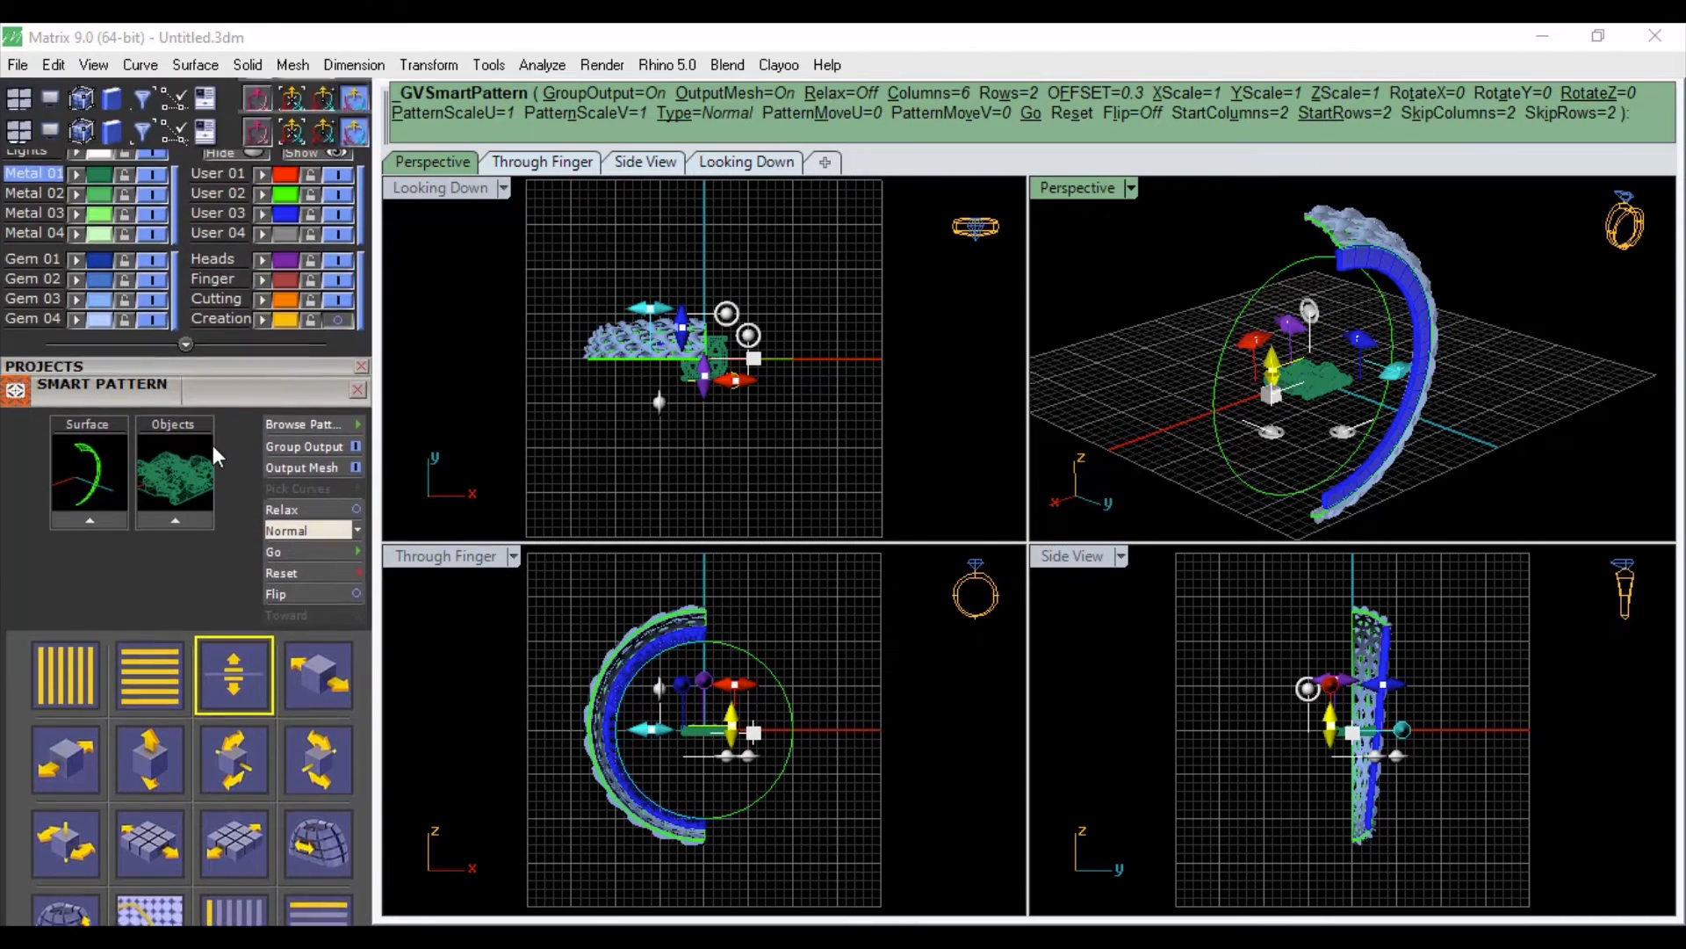
scroll(214, 439, up, 2)
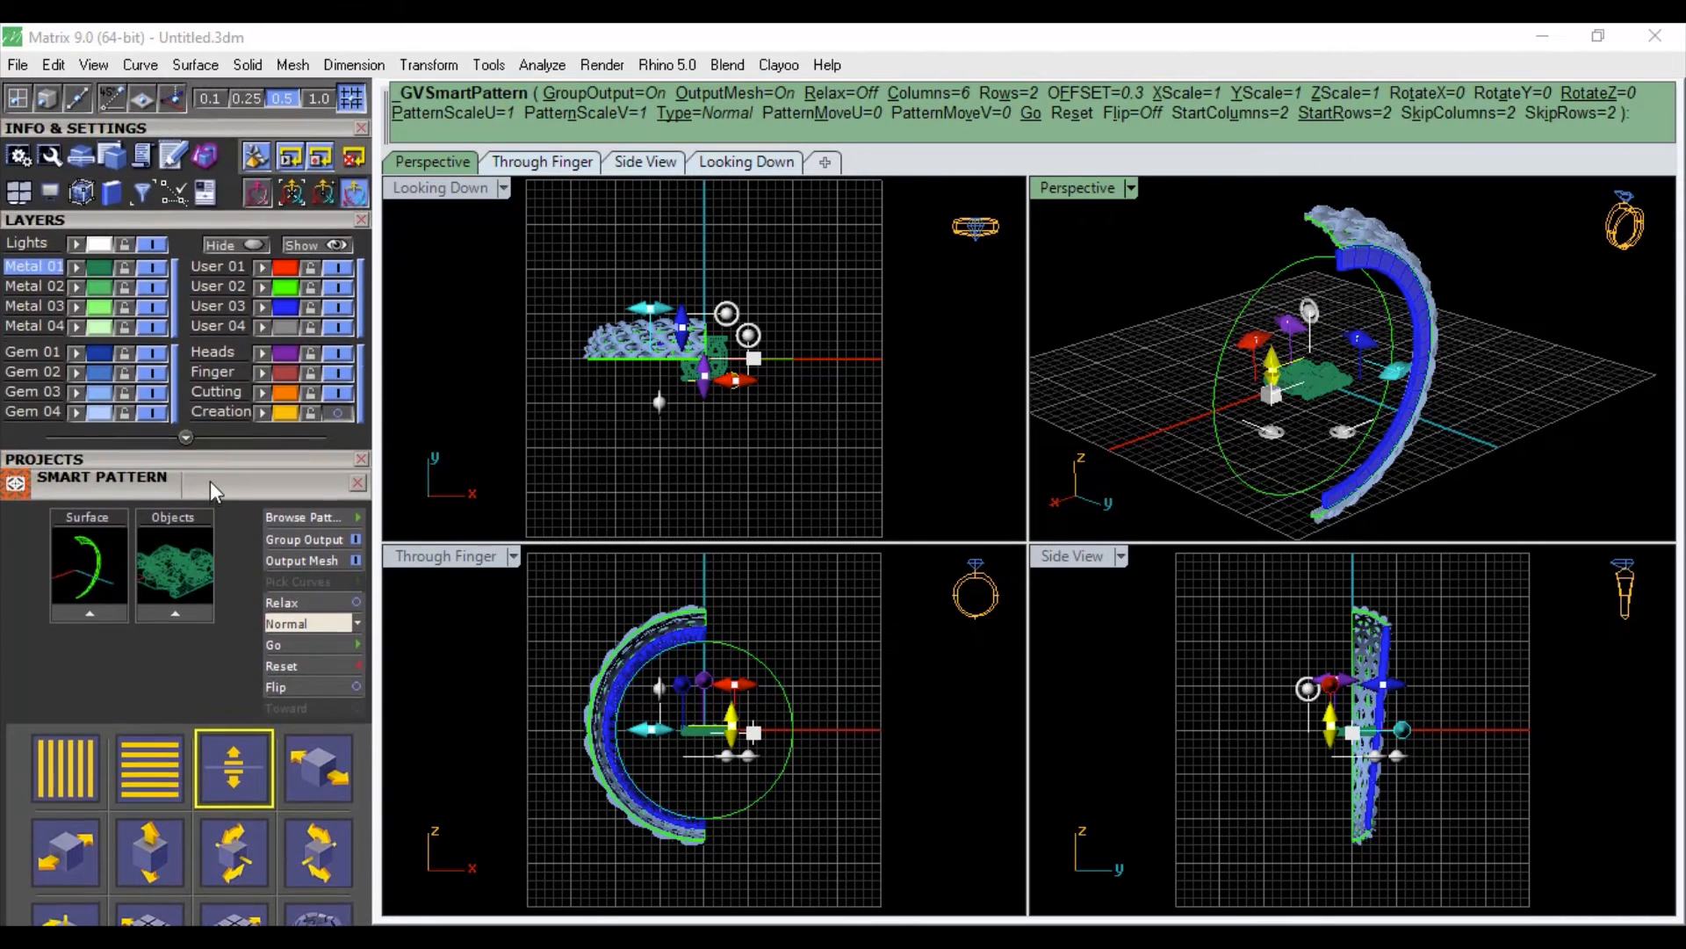
Step: Turn off the User 02 layer and complete the Smart Pattern on the shank's outer surface
click(338, 285)
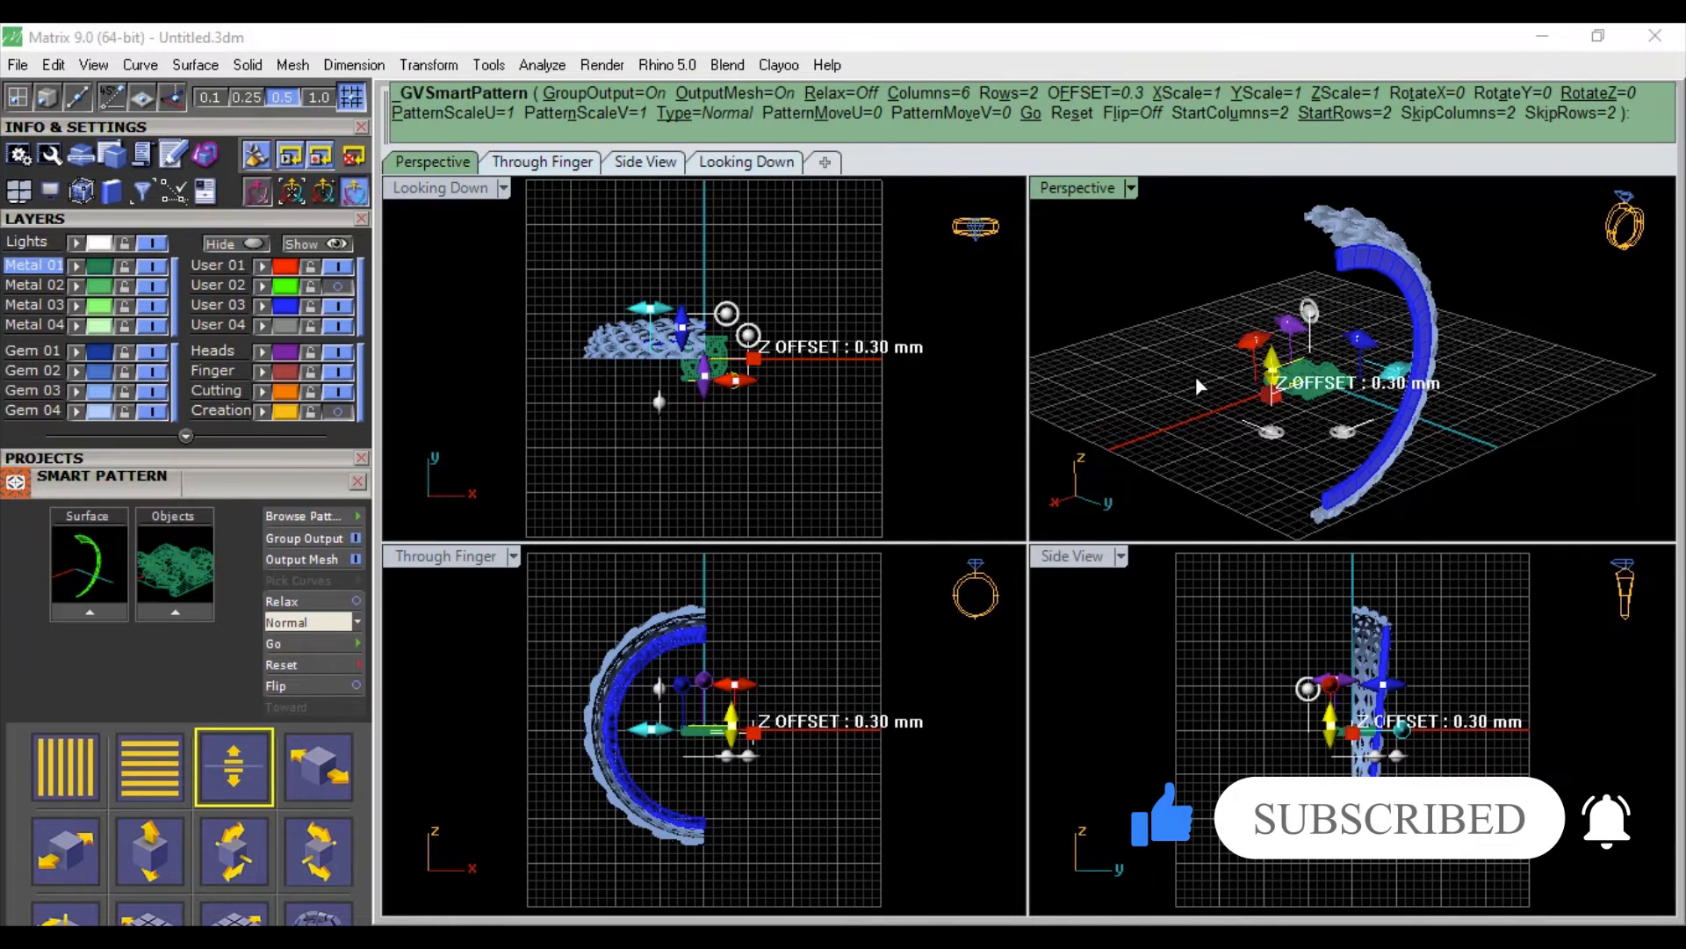
key(Return)
Step: Hide the flat Celtic source tile and delete the two leftover curves beneath it
click(1330, 390)
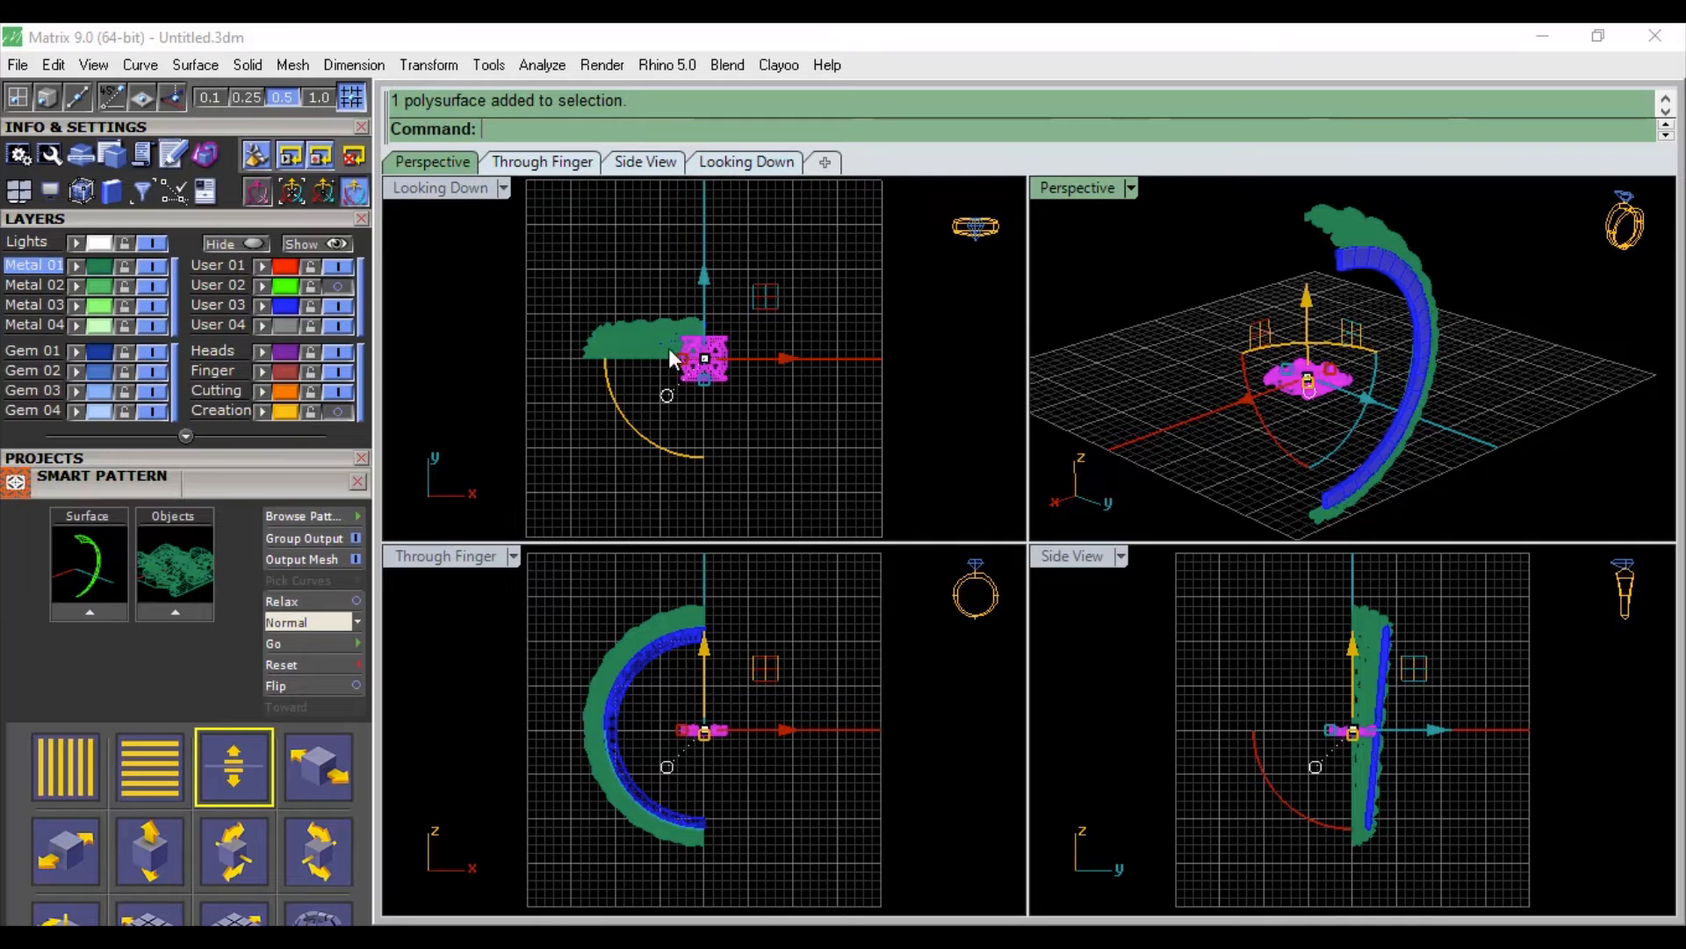
click(235, 245)
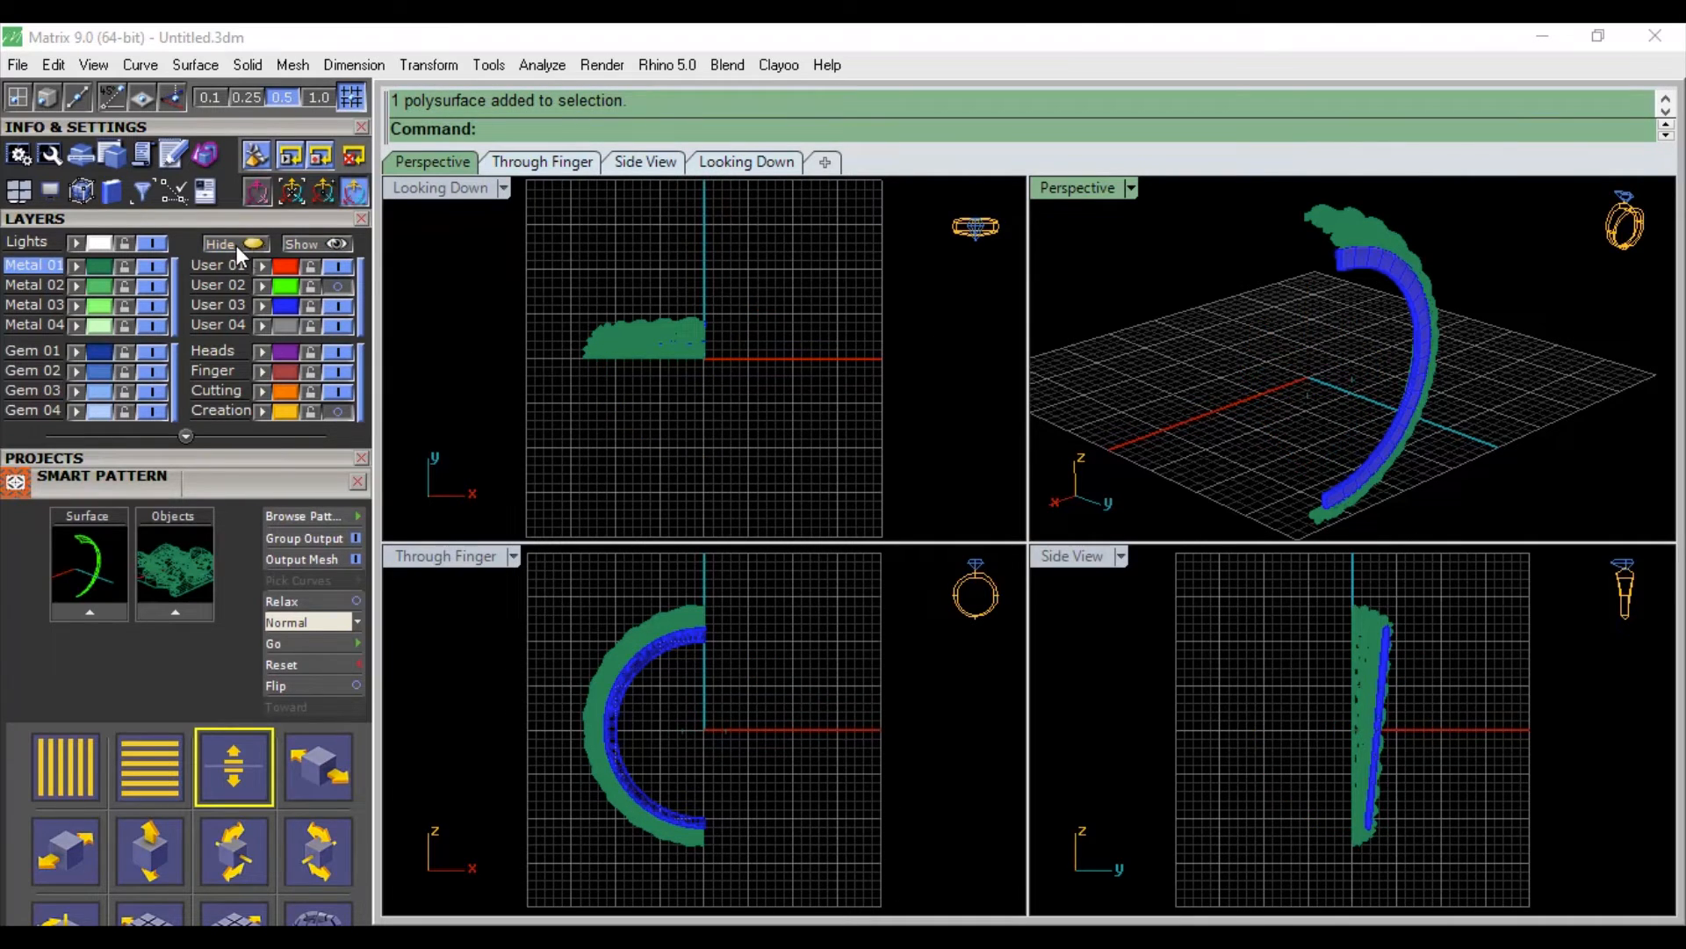
click(1300, 429)
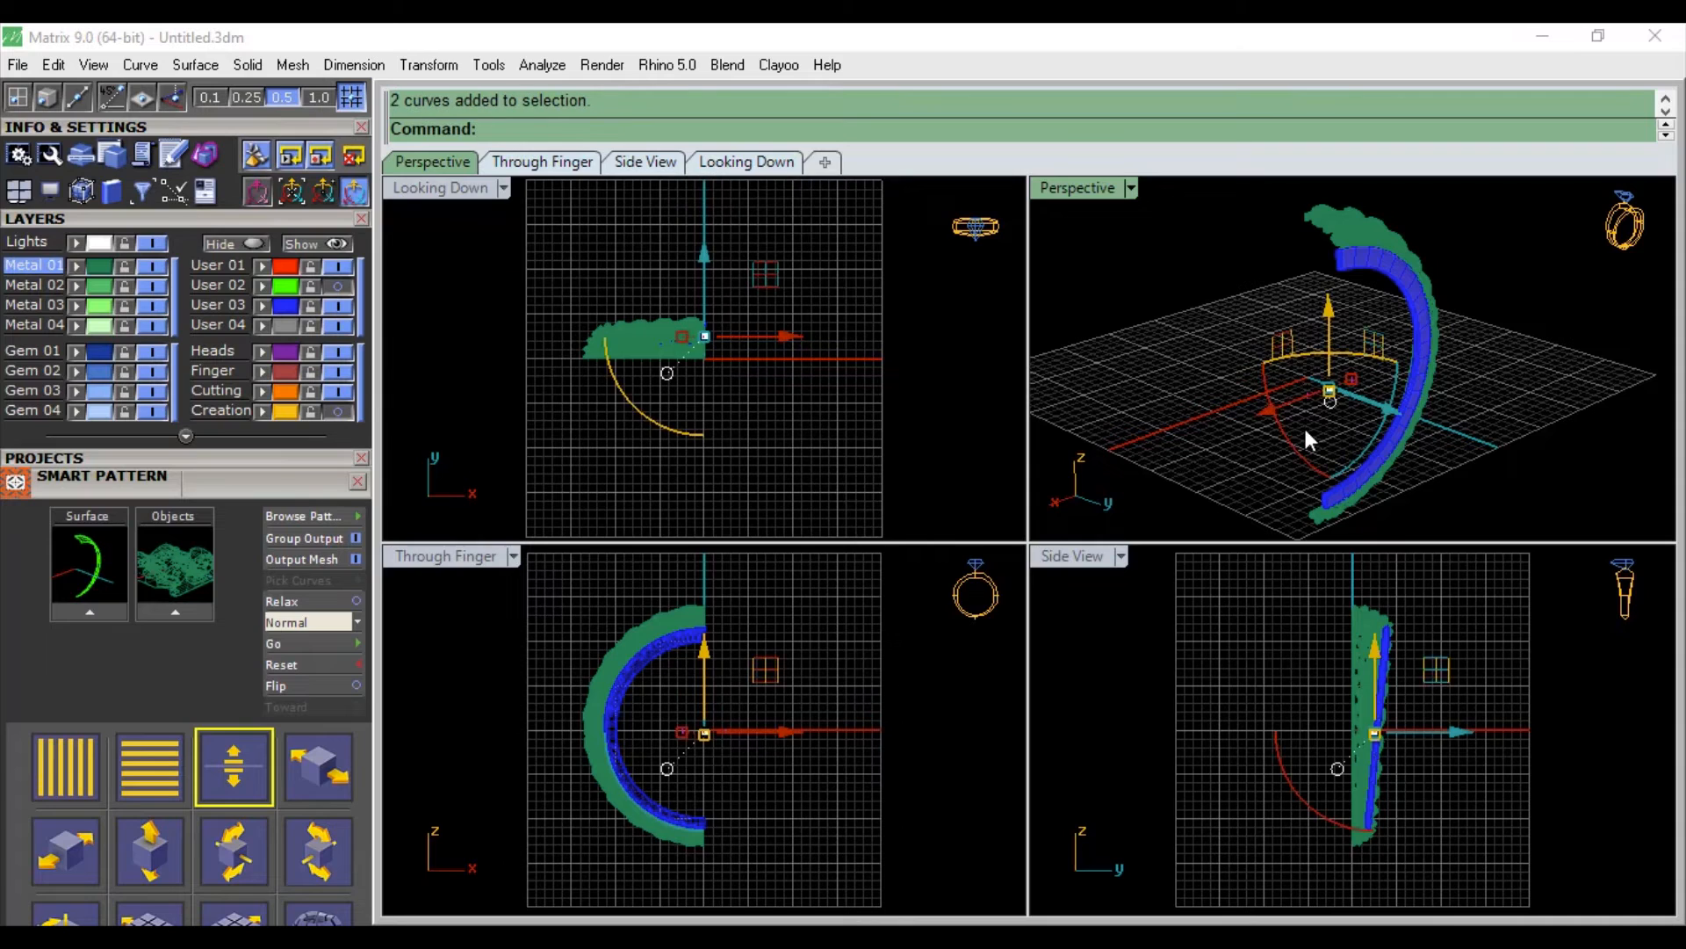
key(Delete)
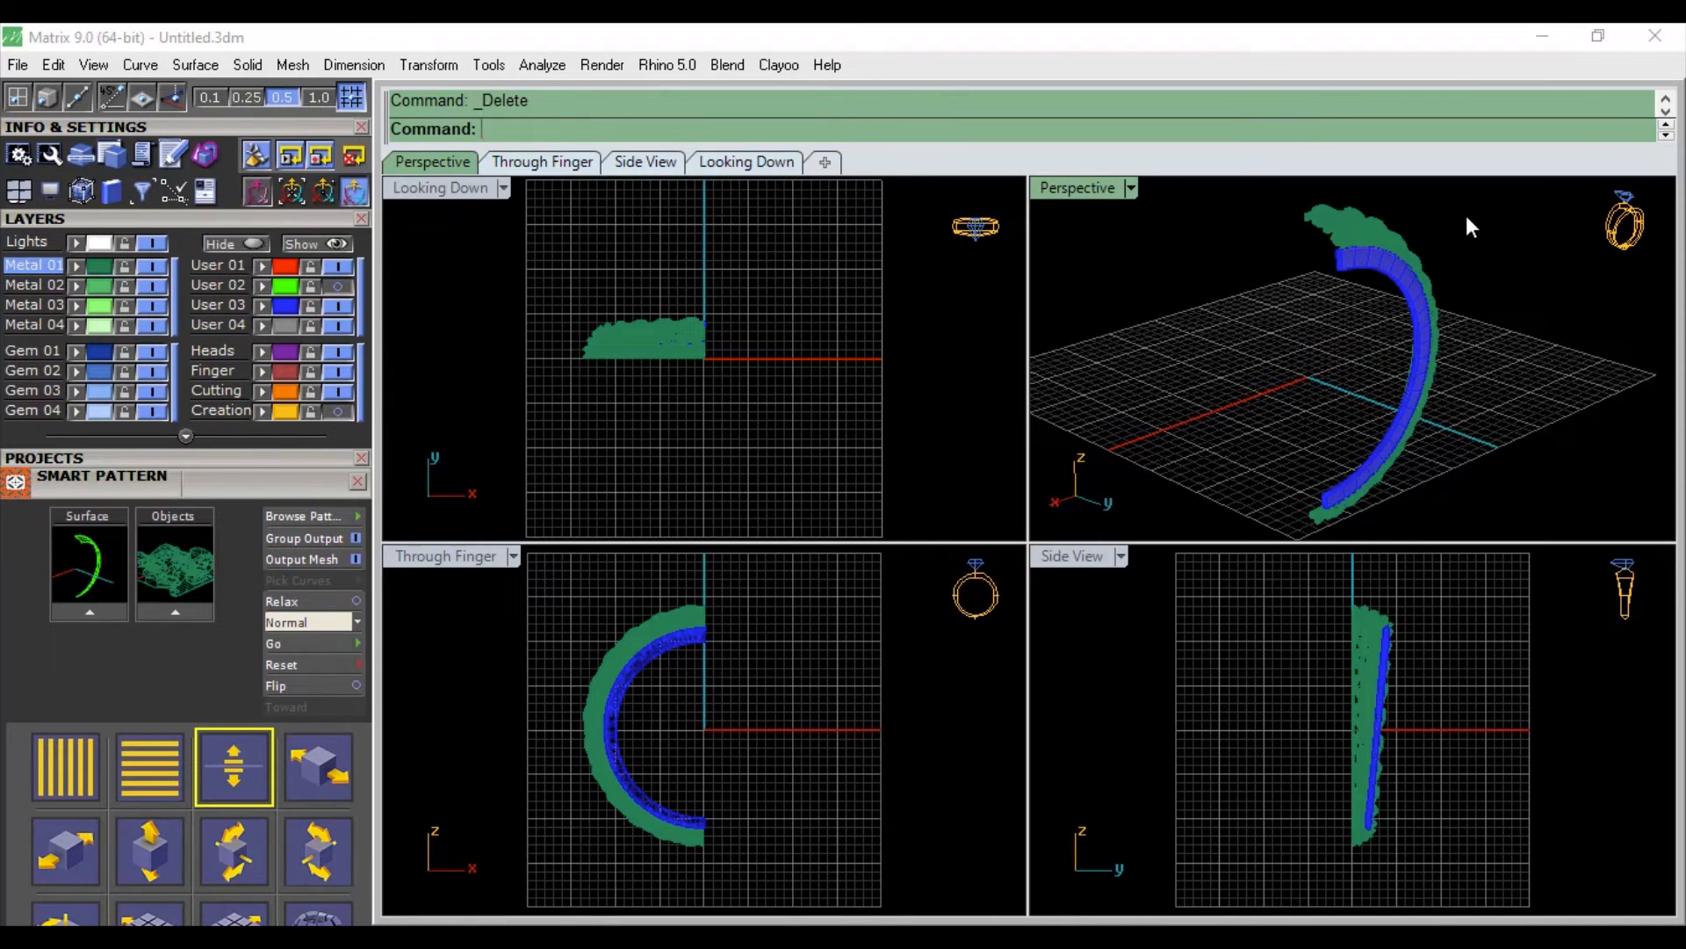
Step: Assign all visible shank and pattern parts to the Metal 01 layer and join the pattern meshes
key(ctrl+a)
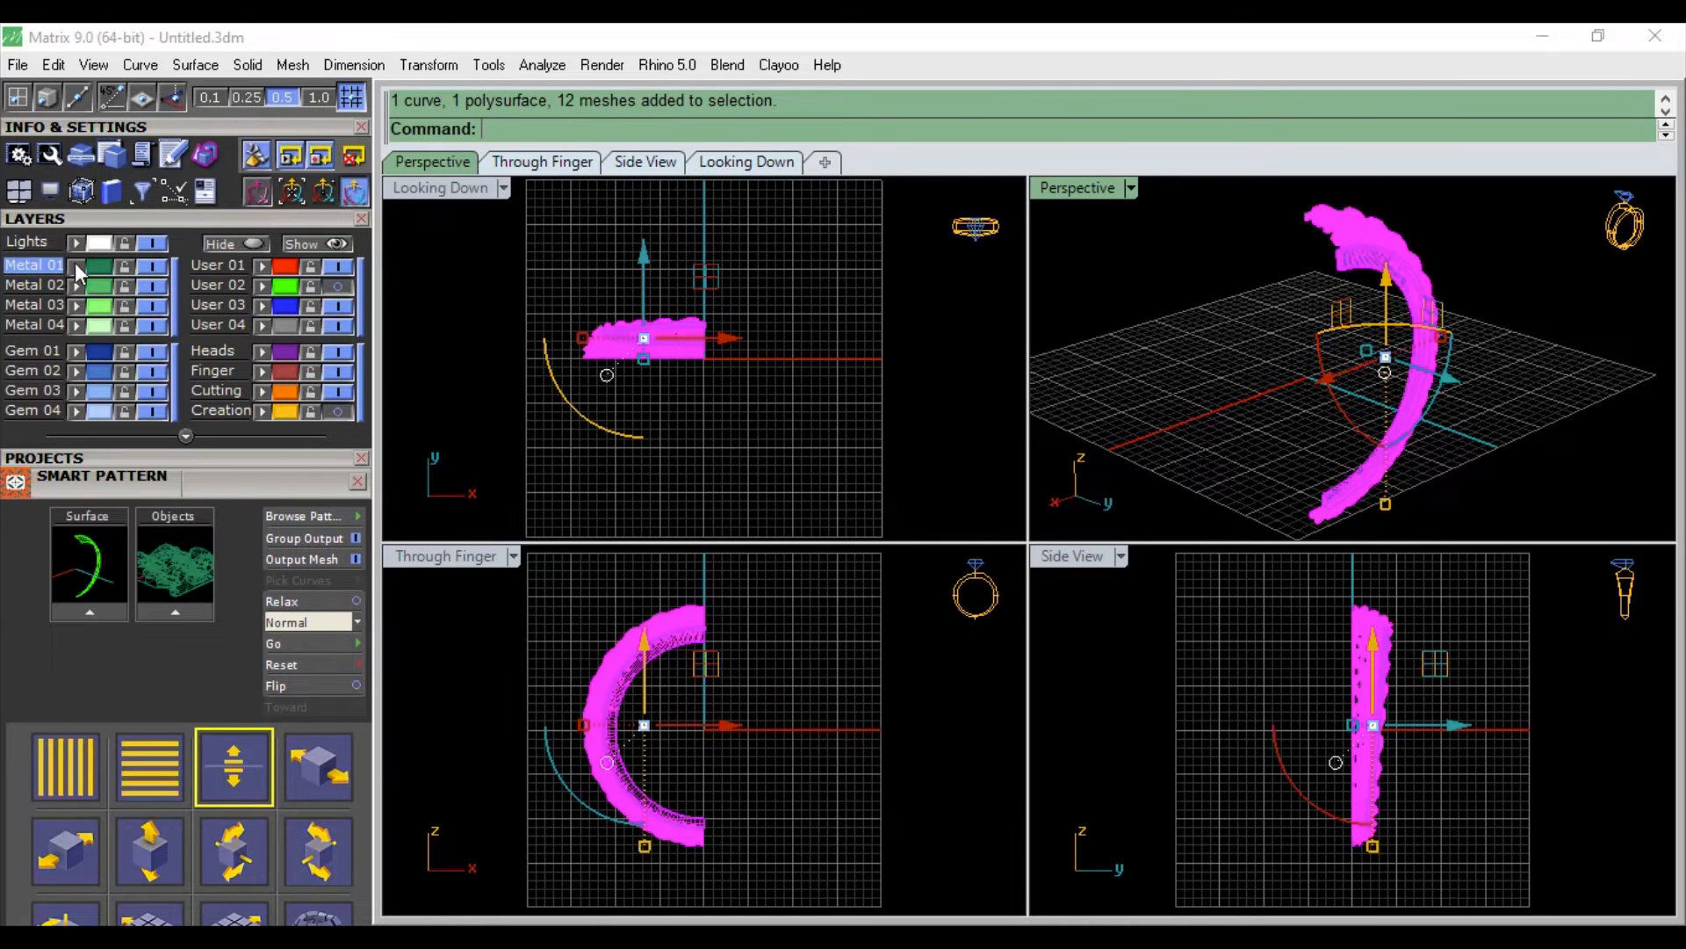
drag(108, 219, 66, 533)
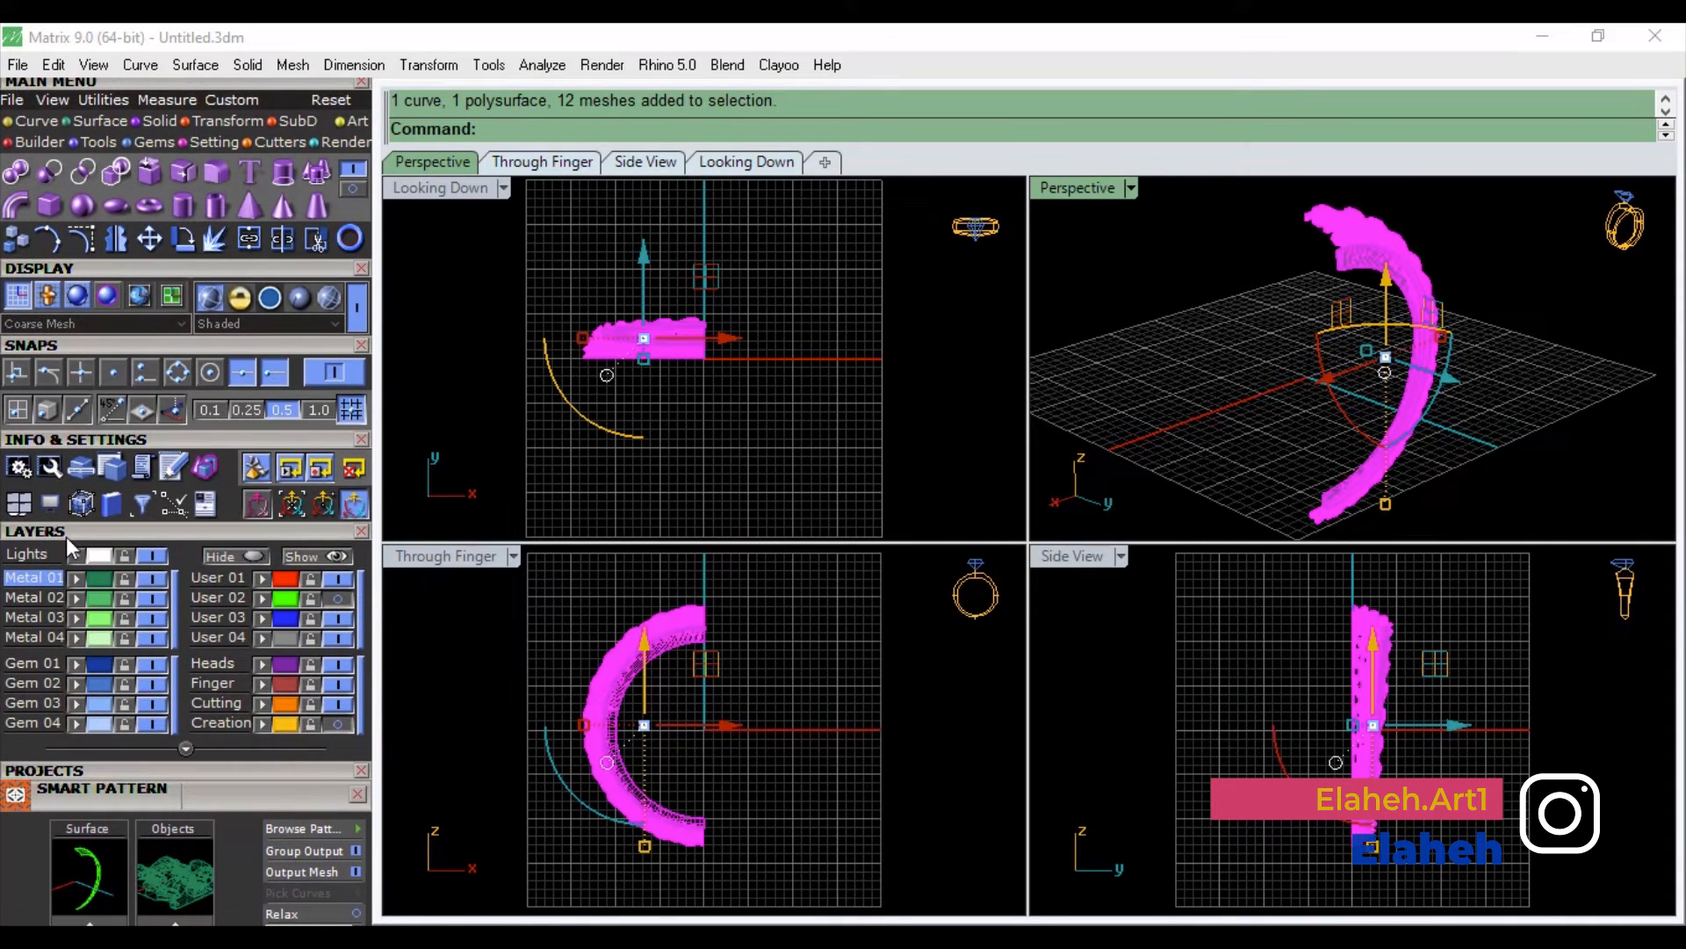
click(247, 239)
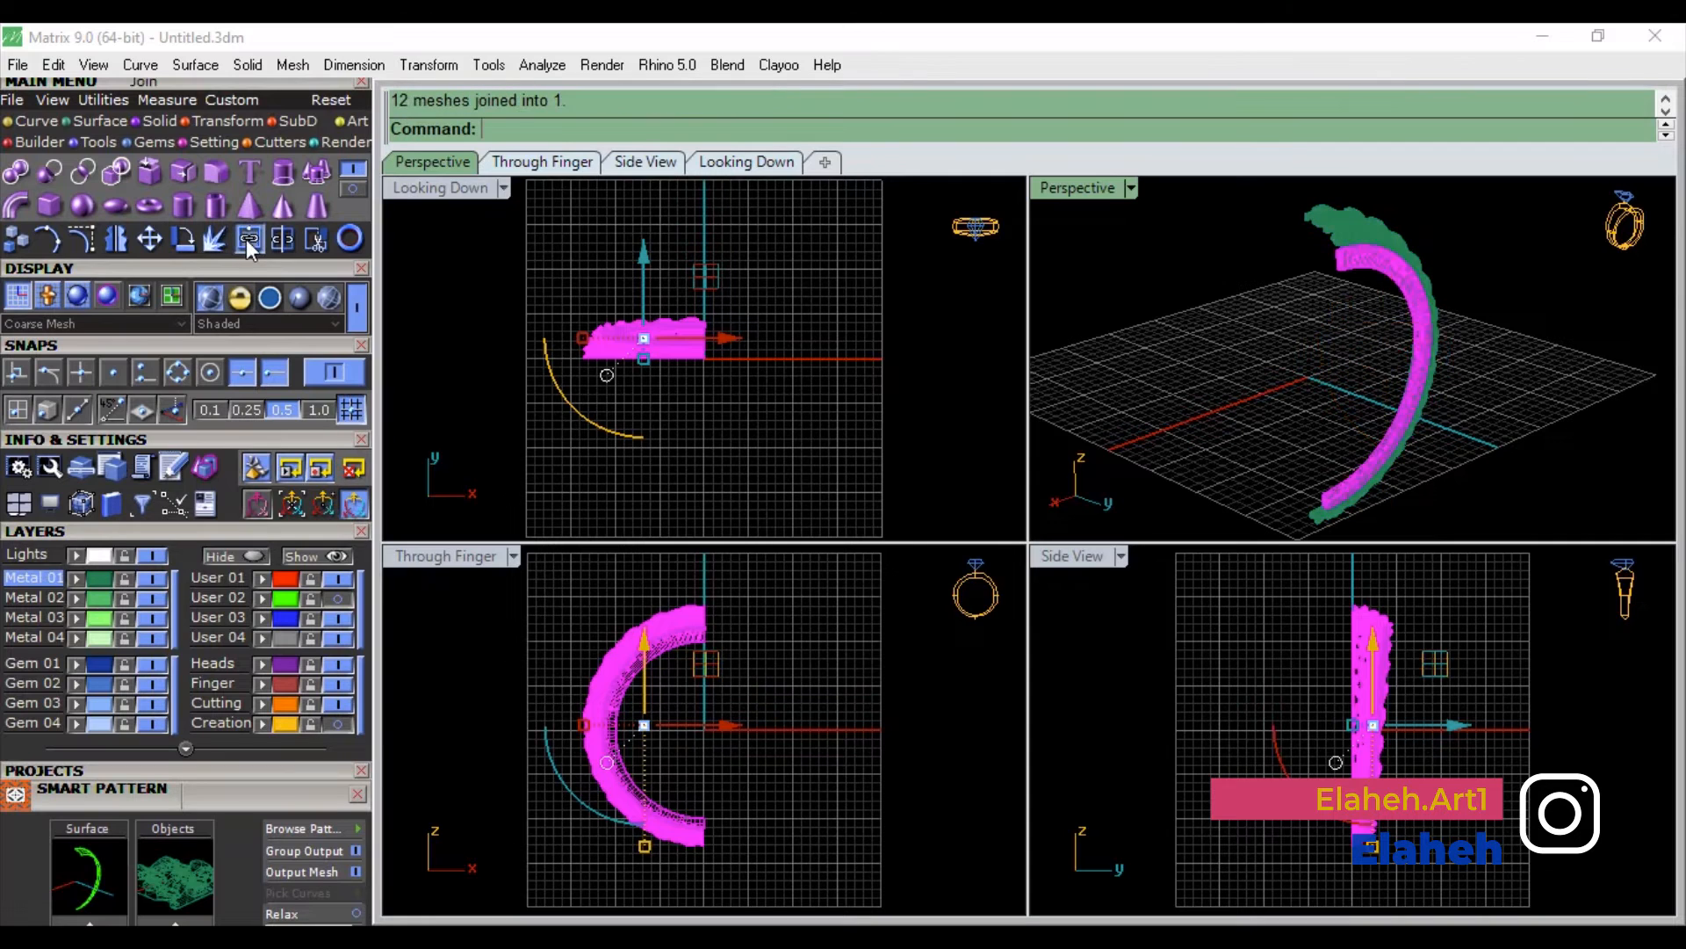
Step: Mirror the joined half-width shank in the Side View, with the mirror plane running vertically from the origin 0
click(112, 240)
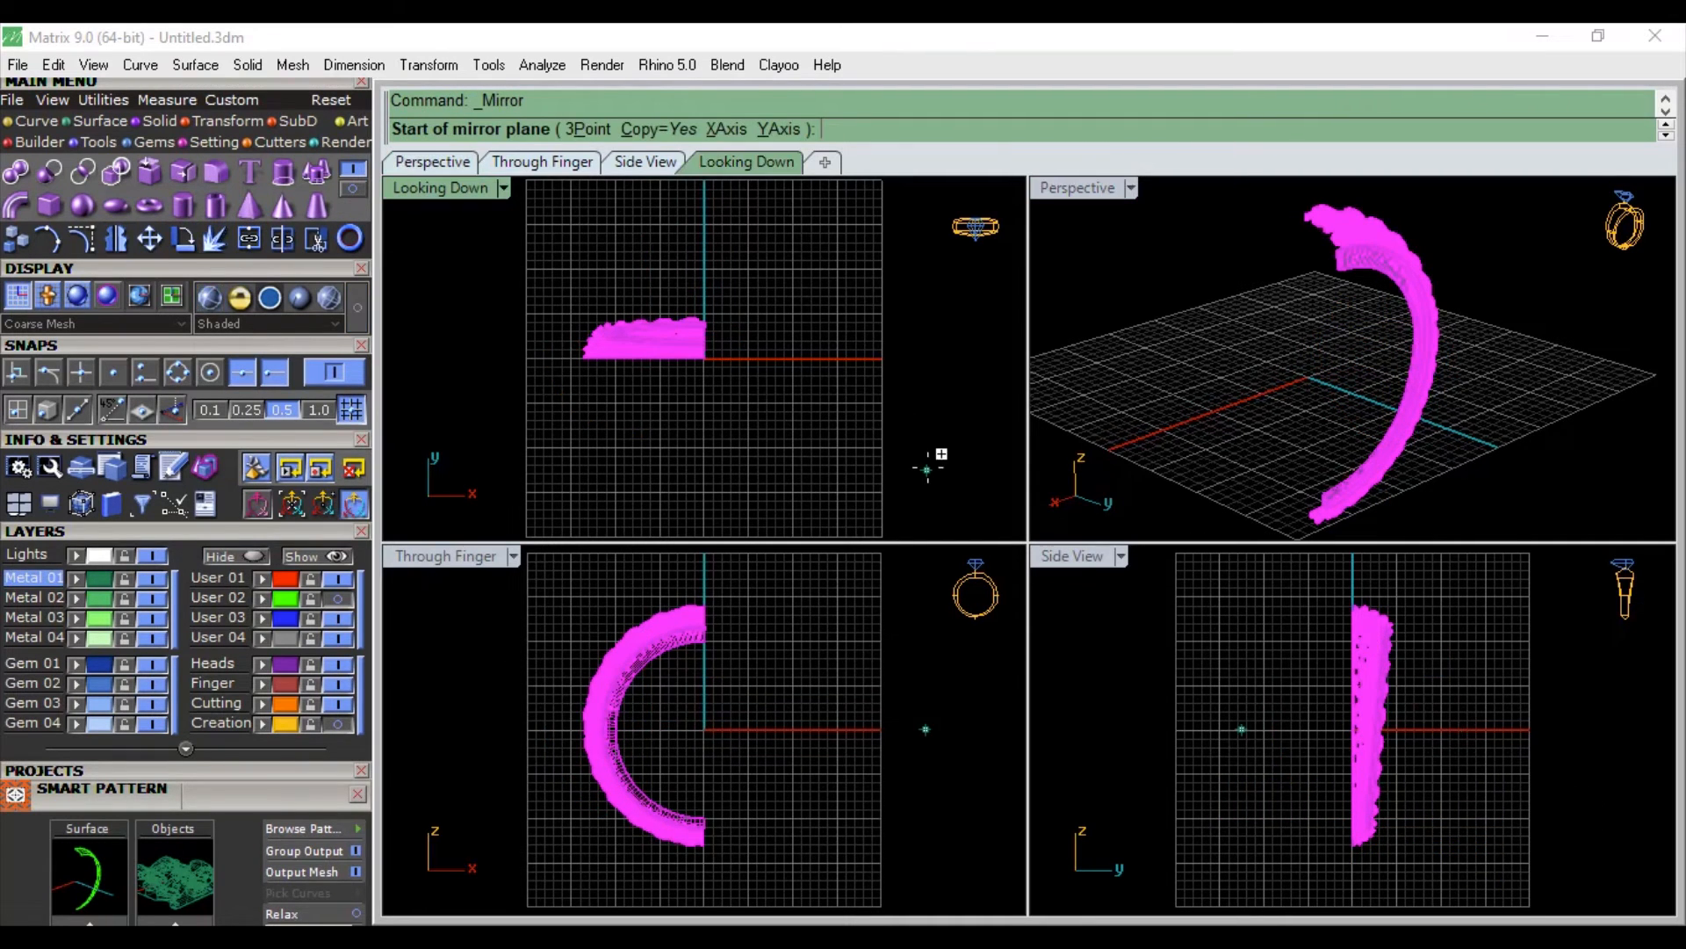
text(0)
key(Return)
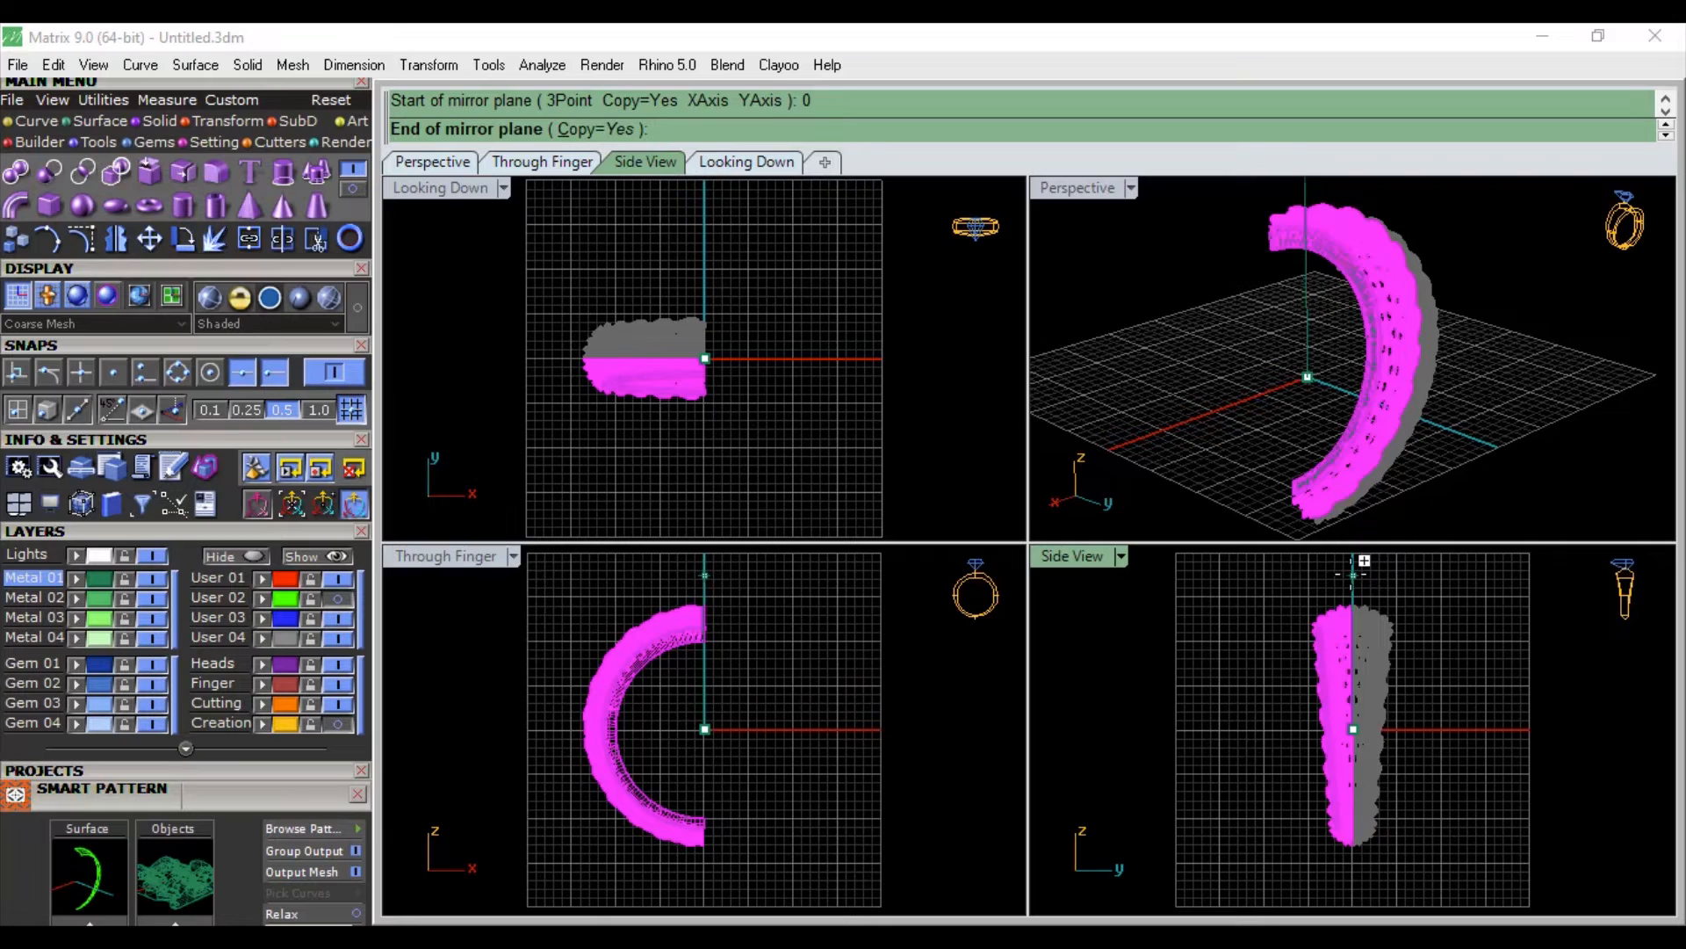
click(1354, 562)
click(1495, 239)
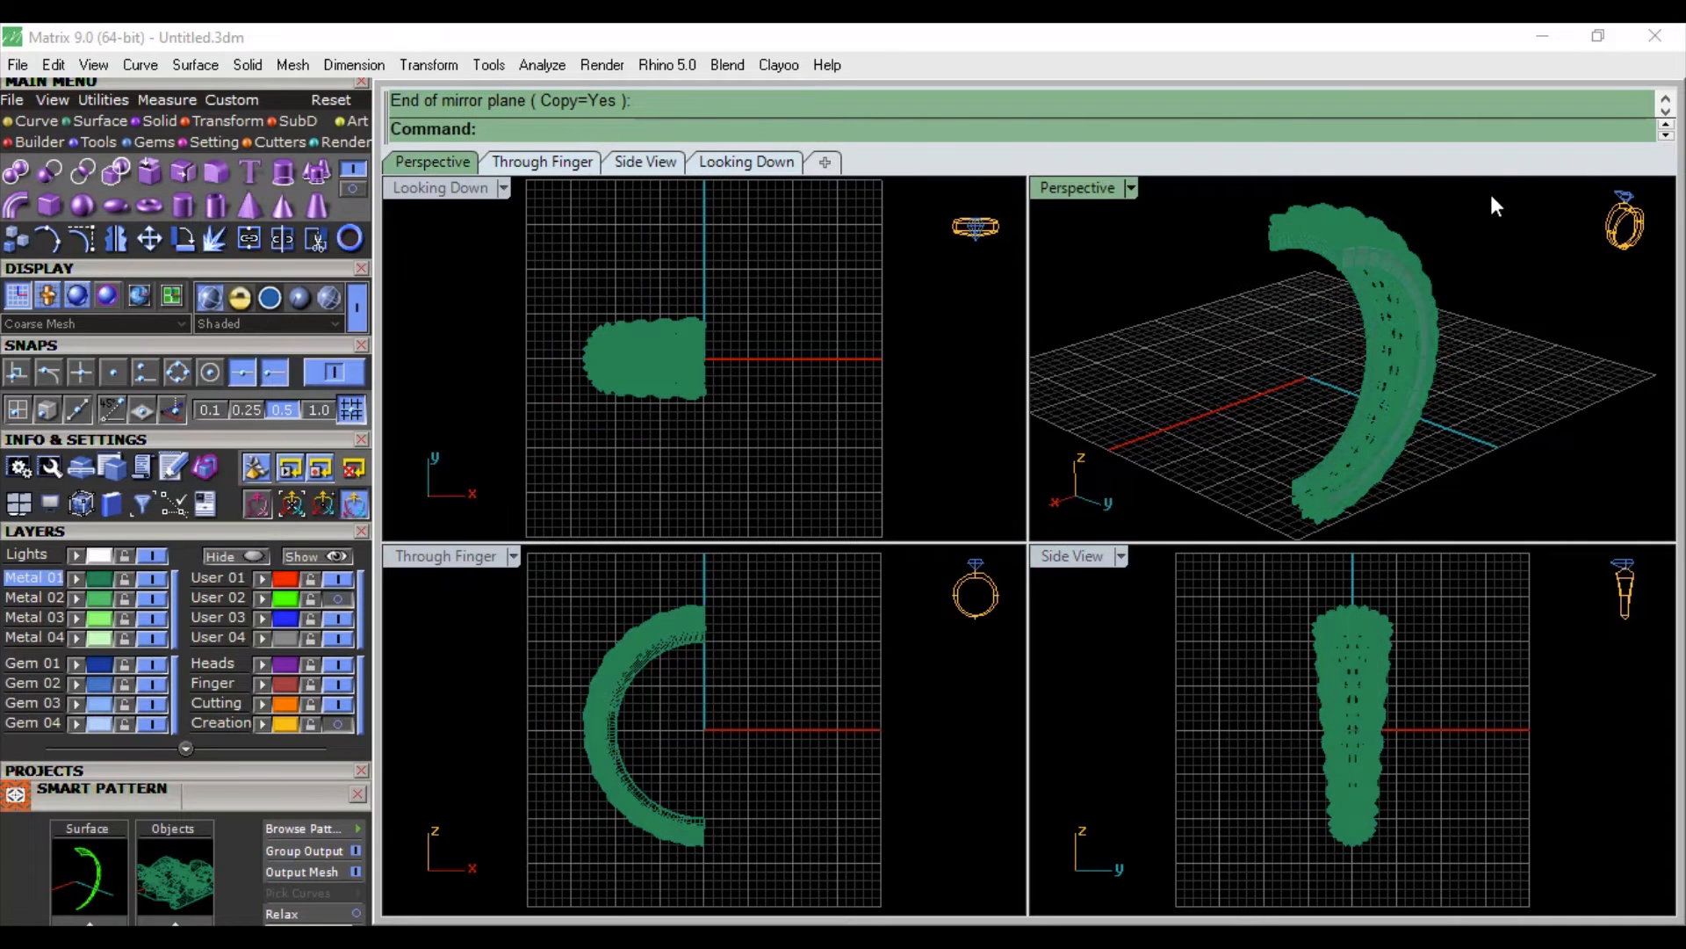
Step: Join both mirrored halves of the shank's width into one and dismiss the history notice
drag(1170, 541, 1170, 536)
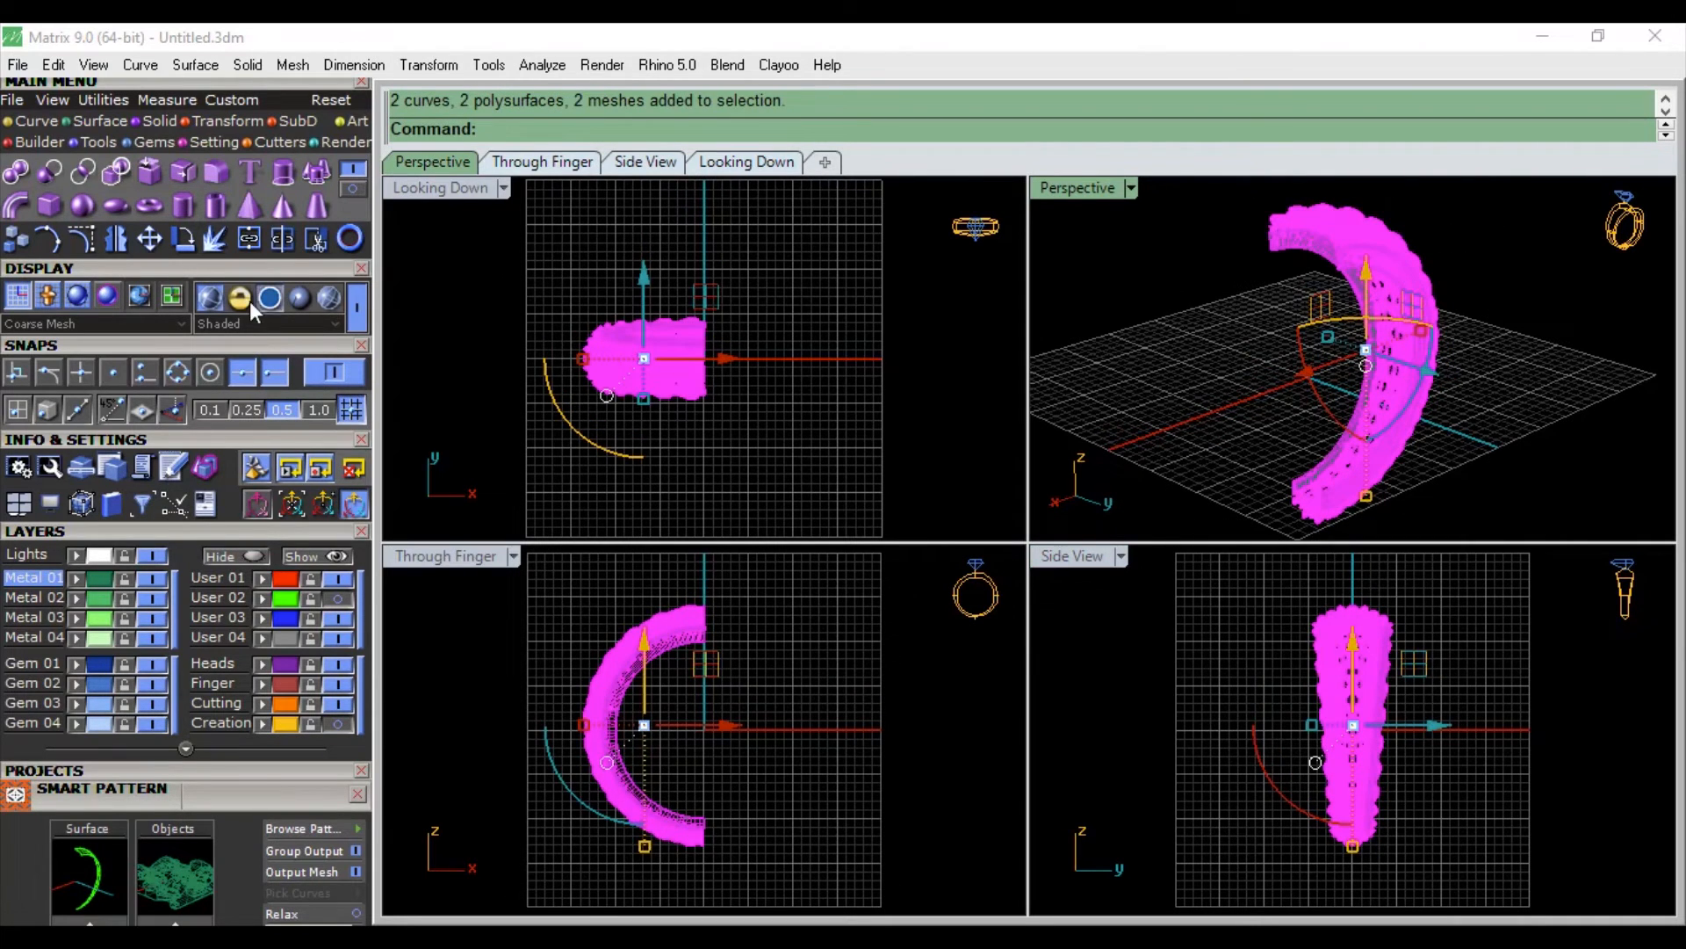
click(249, 238)
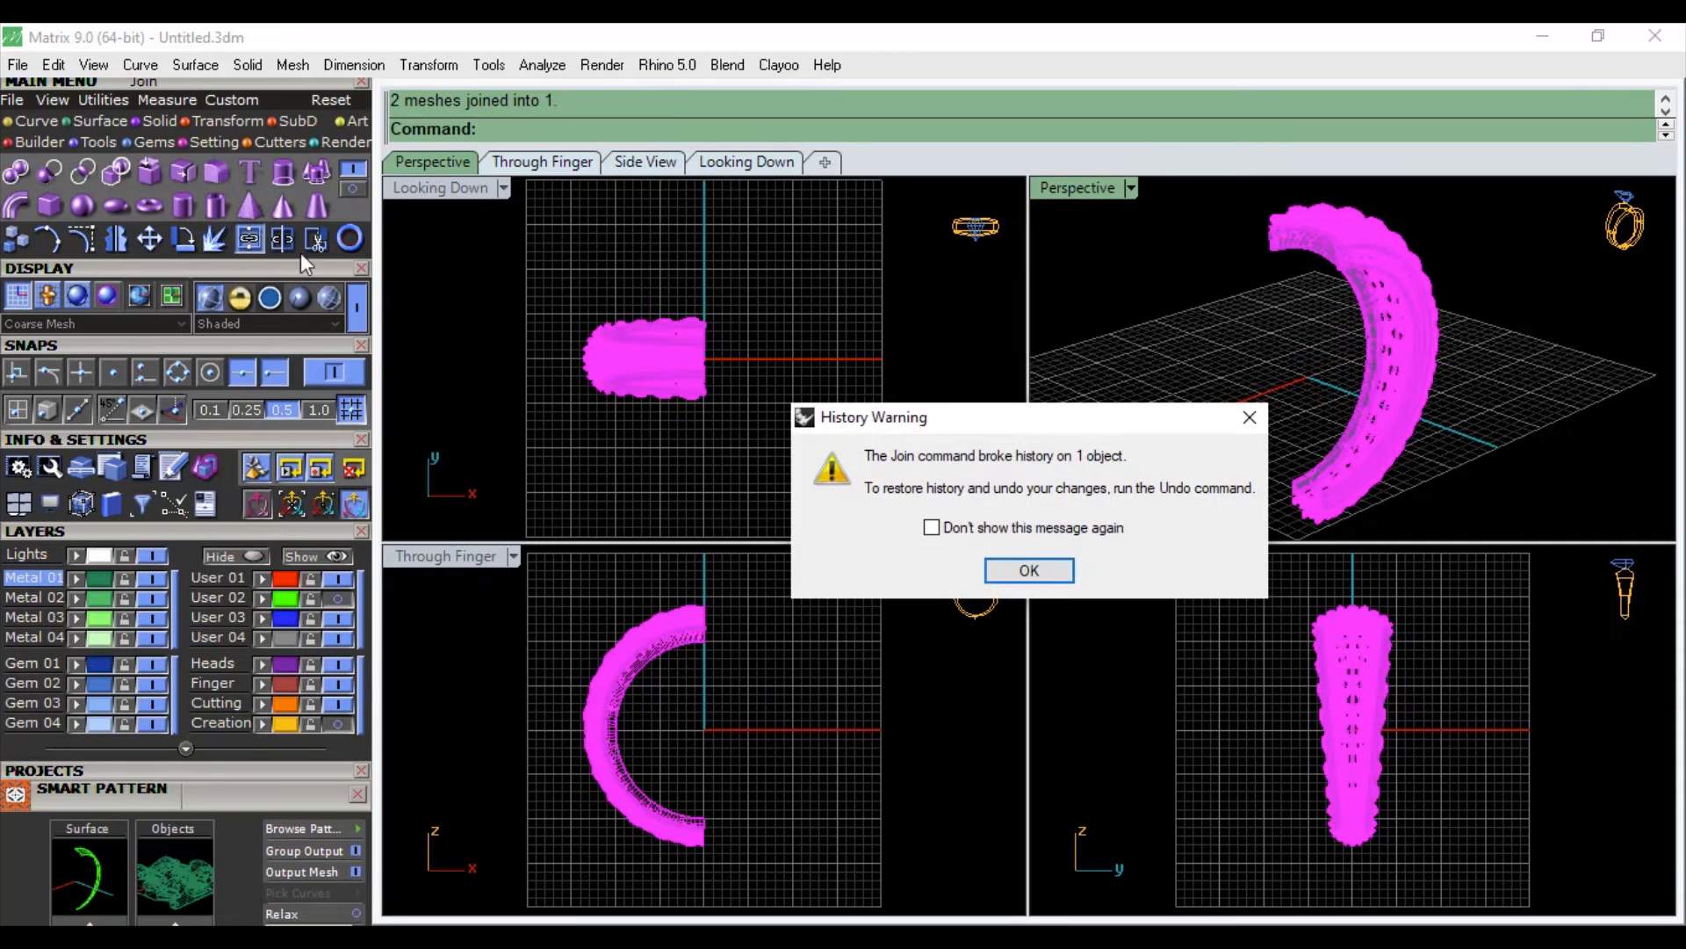
click(1054, 572)
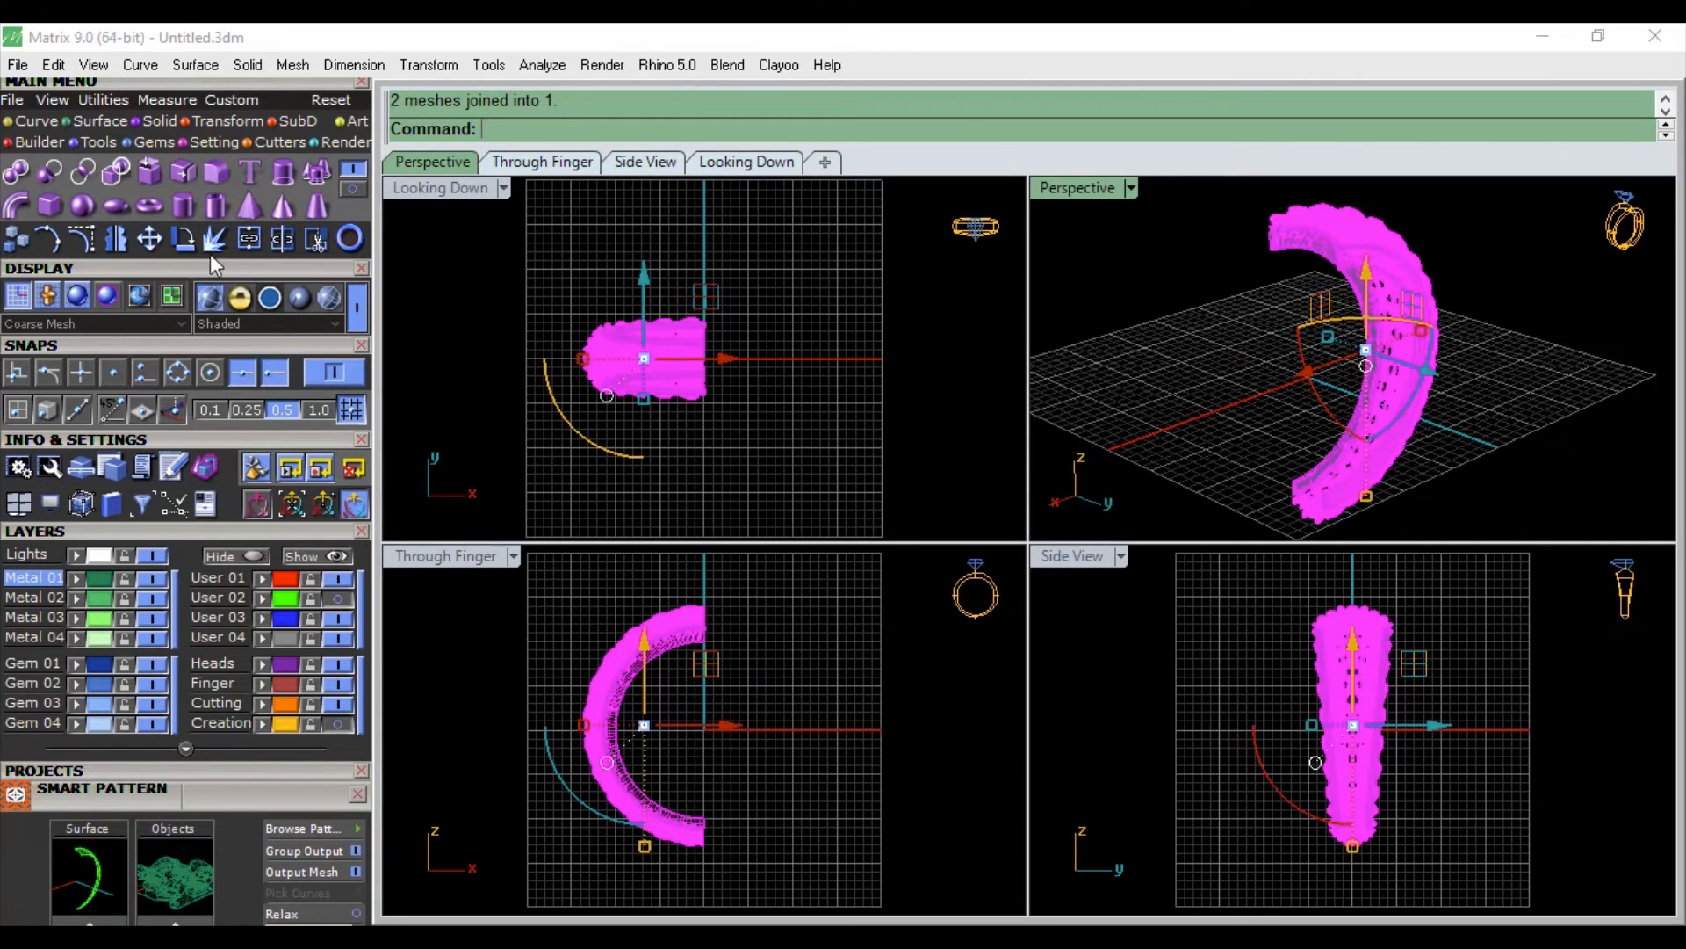
Step: Mirror the full-width half ring in the Through Finger view, with the mirror plane running vertically from the origin 0
click(109, 245)
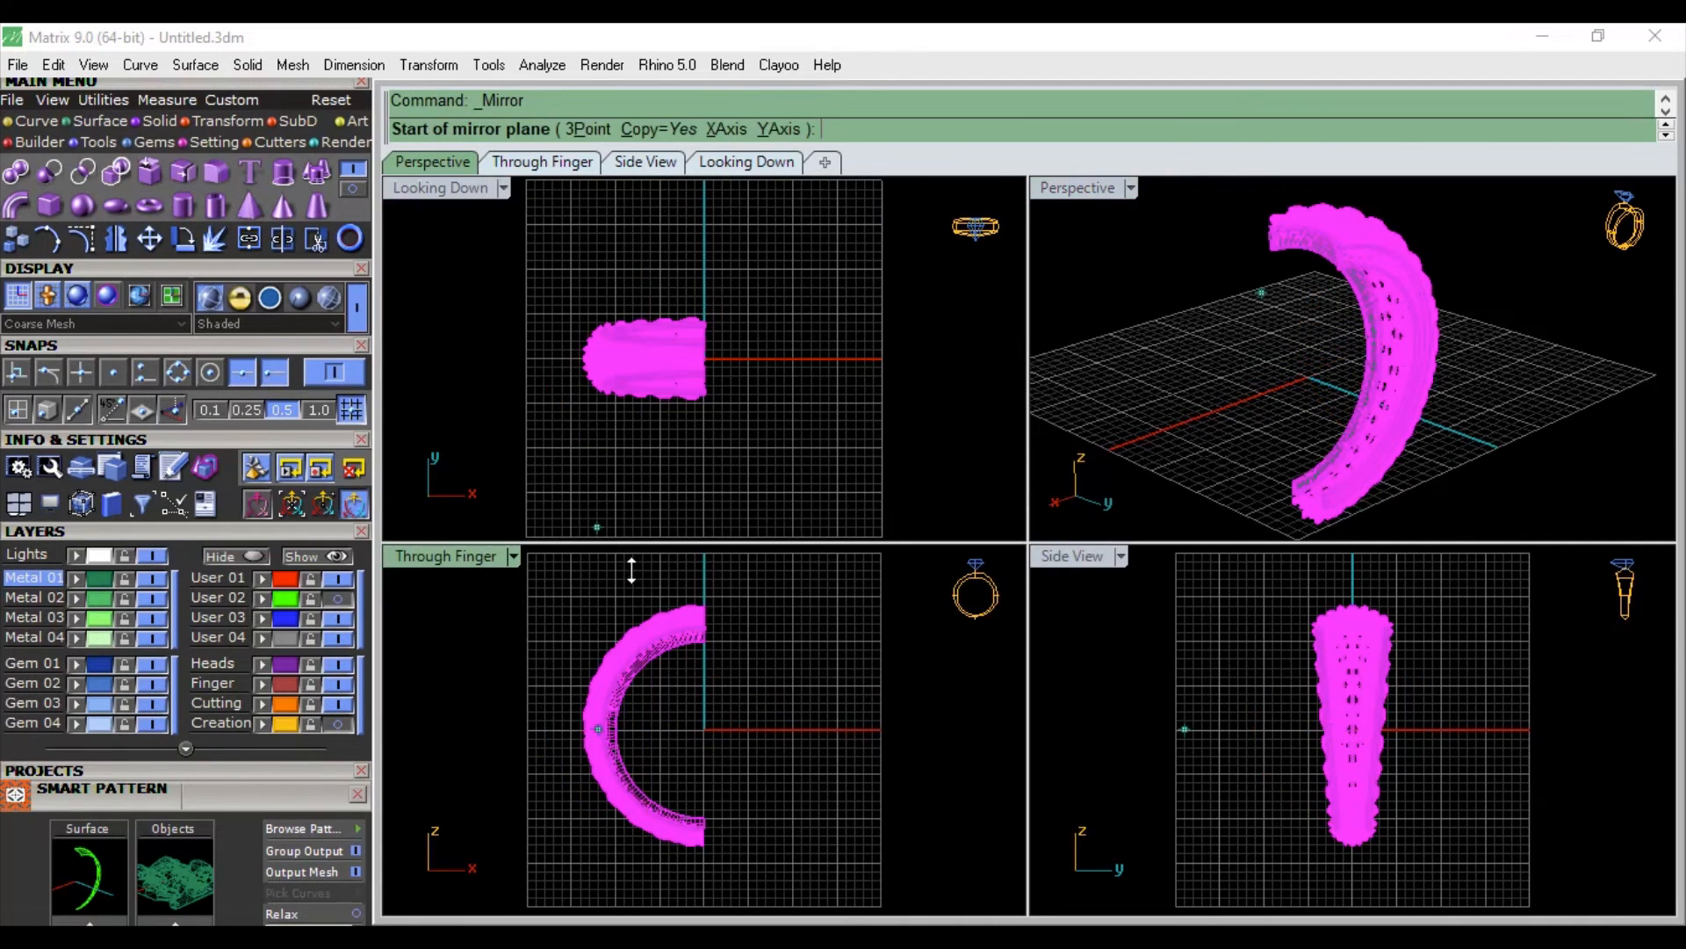
text(0)
key(Return)
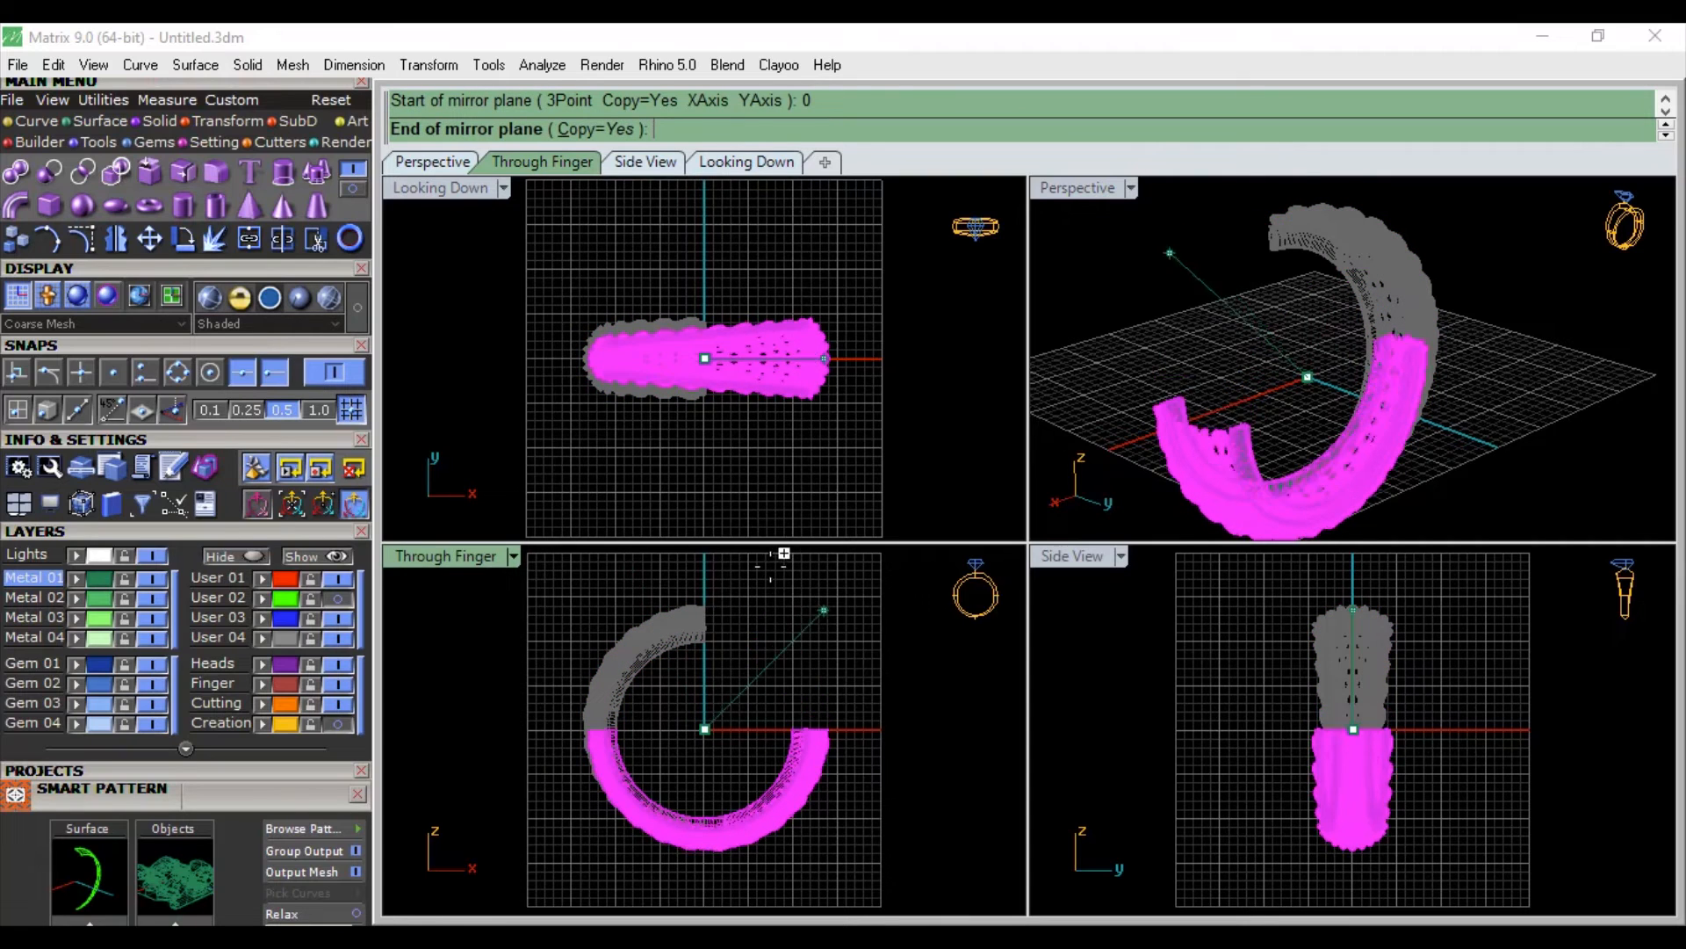
click(725, 567)
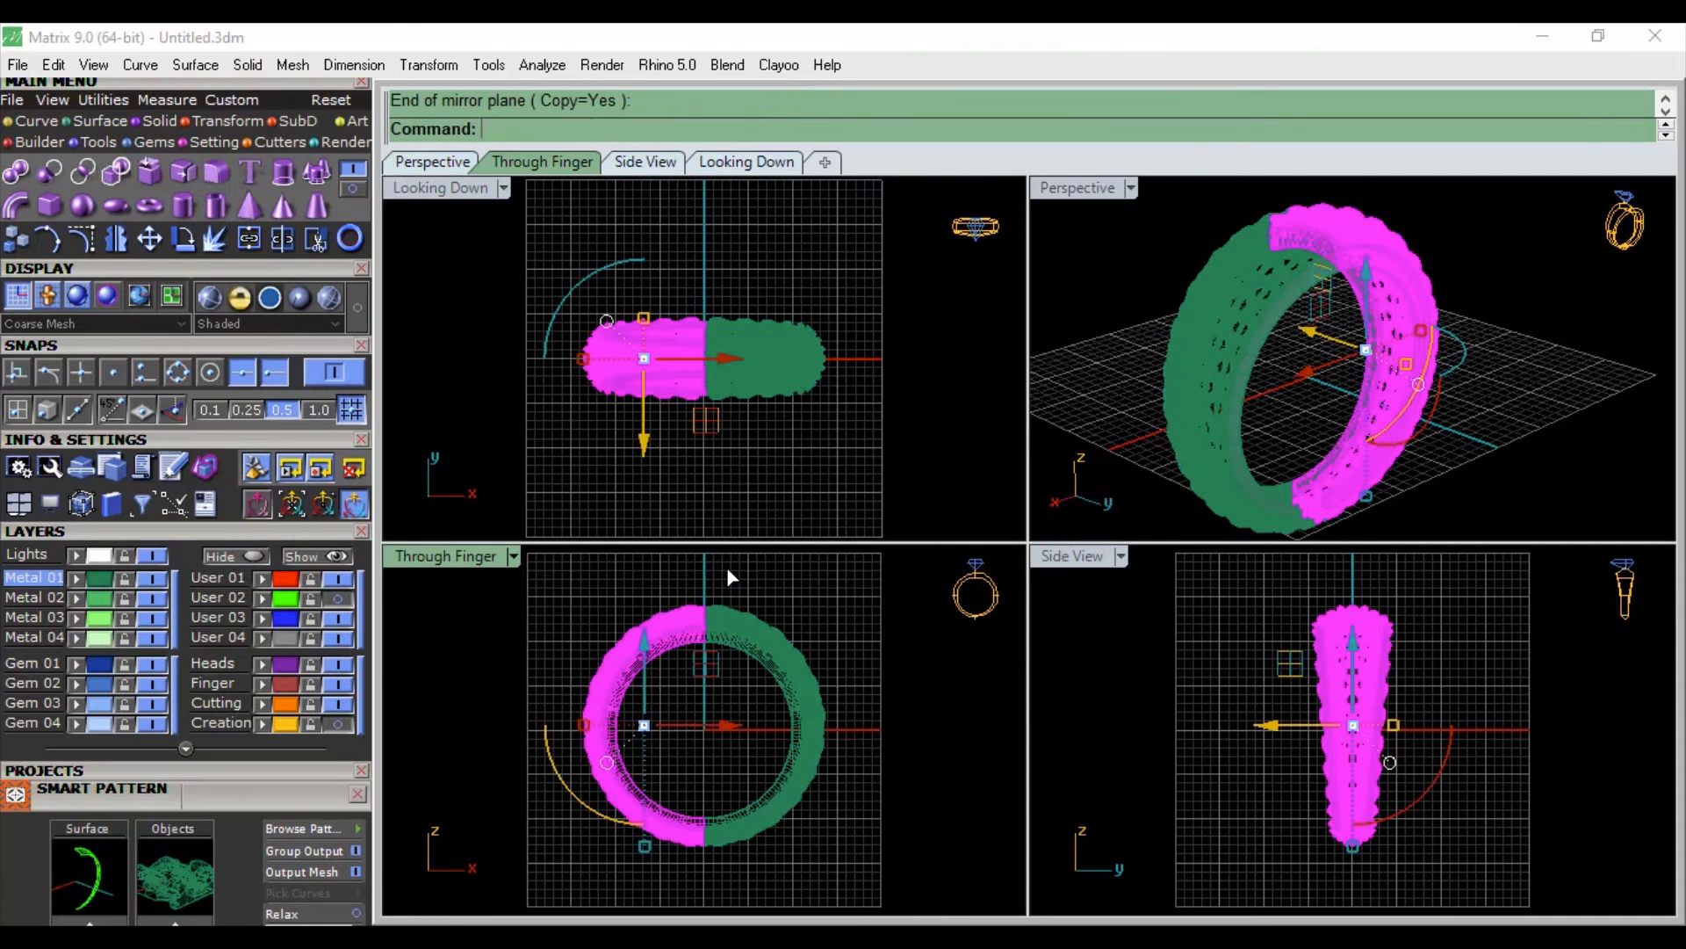
click(1154, 251)
scroll(1392, 268, down, 2)
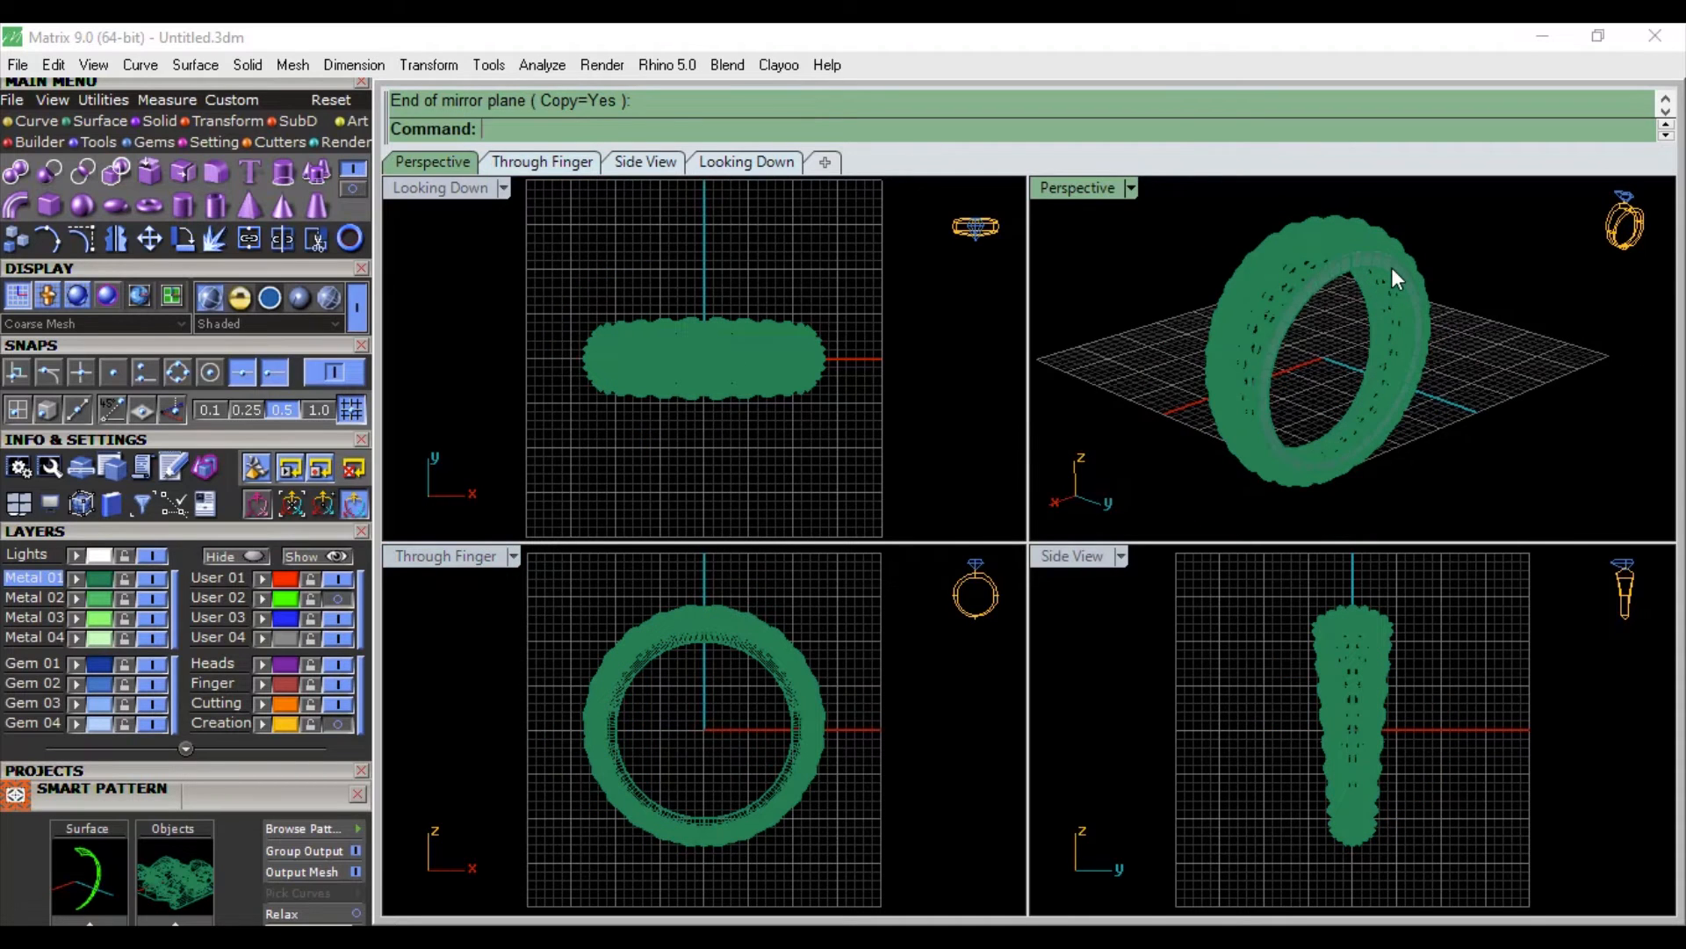
Step: Join all parts of the complete ring, dismiss the history notice and reset the builder connections
drag(1166, 494, 1160, 513)
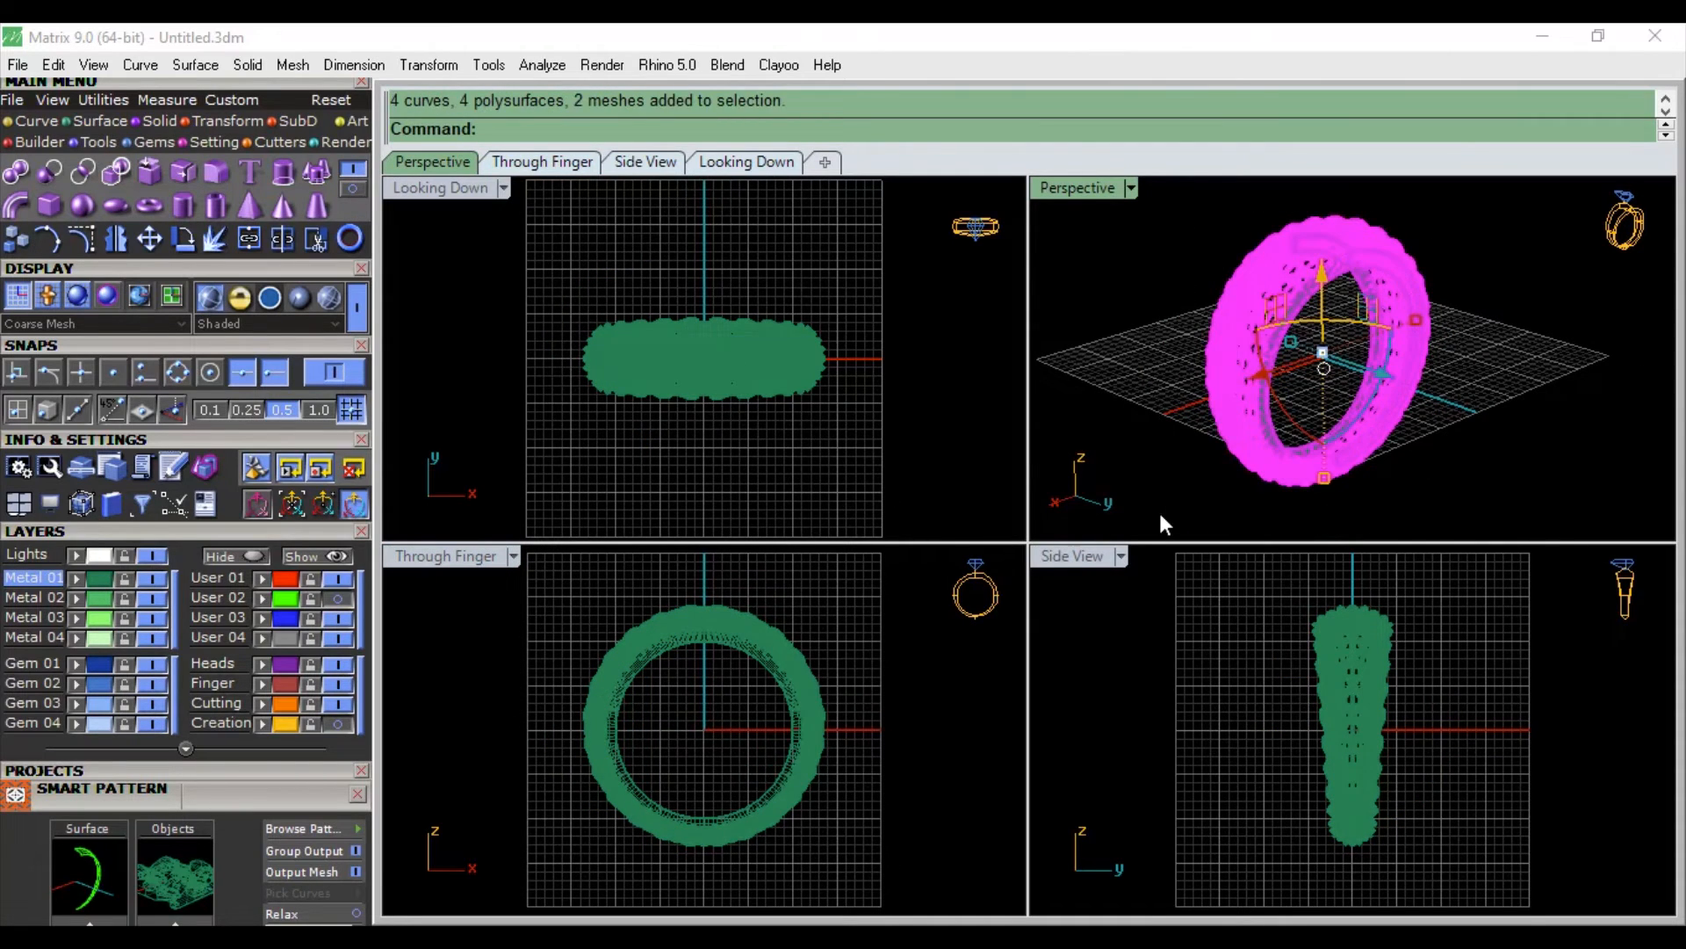
click(250, 239)
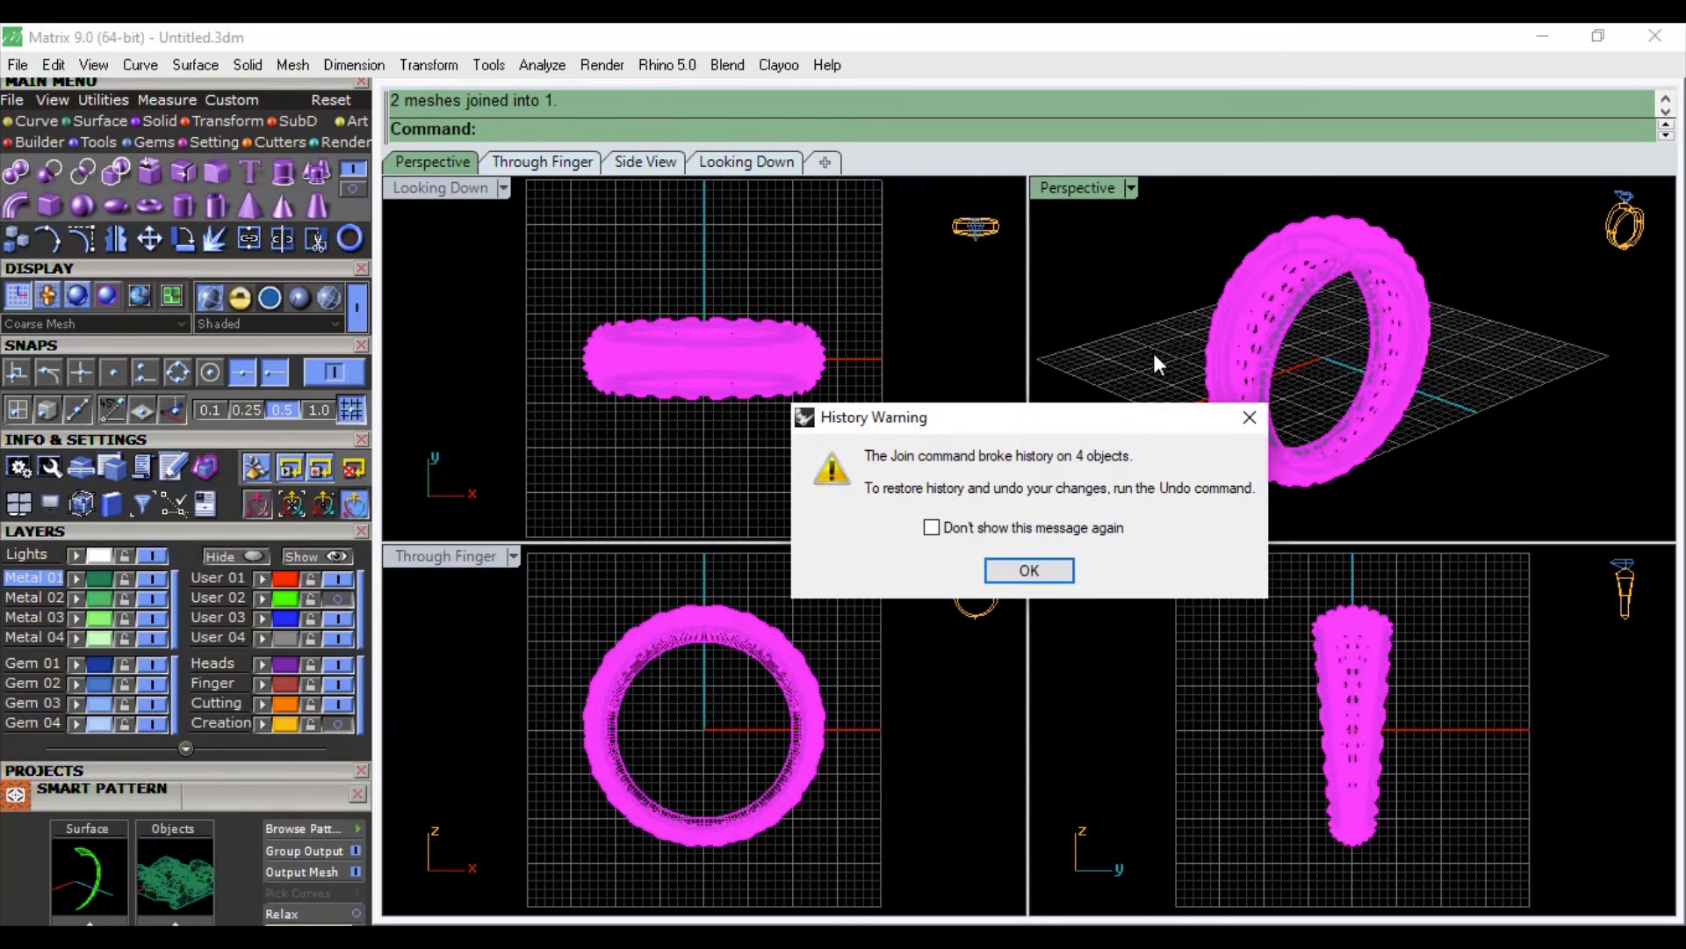
click(1058, 571)
click(329, 103)
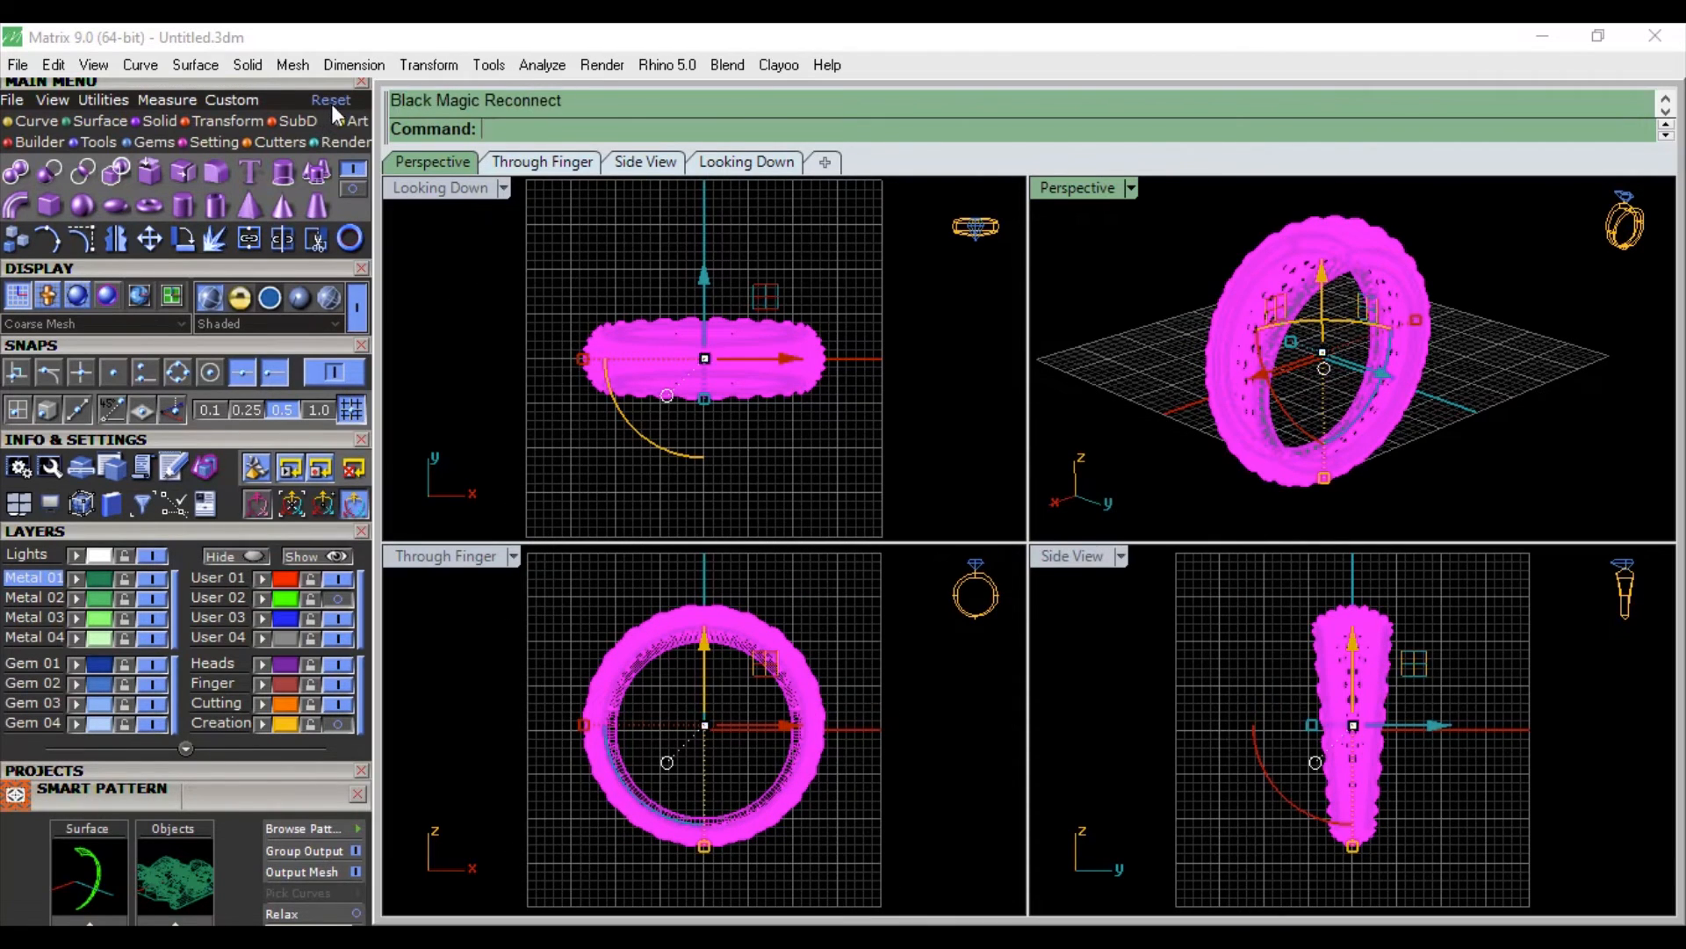
click(1170, 391)
Step: Turn off the Creation layer and hide the flat Celtic source tile using the User 04 layer
click(332, 597)
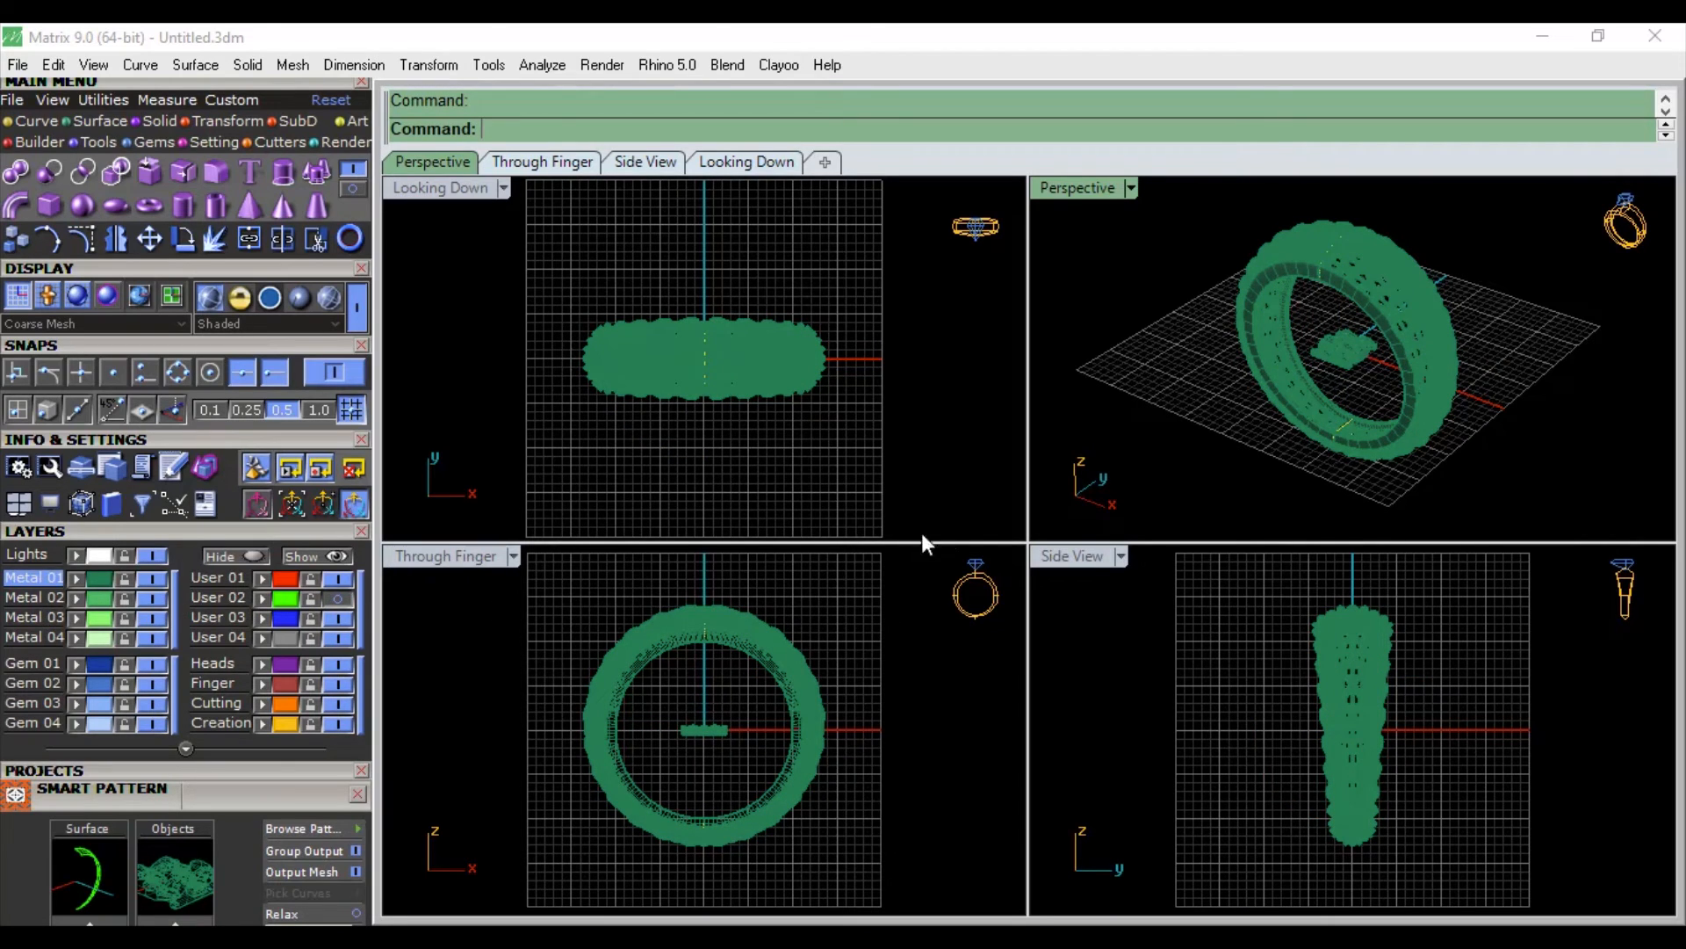
click(341, 721)
click(1348, 350)
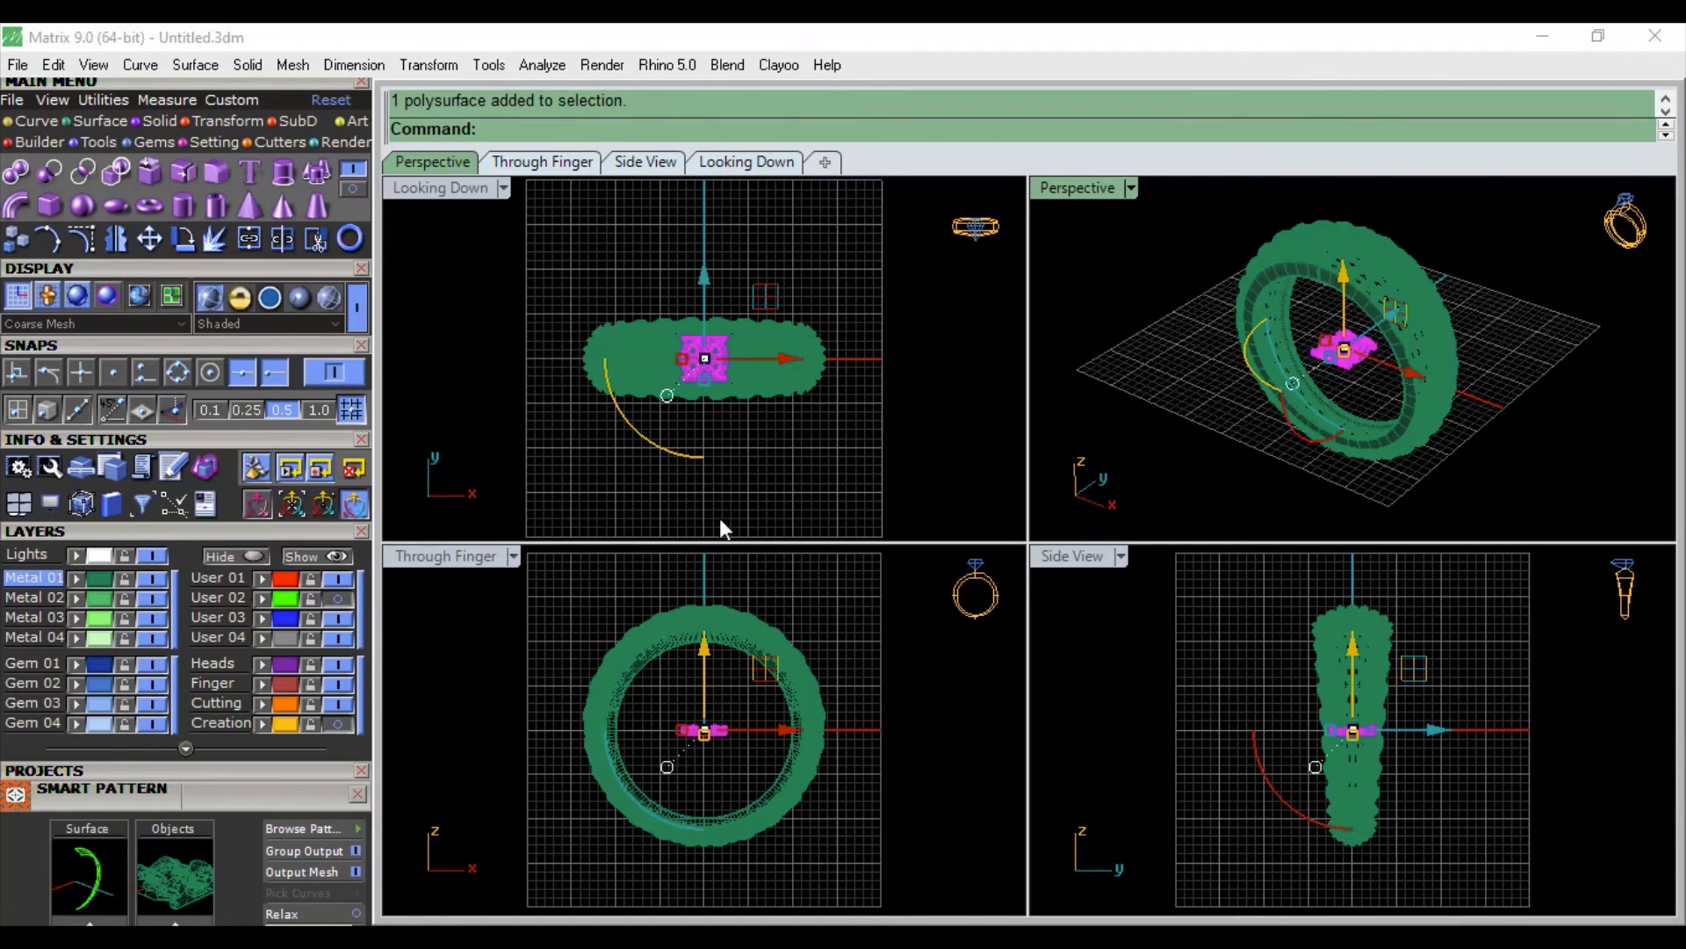
click(335, 636)
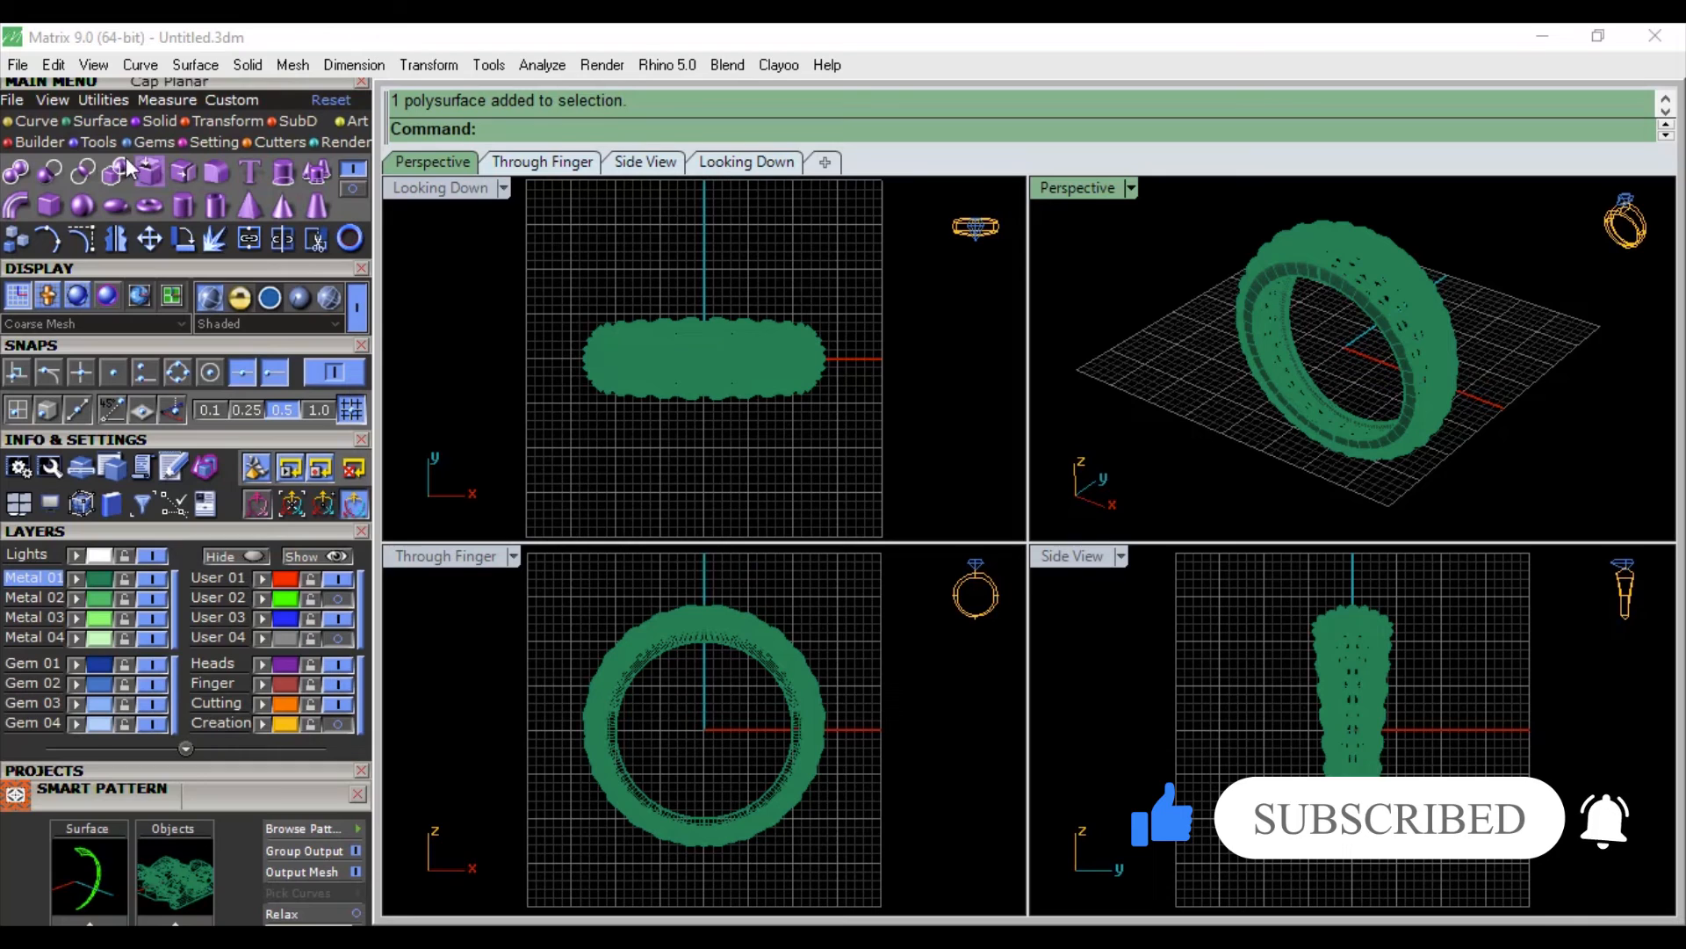
Step: Open the V-Ray Styles render settings and maximize the Perspective view
click(349, 143)
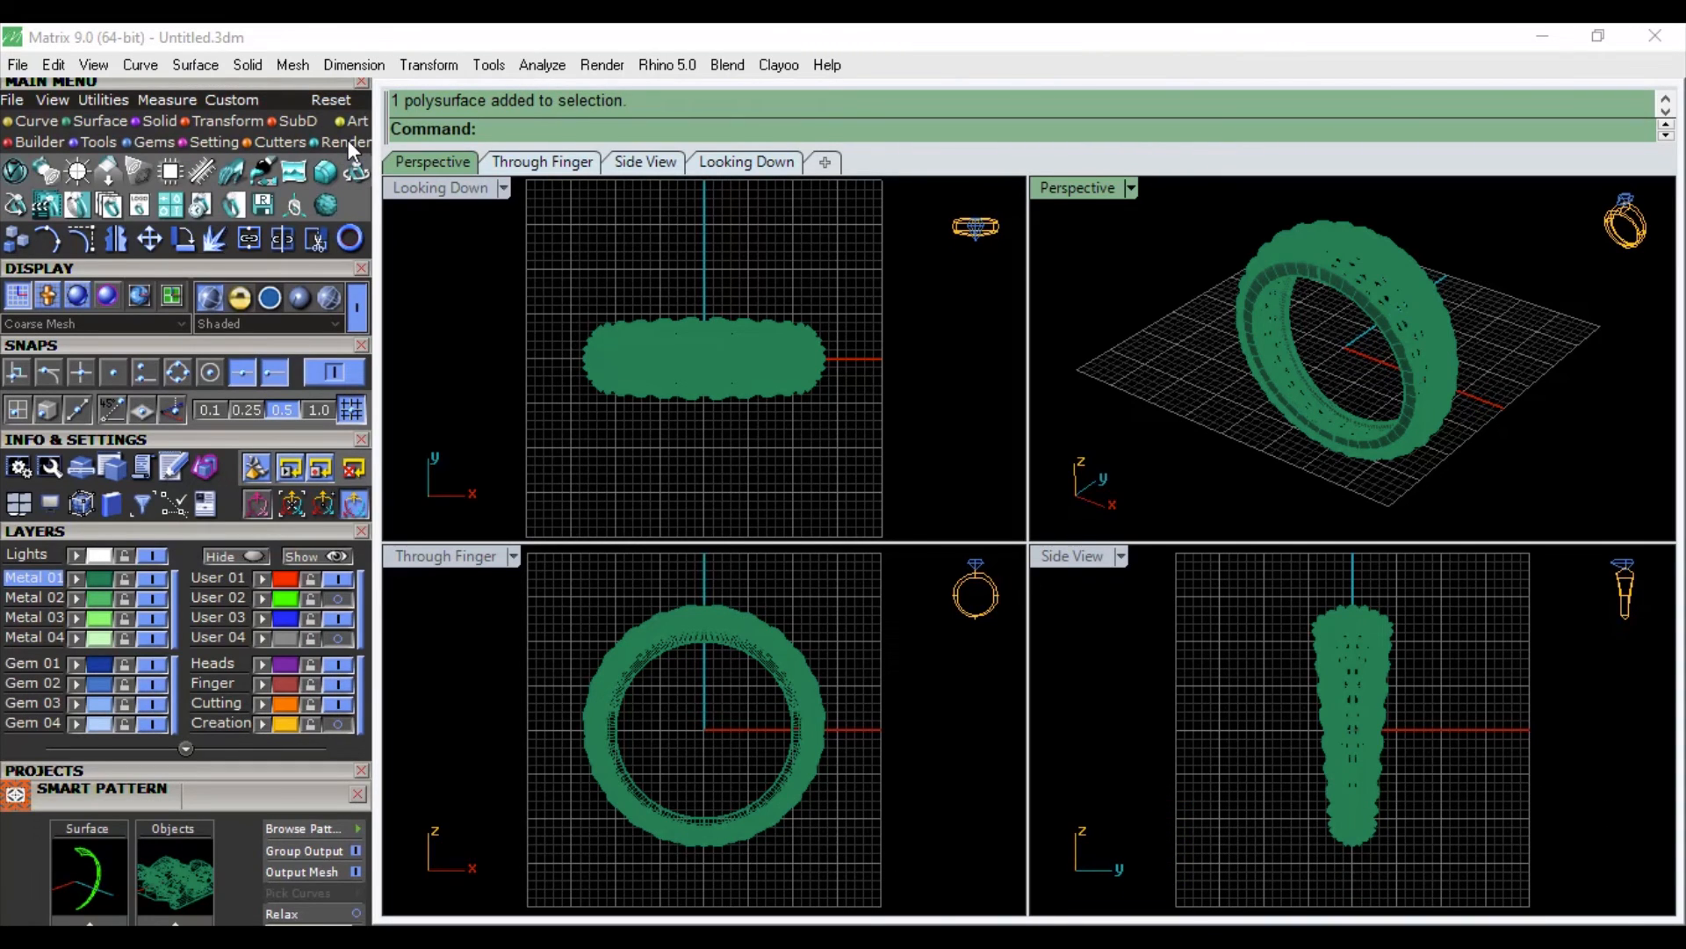
click(15, 172)
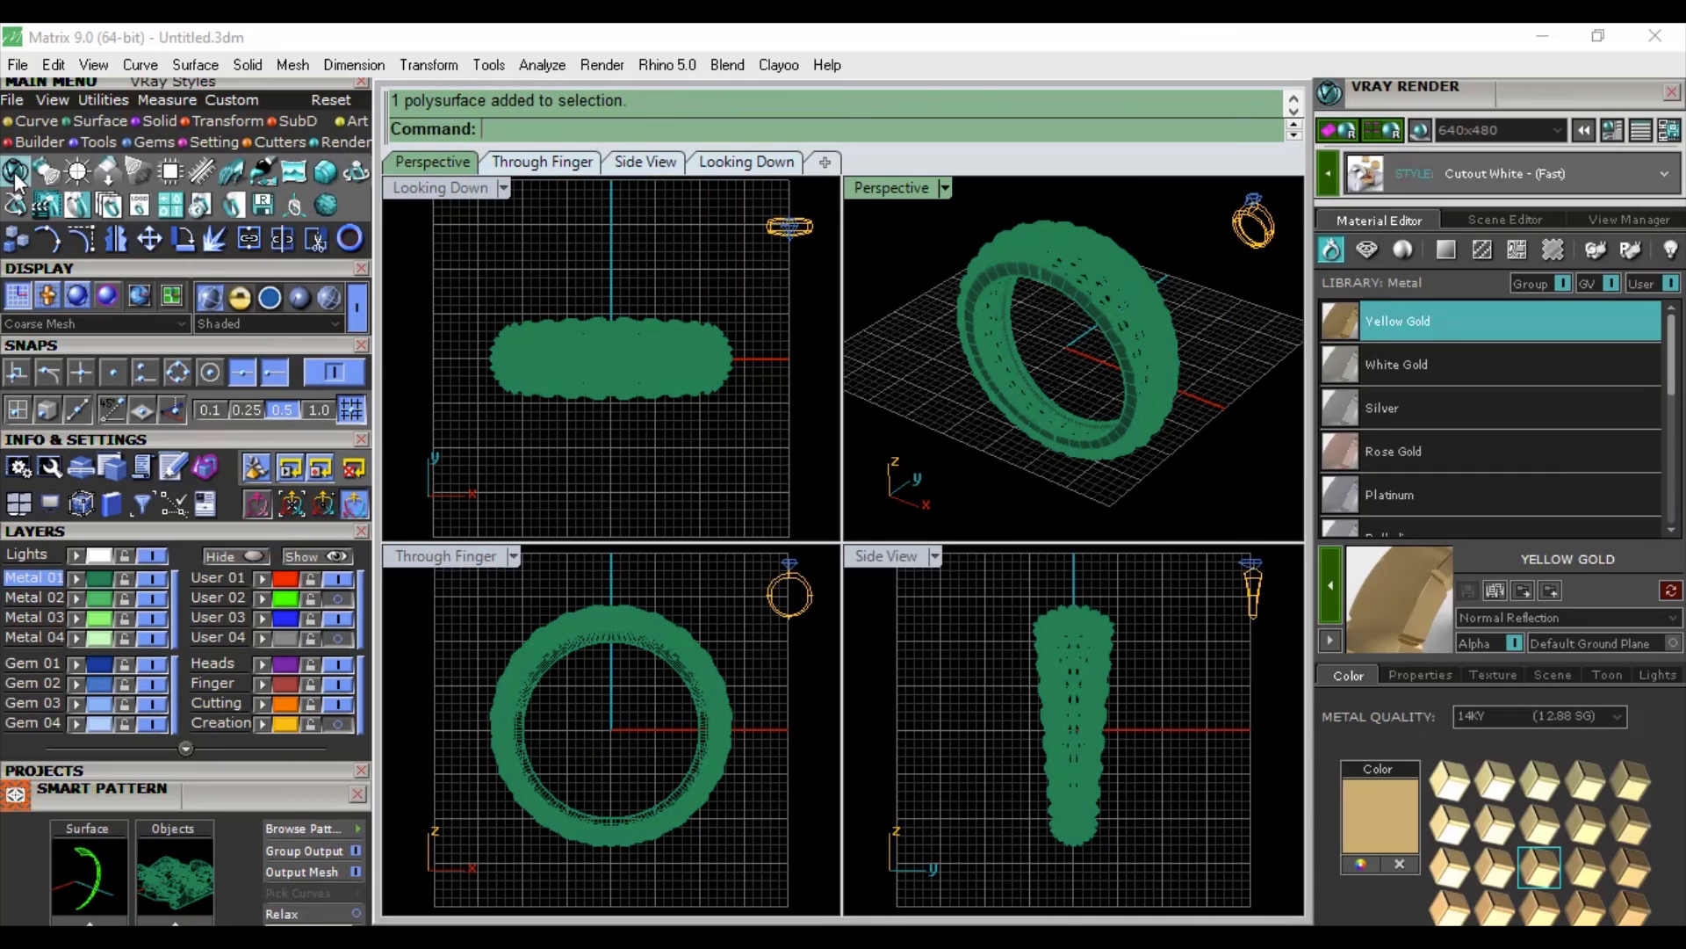
double_click(882, 192)
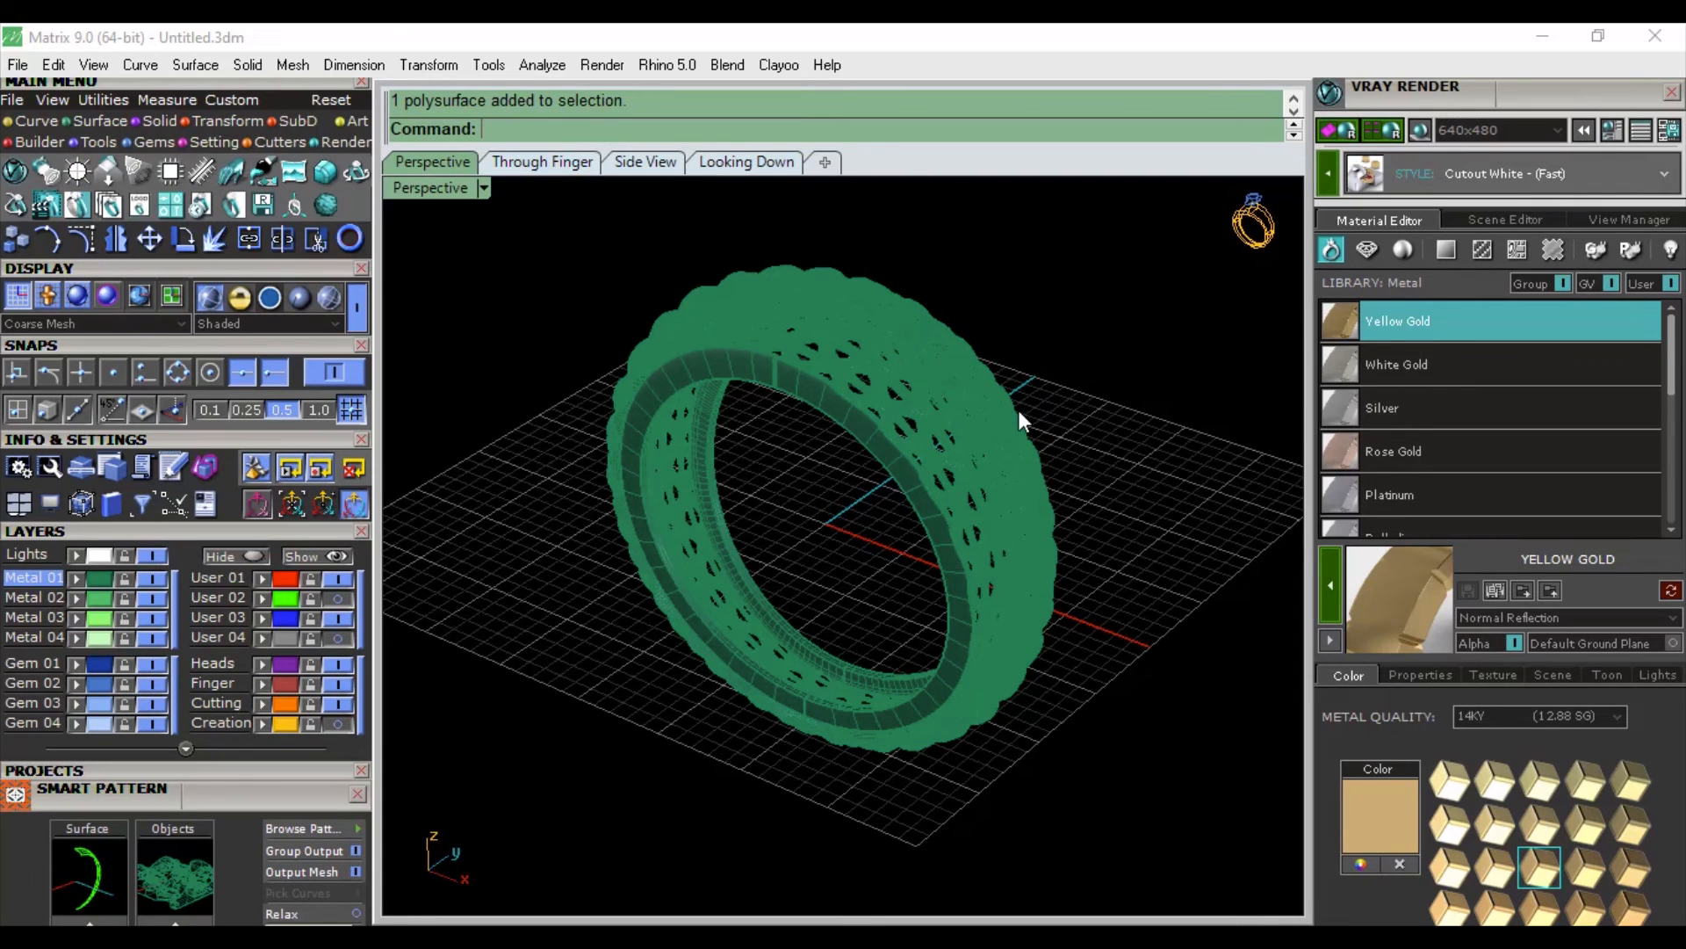
Step: Assign the Yellow Gold material to the whole ring and start a V-Ray render with the Cutout White - (Fast) style
key(ctrl+a)
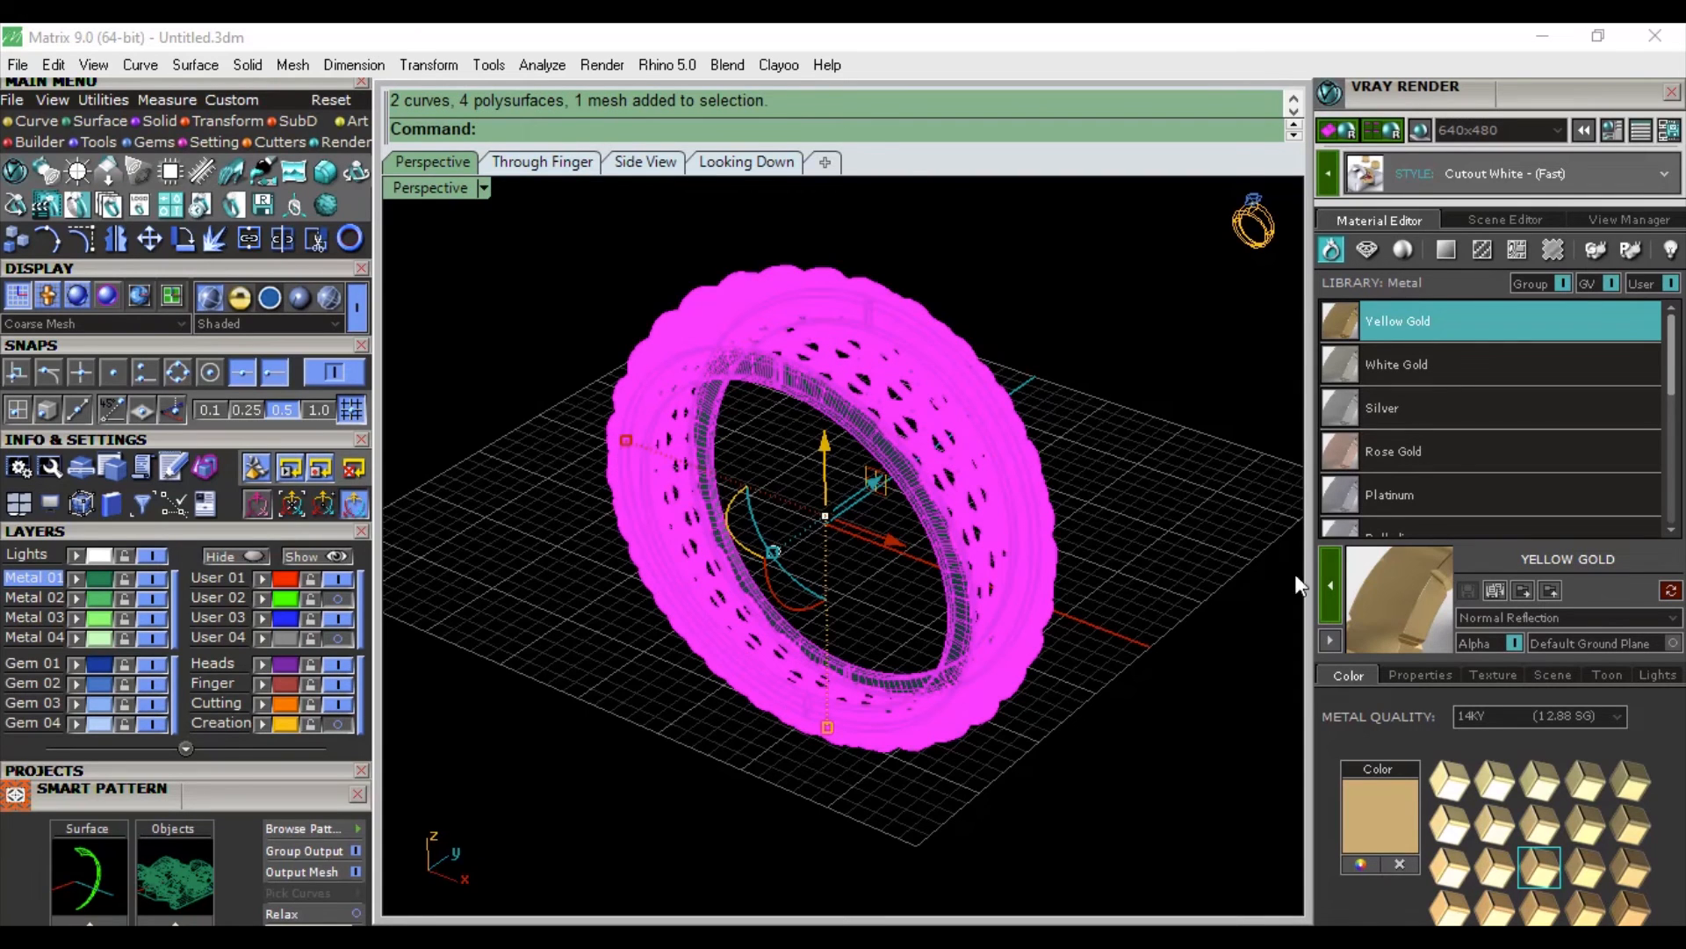
click(1333, 587)
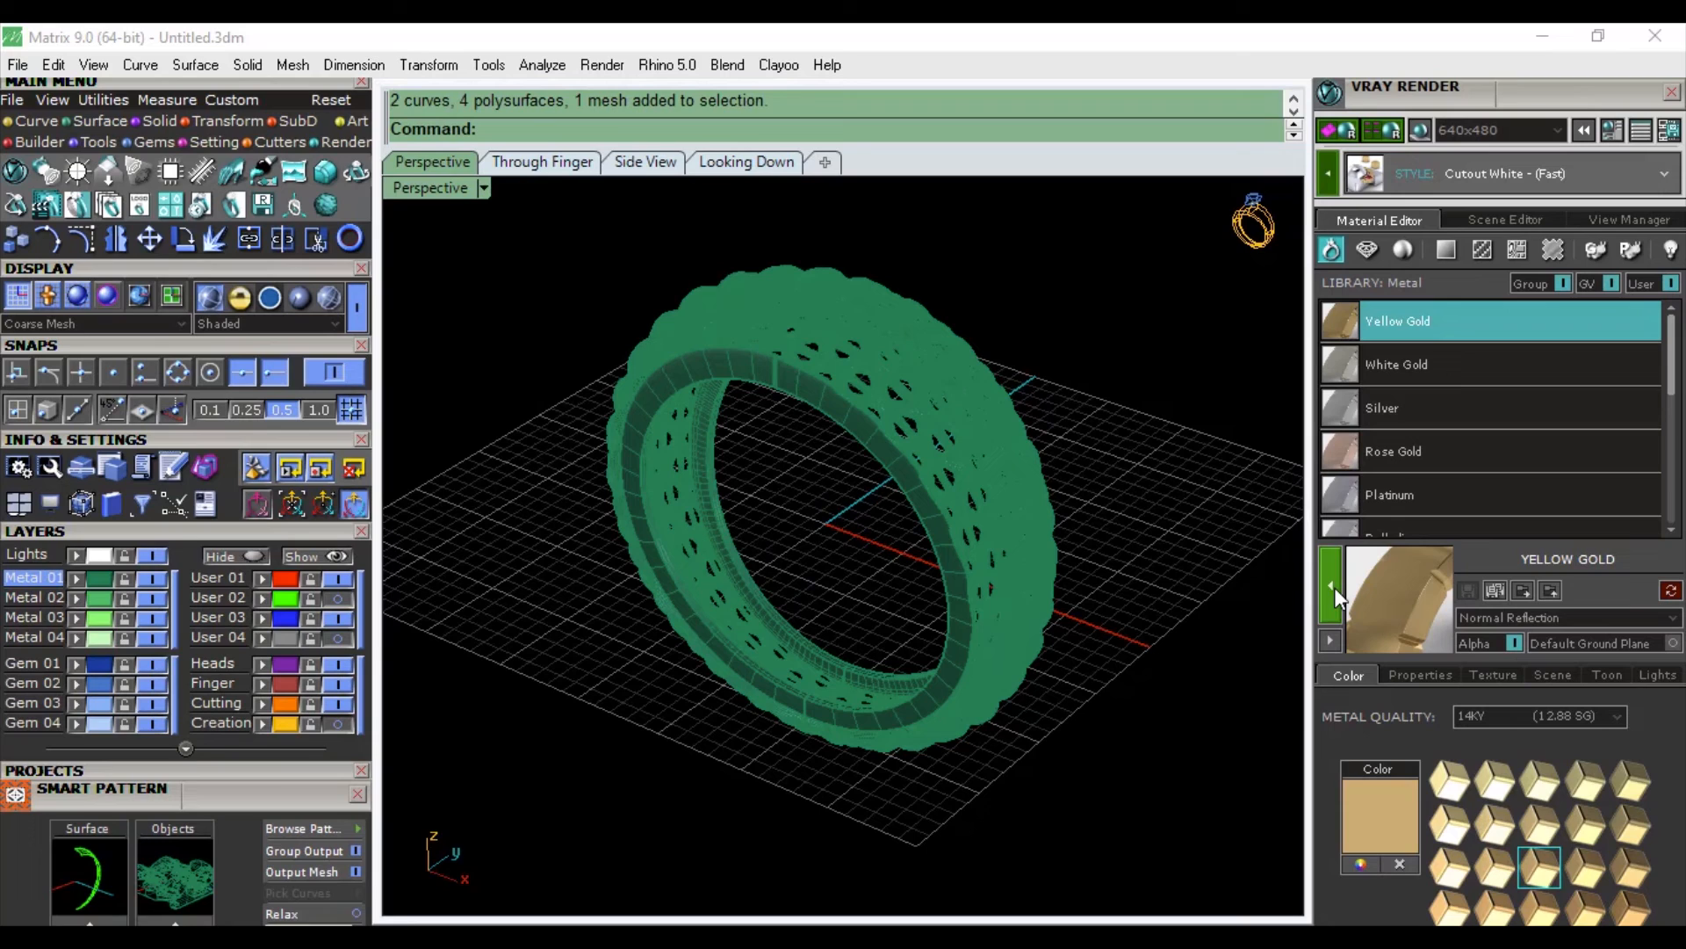
click(1332, 132)
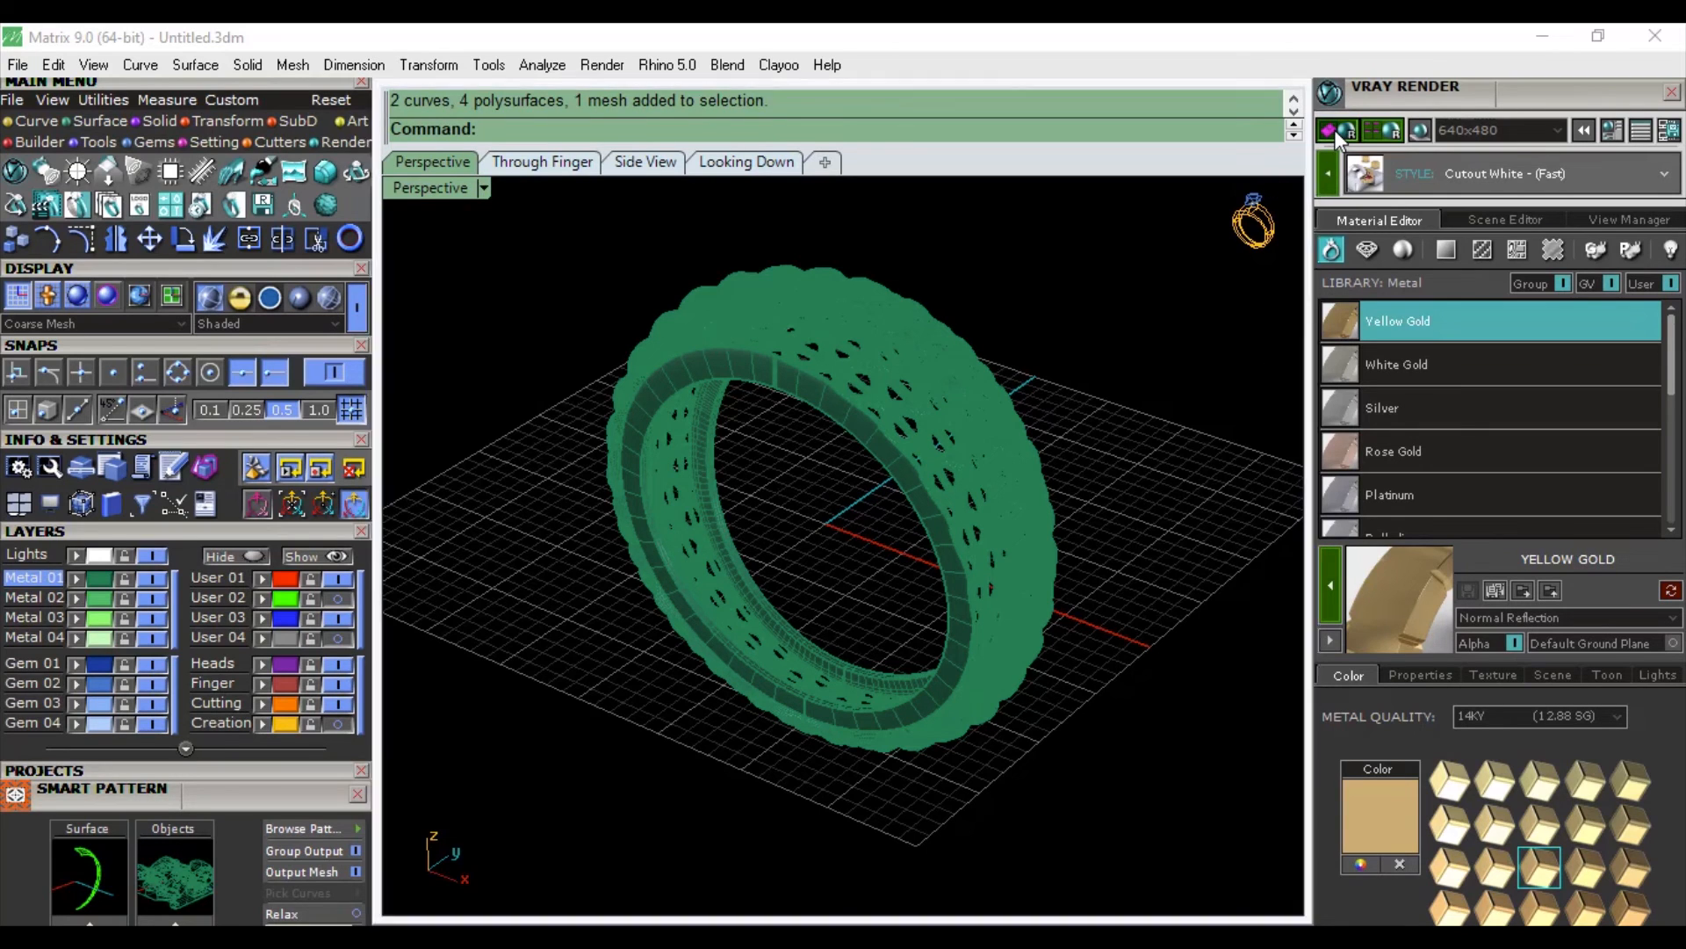